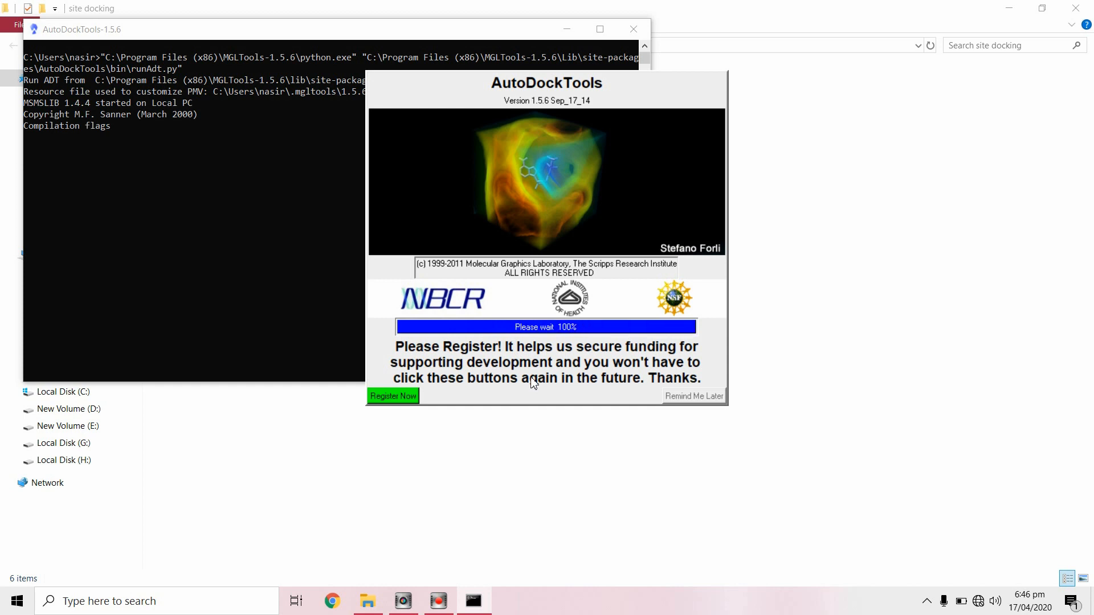
- Postpone the AutoDockTools registration and maximize the main window
click(701, 399)
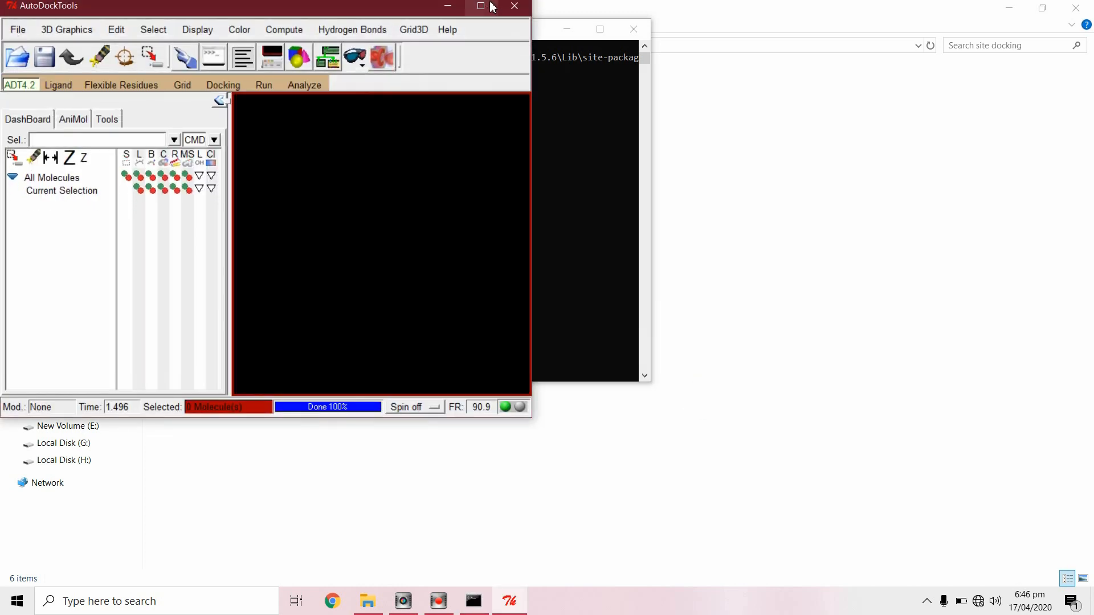
click(493, 6)
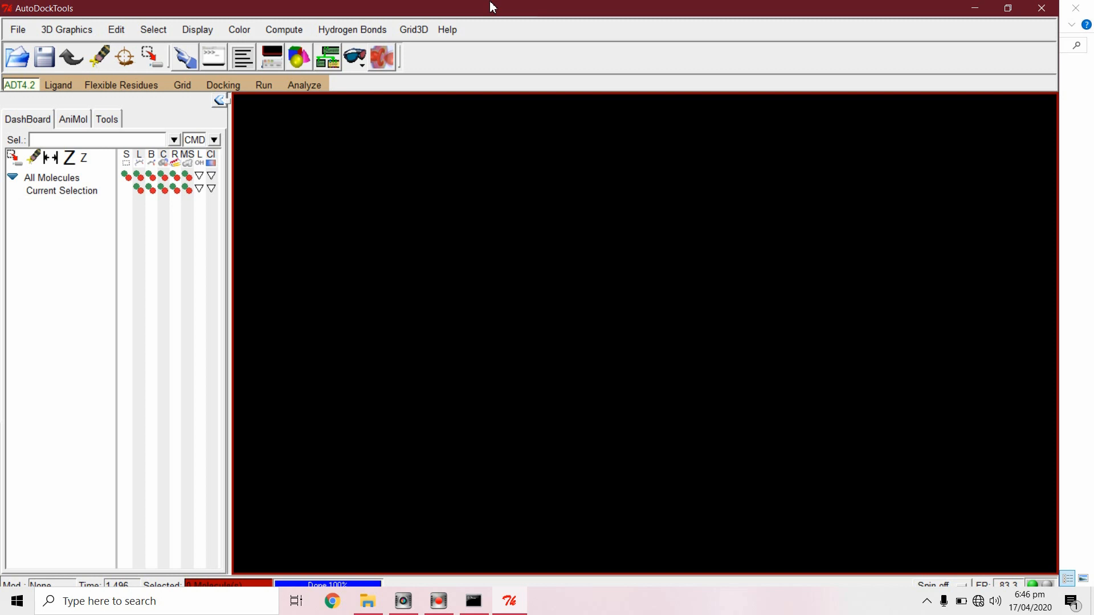
- Load ligand.pdb from the desktop's site docking folder as the AutoDock4 ligand, filtering for PDB files, and accept the setup summary
click(58, 85)
mouse_move(90, 118)
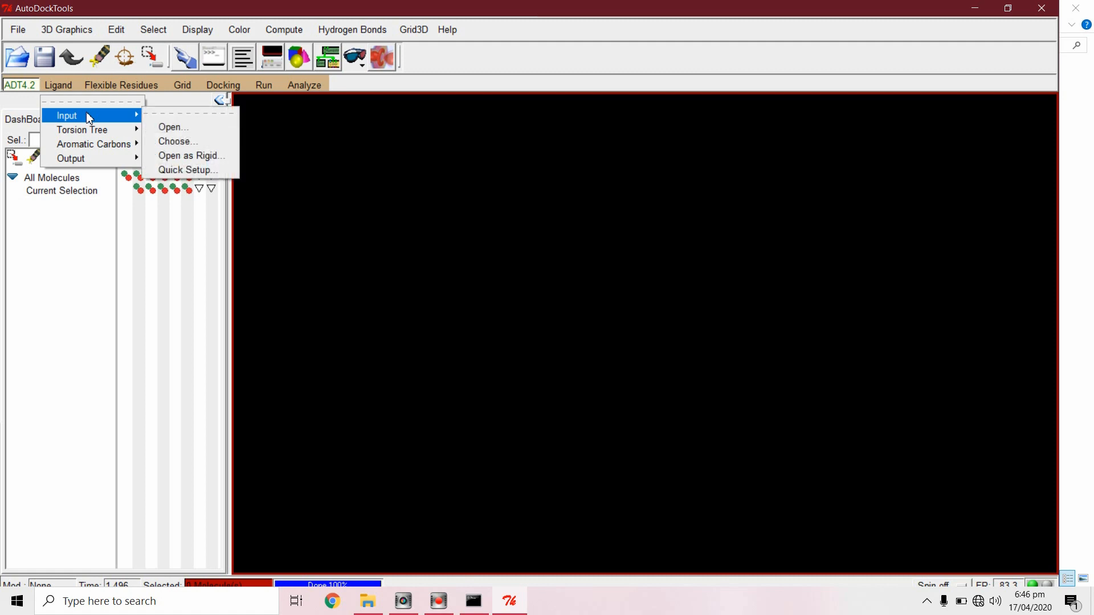
click(182, 128)
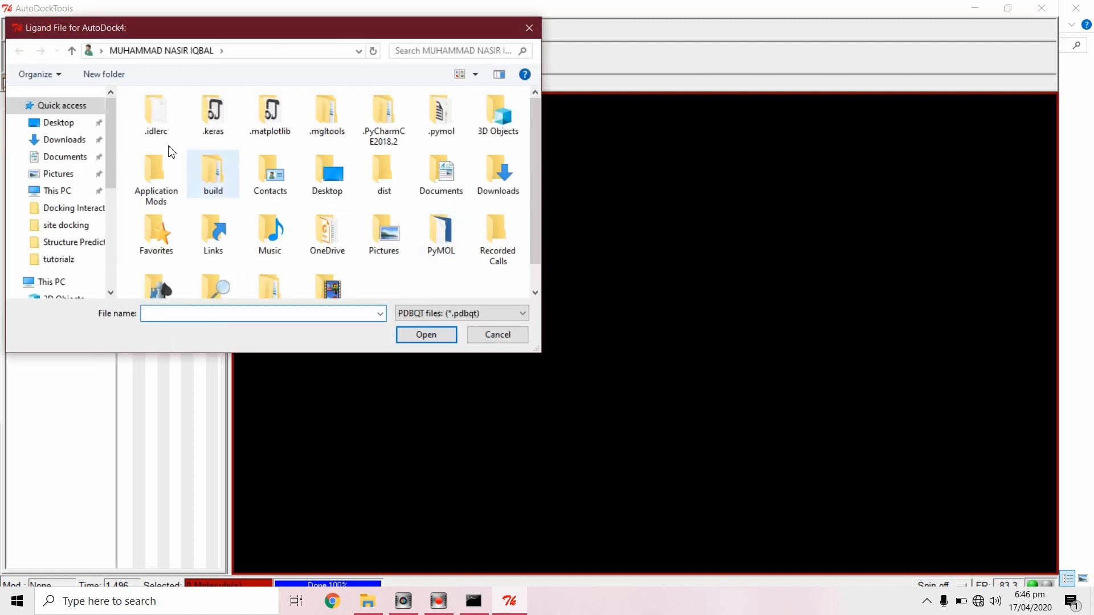
click(74, 226)
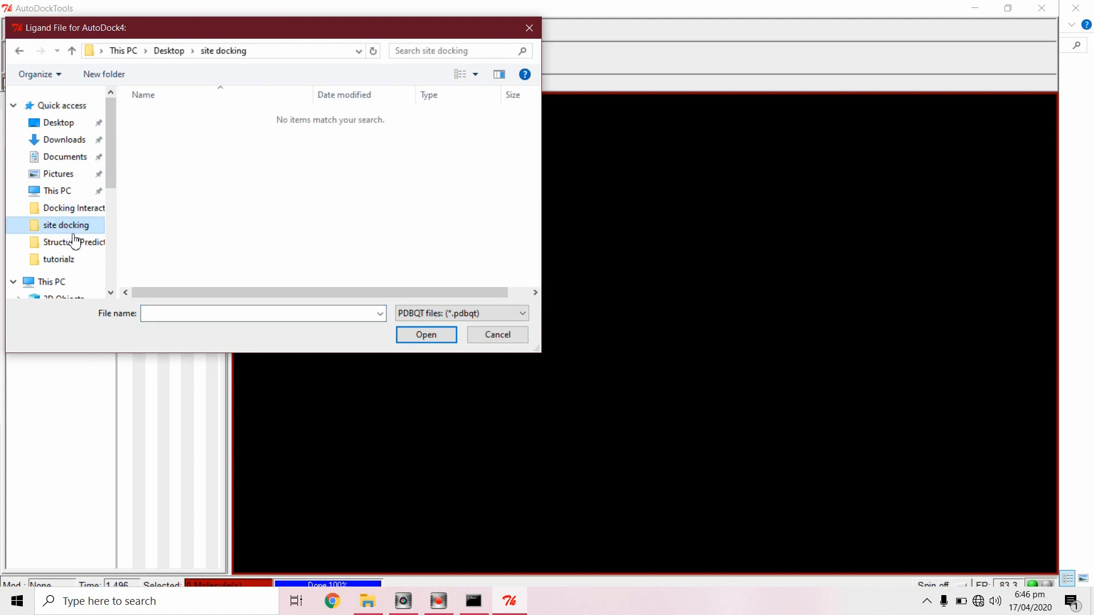
click(60, 124)
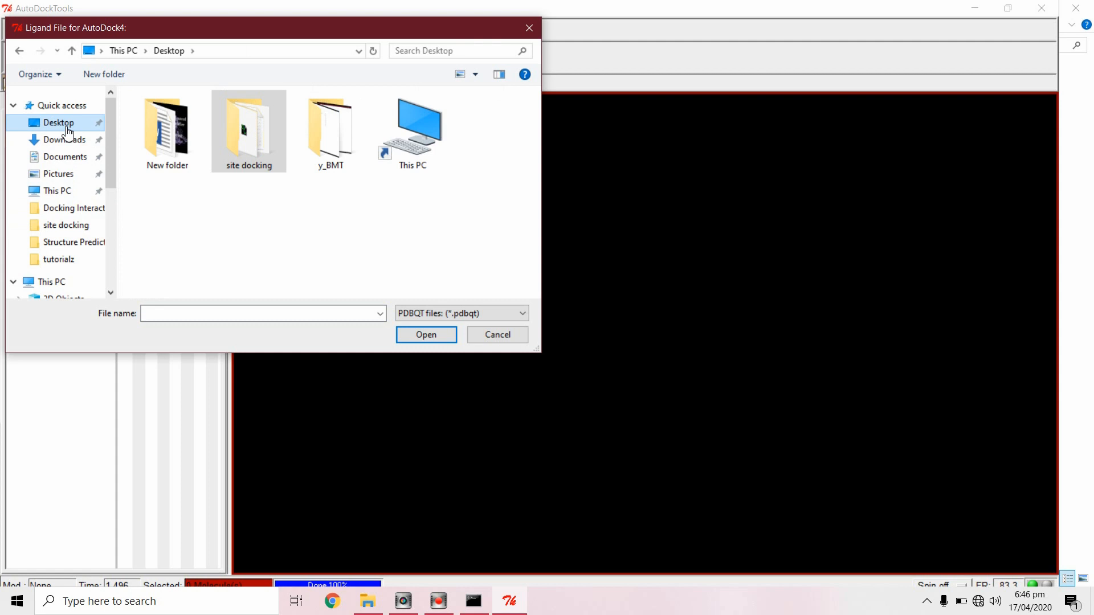
double_click(249, 134)
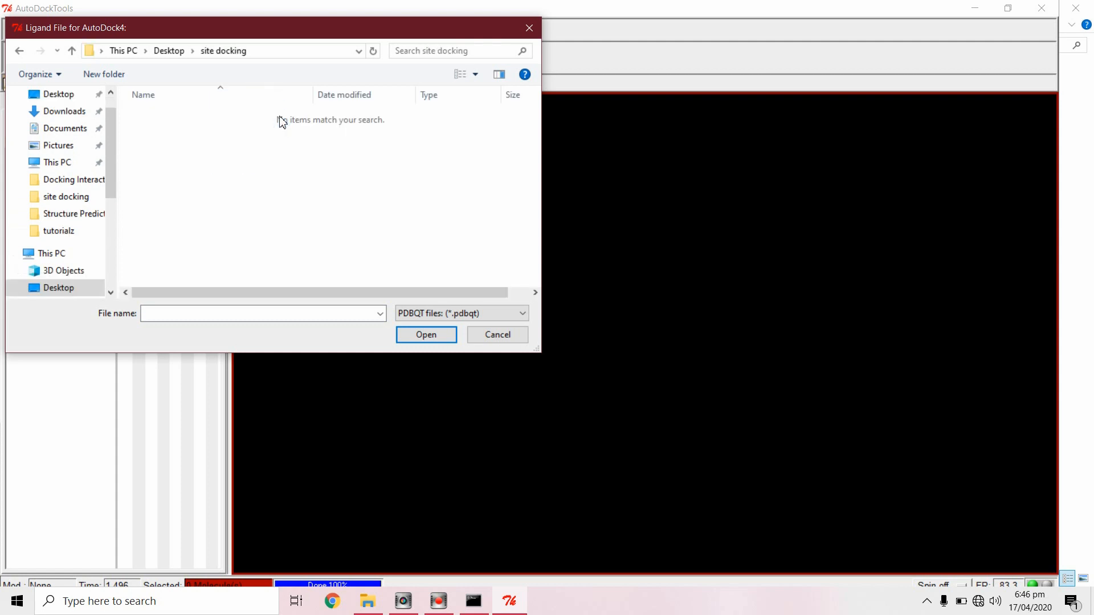
click(490, 312)
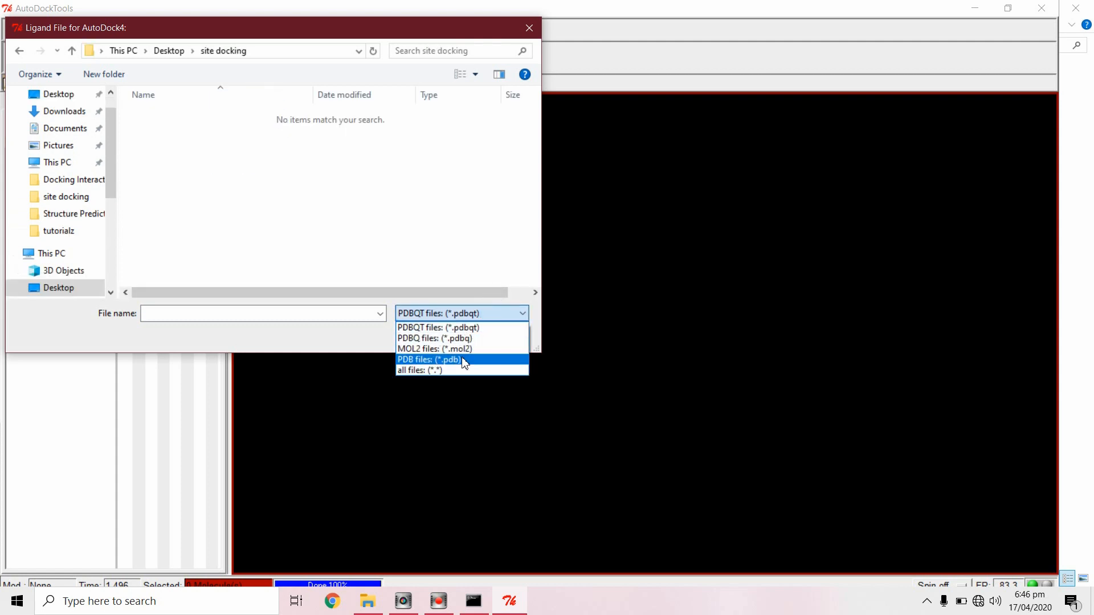
click(463, 360)
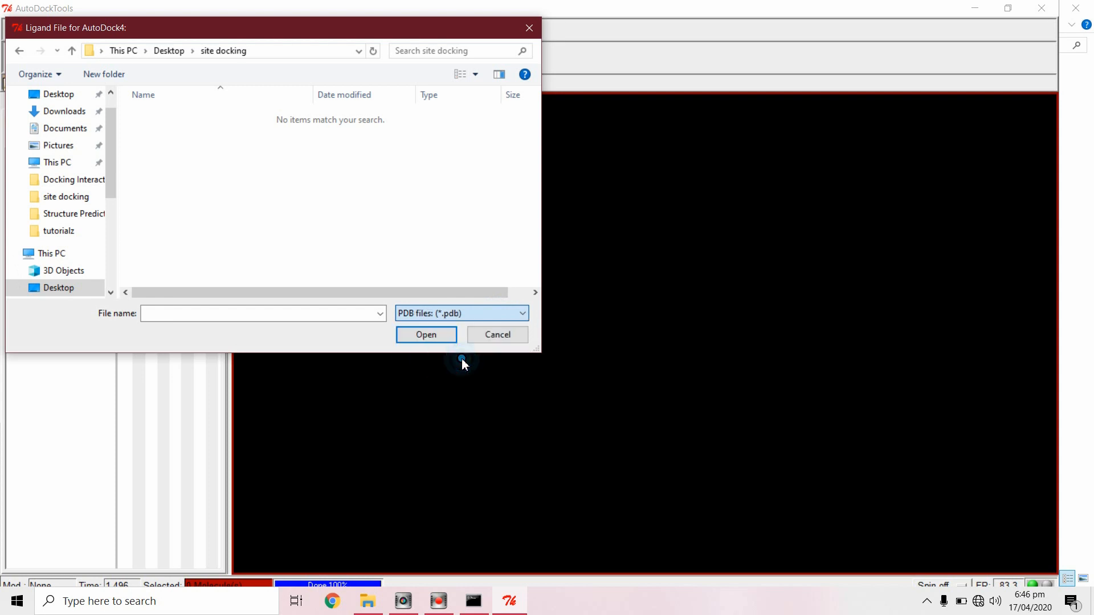
double_click(230, 112)
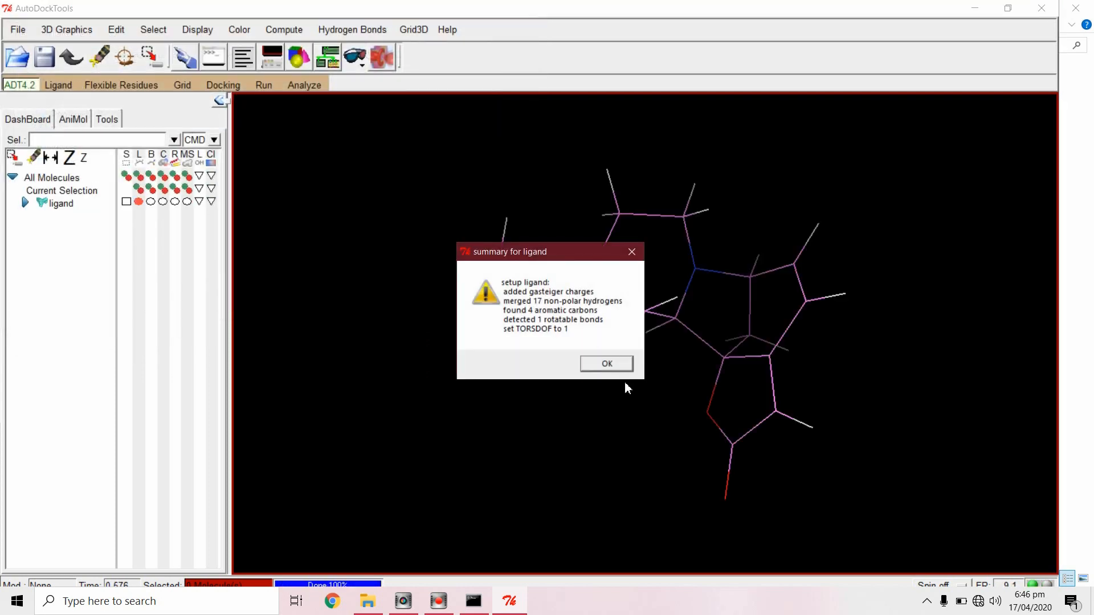
click(606, 364)
- Detect the root of the ligand's torsion tree automatically
click(58, 86)
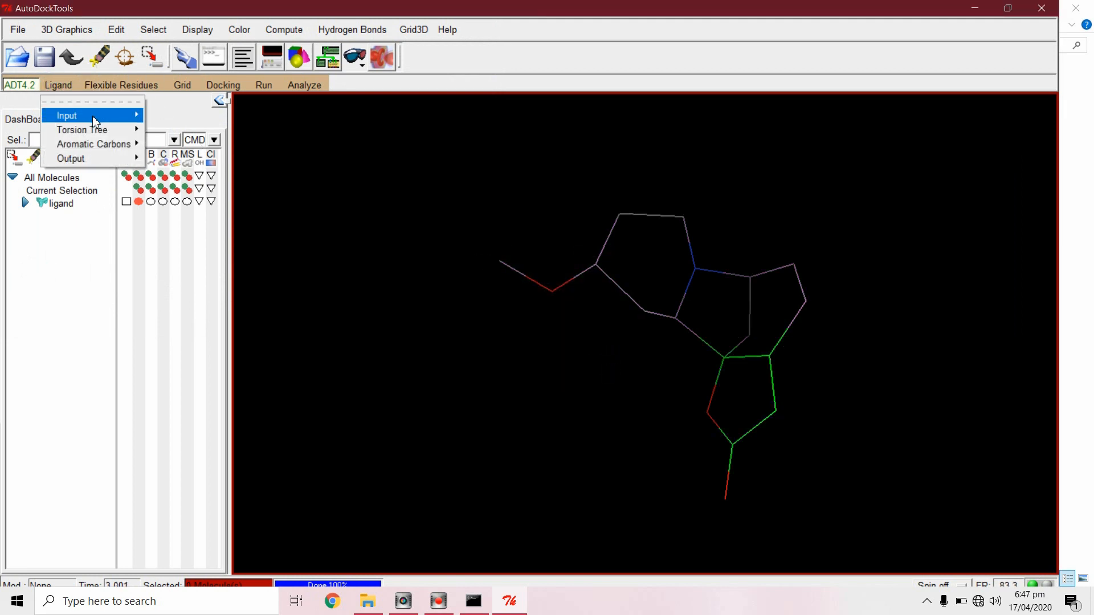
mouse_move(94, 130)
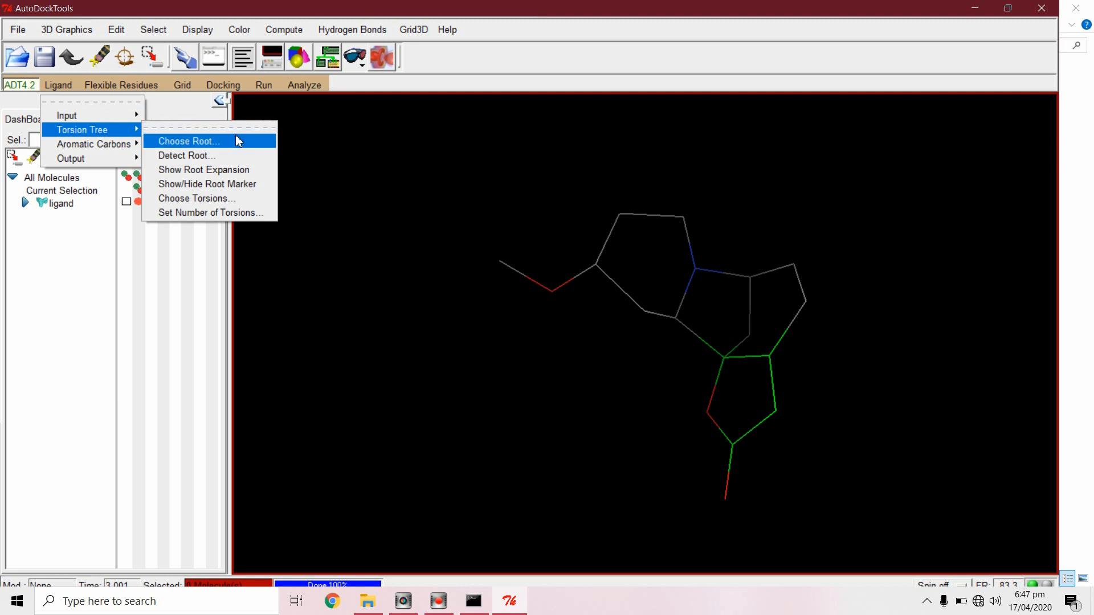
click(239, 162)
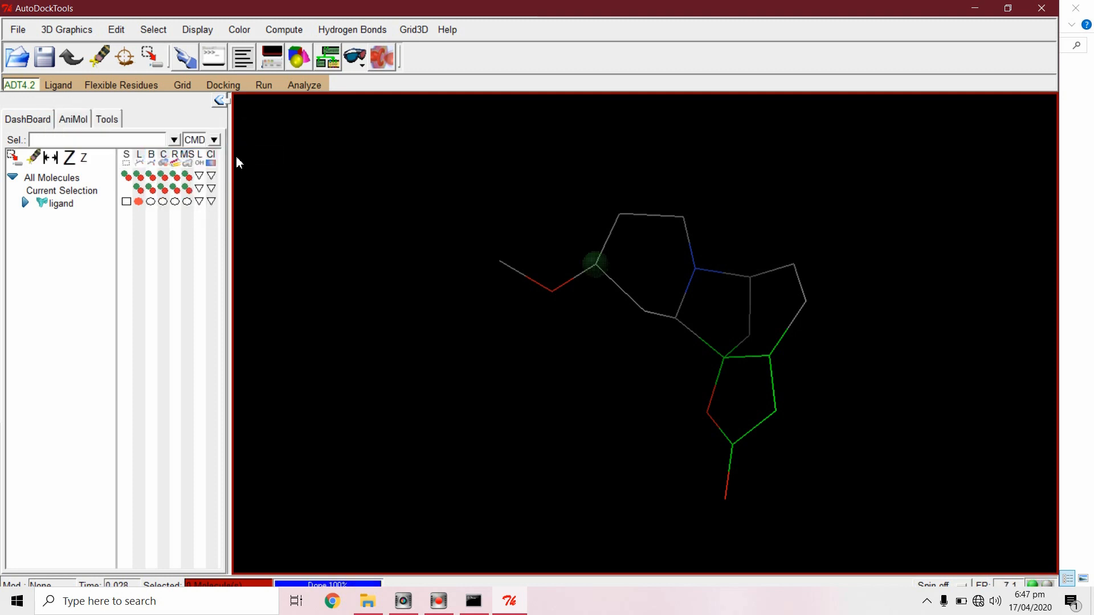
- Save the prepared ligand as ligand.pdbqt in the site docking folder
click(59, 85)
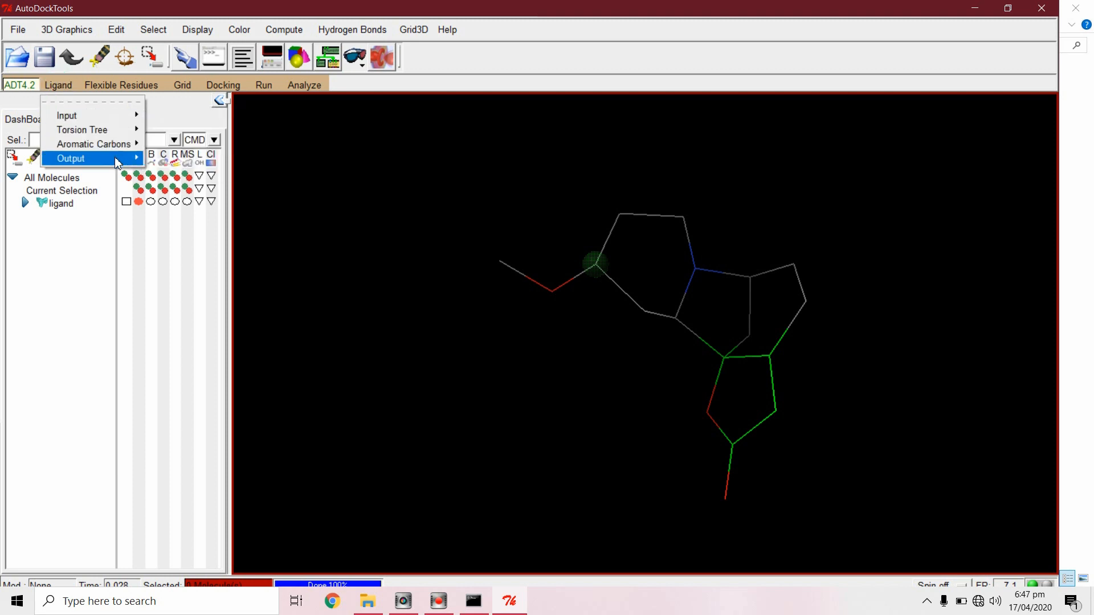
mouse_move(118, 163)
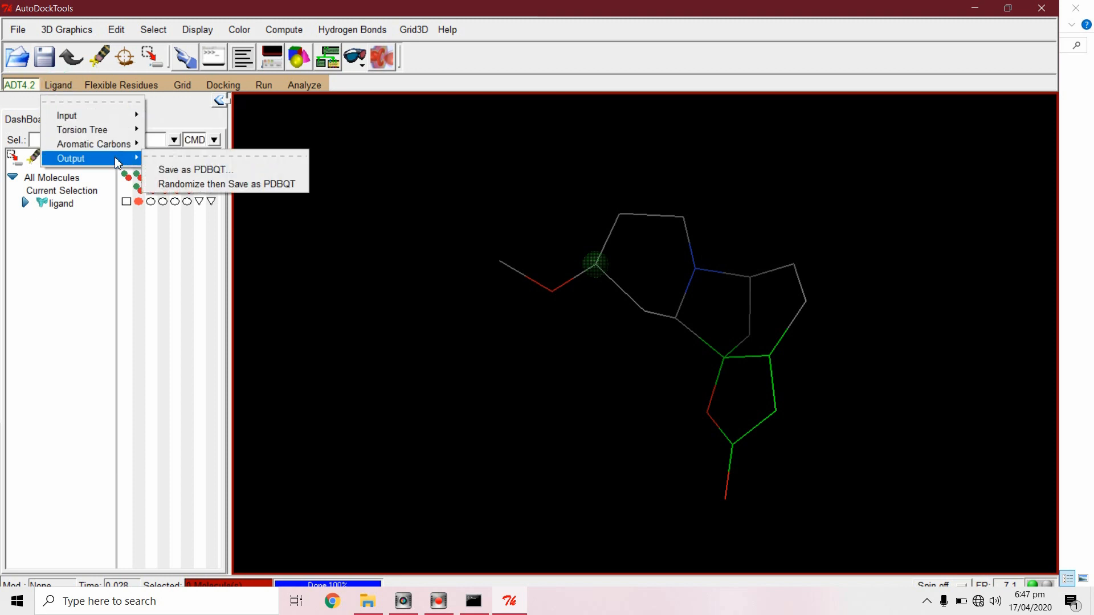
click(246, 175)
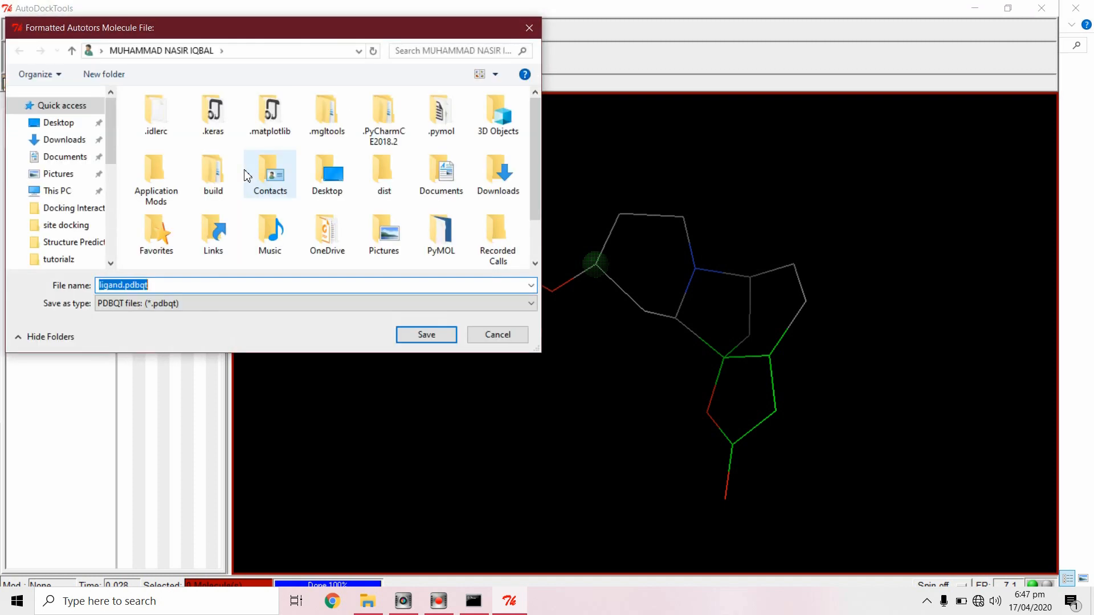
click(69, 226)
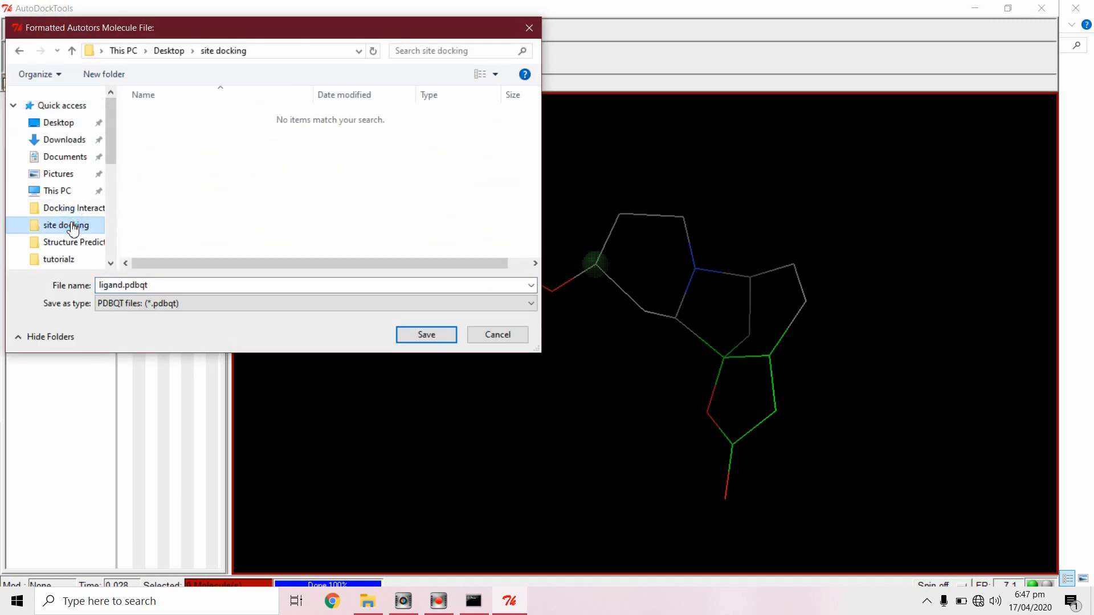
click(427, 336)
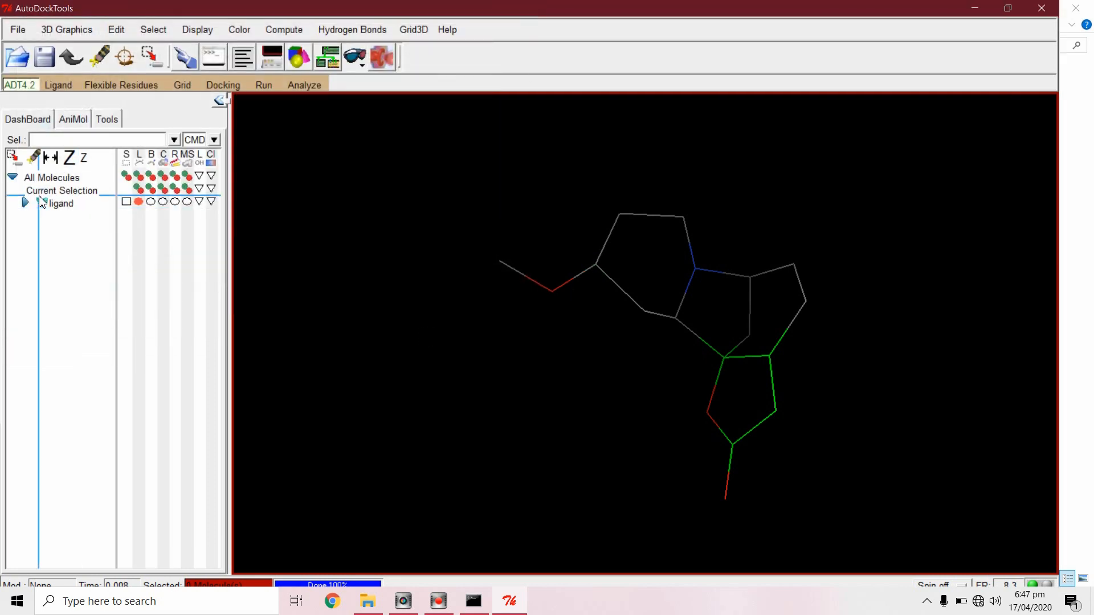
- Delete the ligand molecule from the session
click(57, 202)
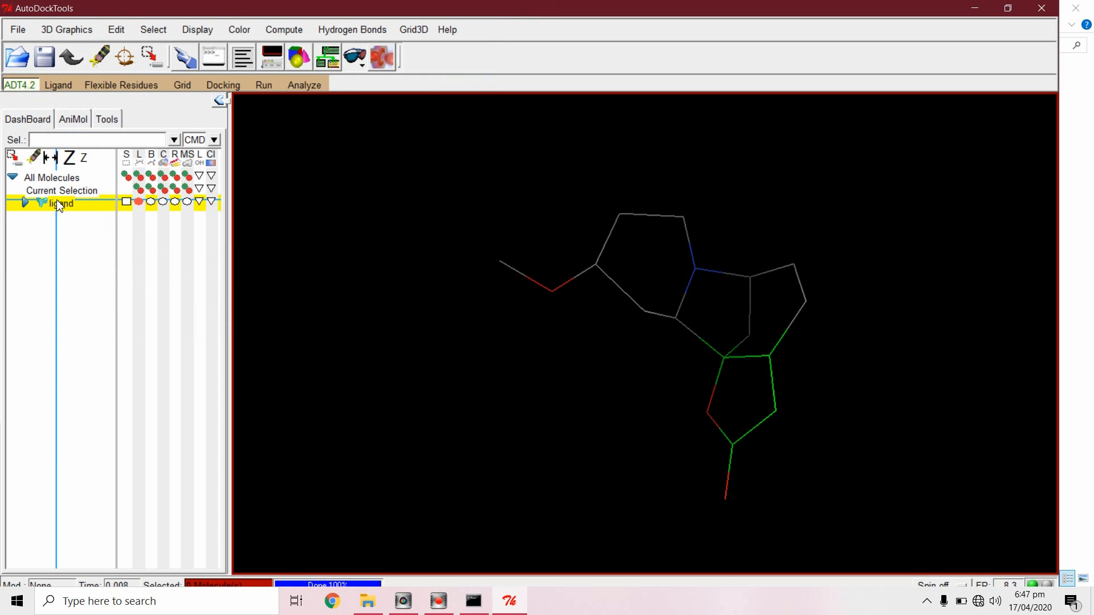
right_click(57, 203)
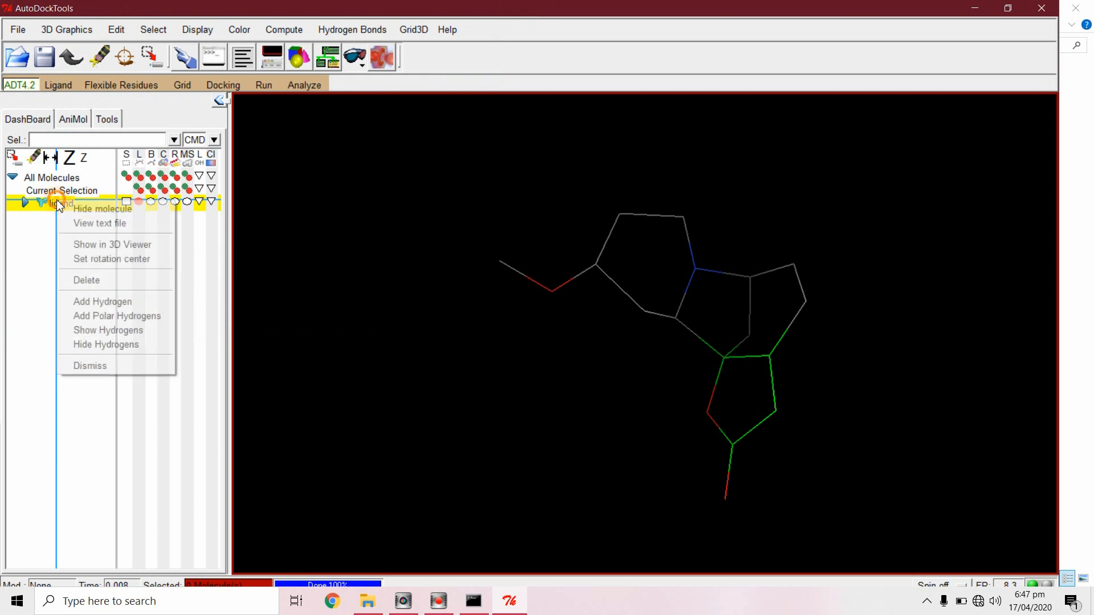
click(138, 280)
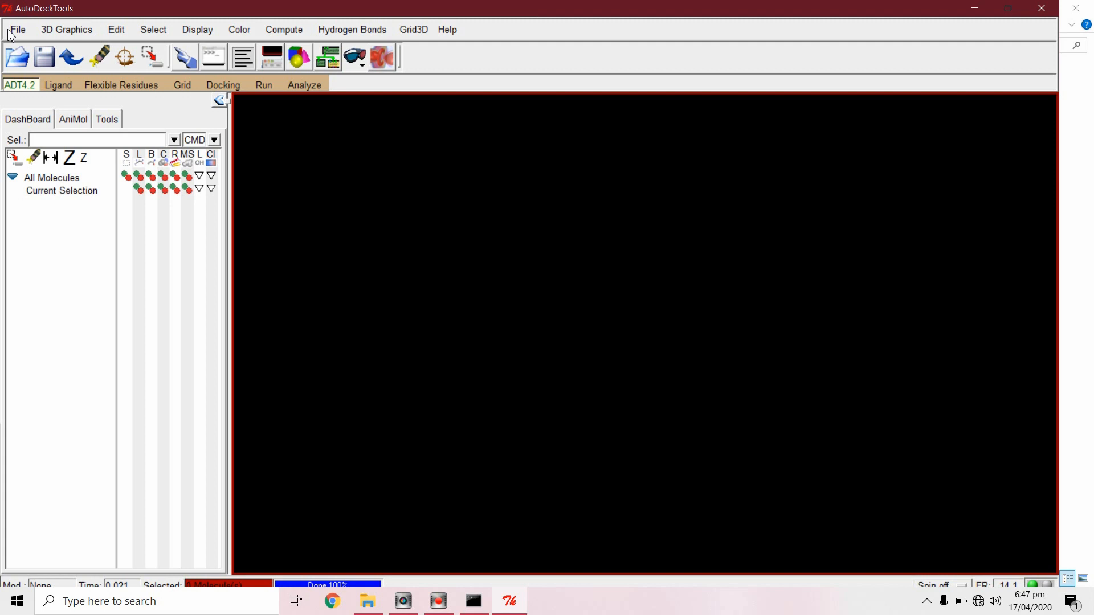
- Read the molecule protein.pdb from the site docking folder and inspect its structure from different angles
click(15, 31)
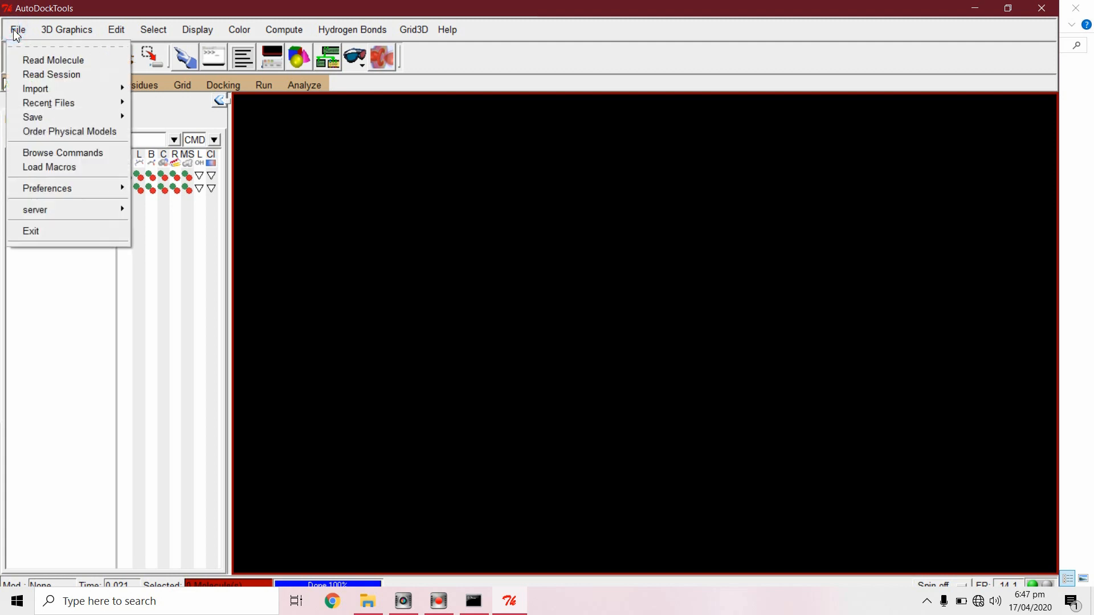
click(53, 59)
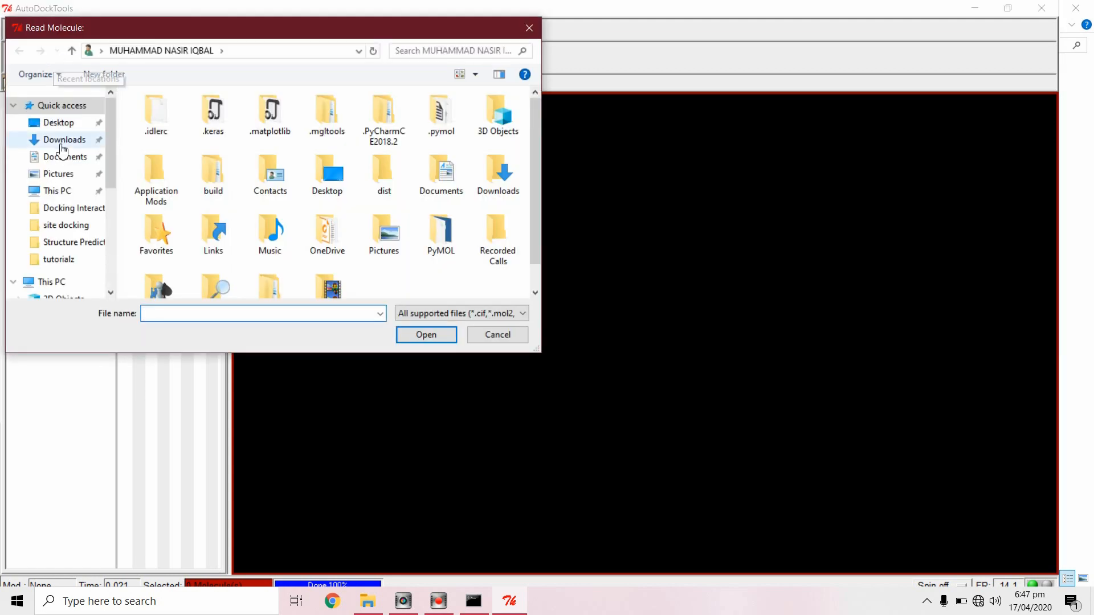
click(61, 224)
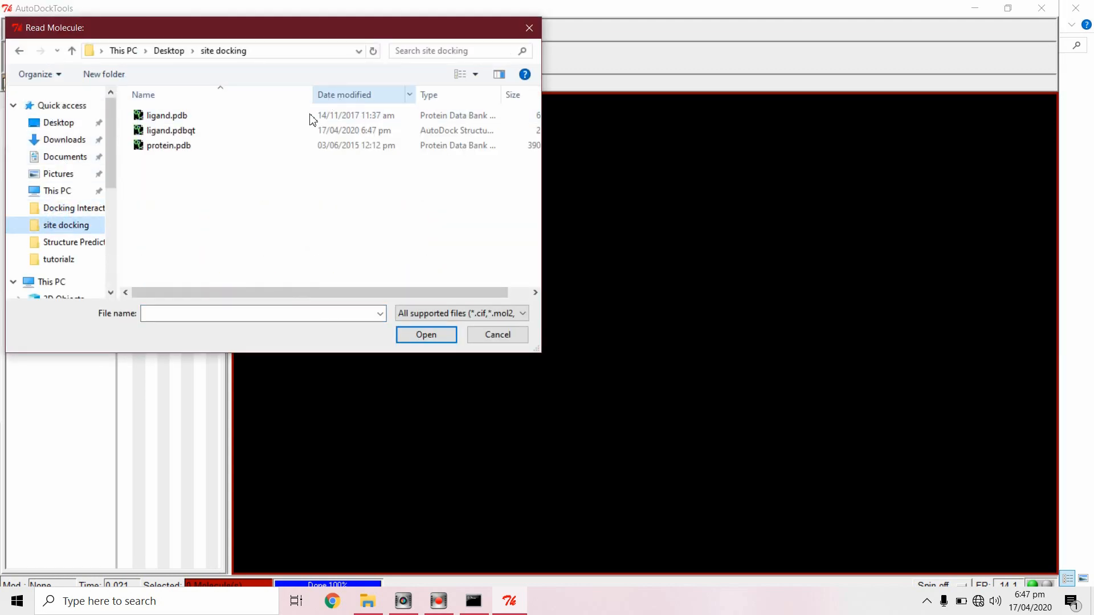
click(222, 149)
double_click(221, 150)
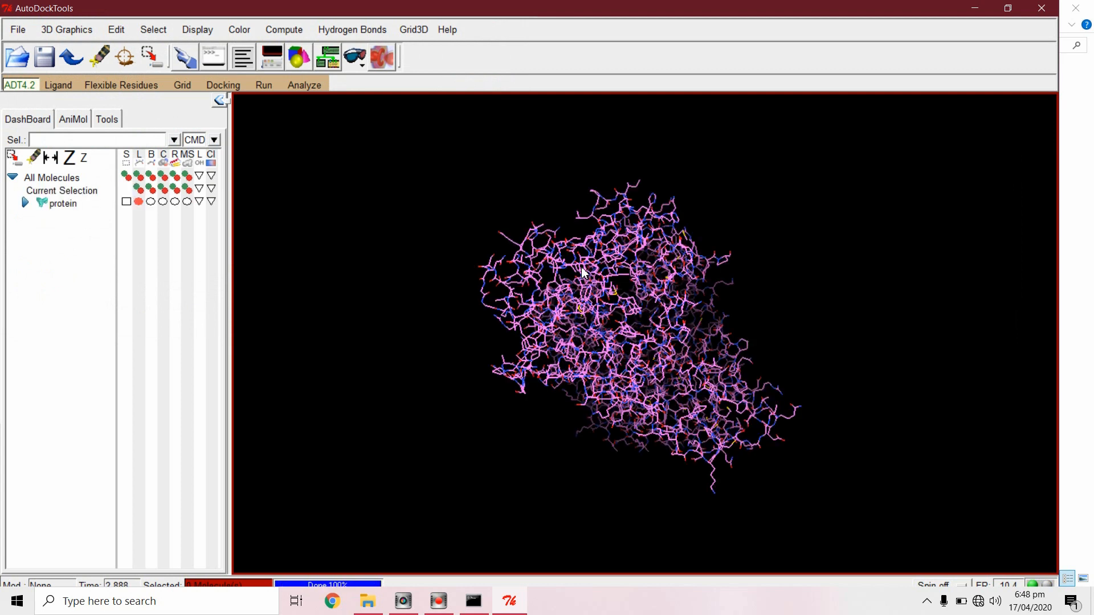
drag(679, 298, 708, 188)
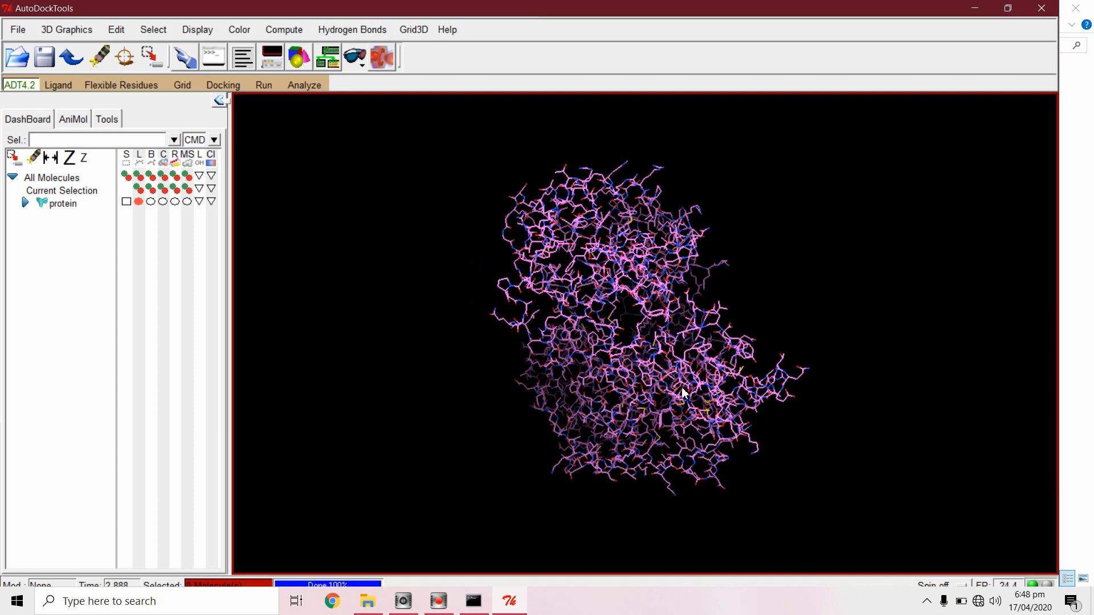
drag(692, 359, 714, 407)
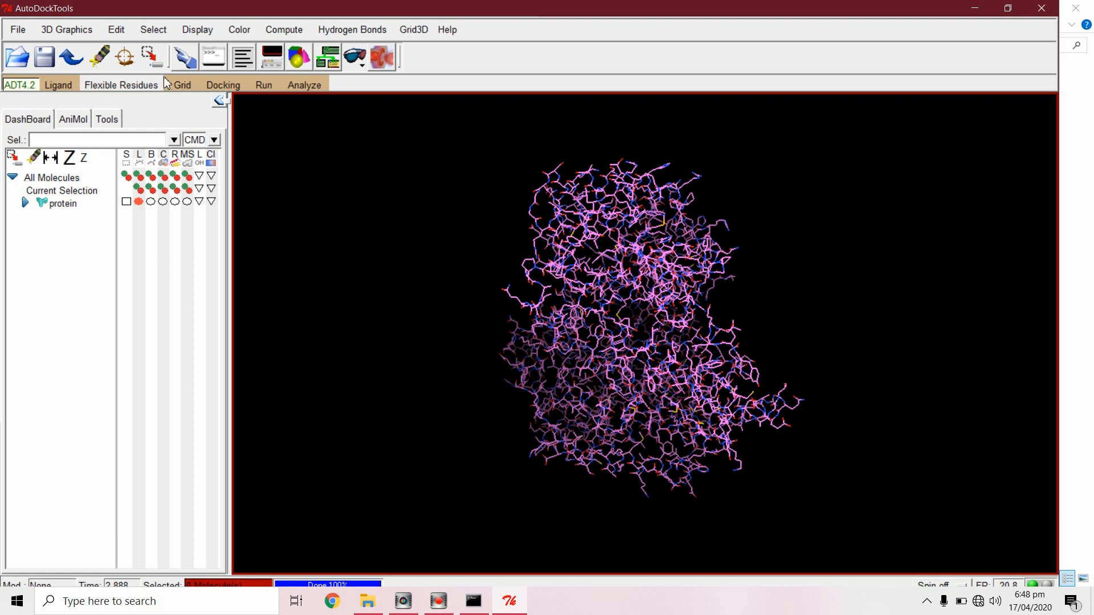
- Delete the water molecules from the protein and add hydrogens to it
click(120, 32)
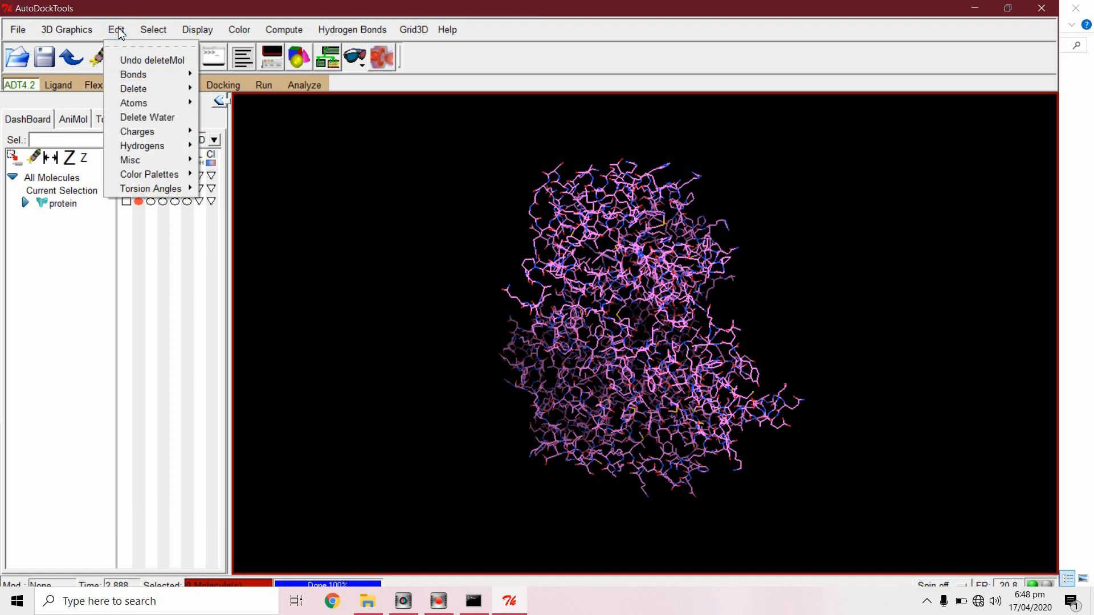
click(174, 117)
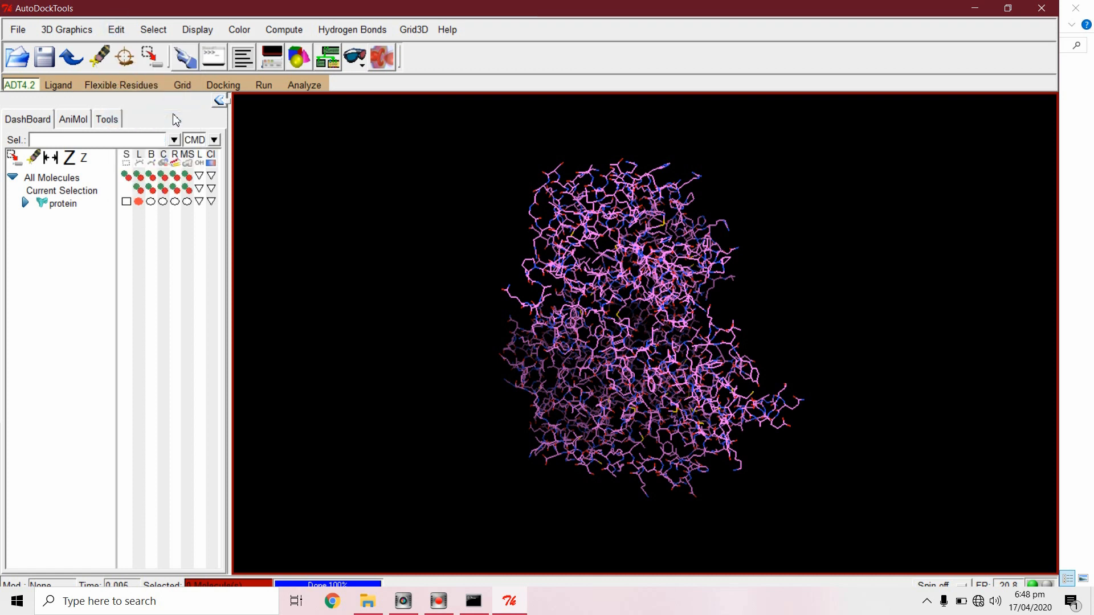
click(116, 32)
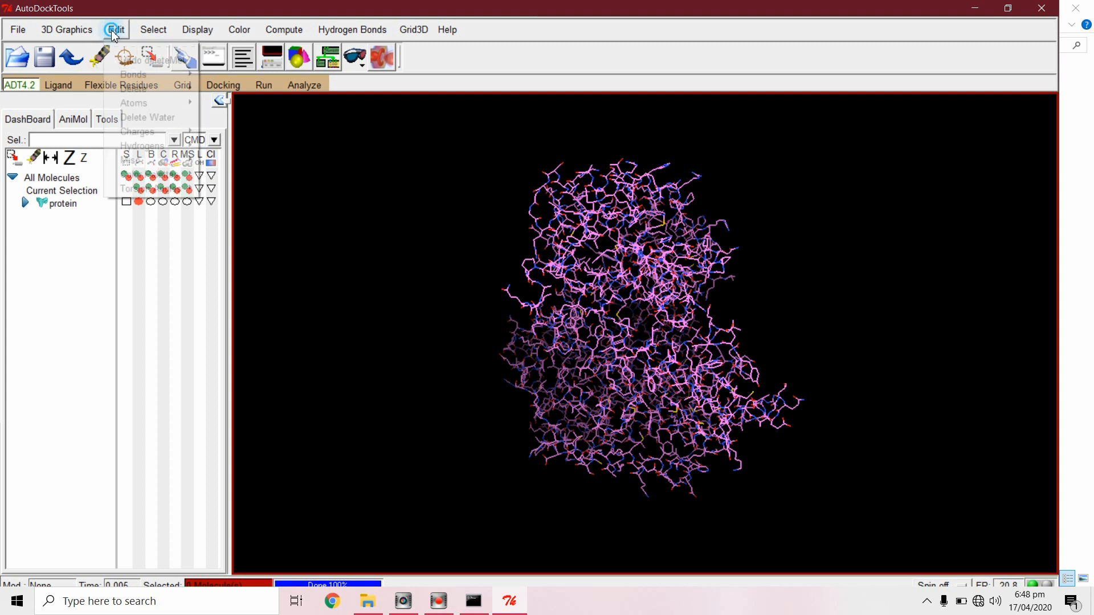
mouse_move(168, 144)
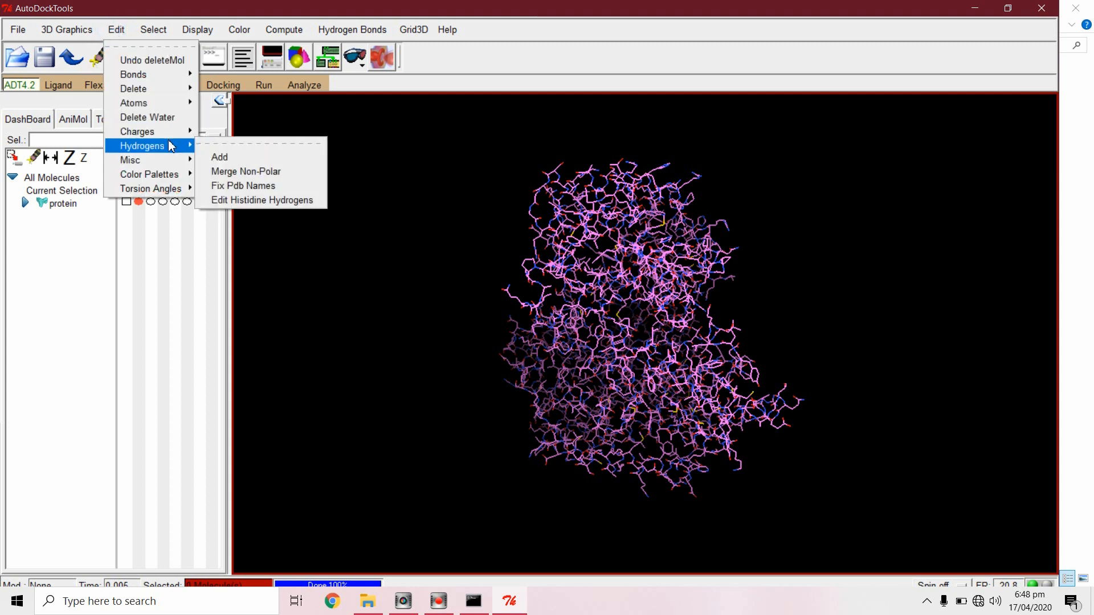
click(250, 156)
click(475, 192)
click(492, 324)
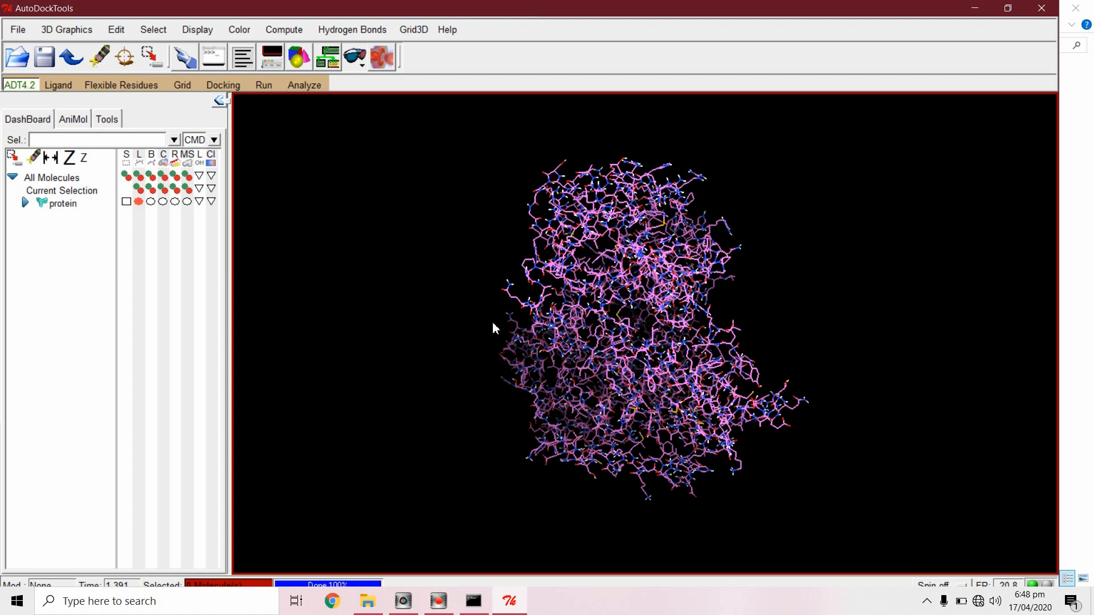
- Choose the protein as the grid macromolecule and save it as protein.pdbqt in the site docking folder
click(182, 84)
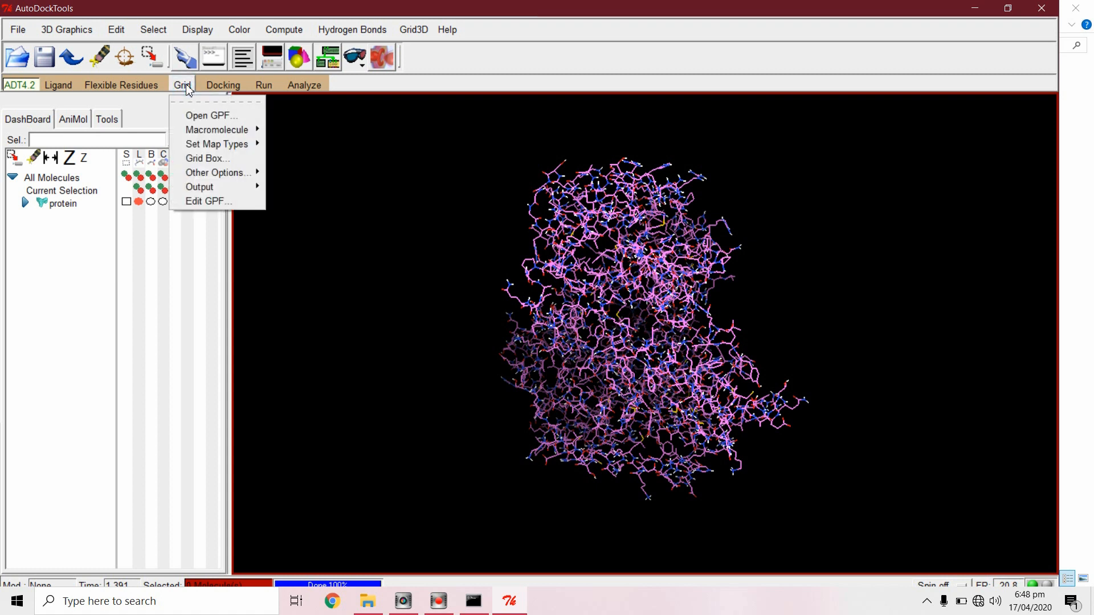
mouse_move(221, 130)
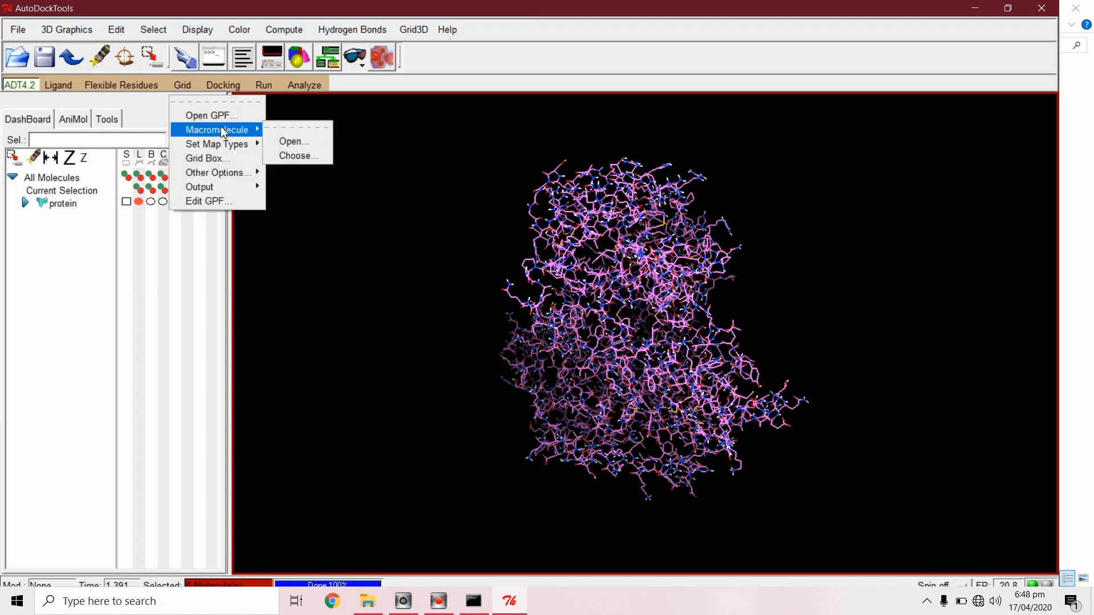
click(319, 156)
click(37, 55)
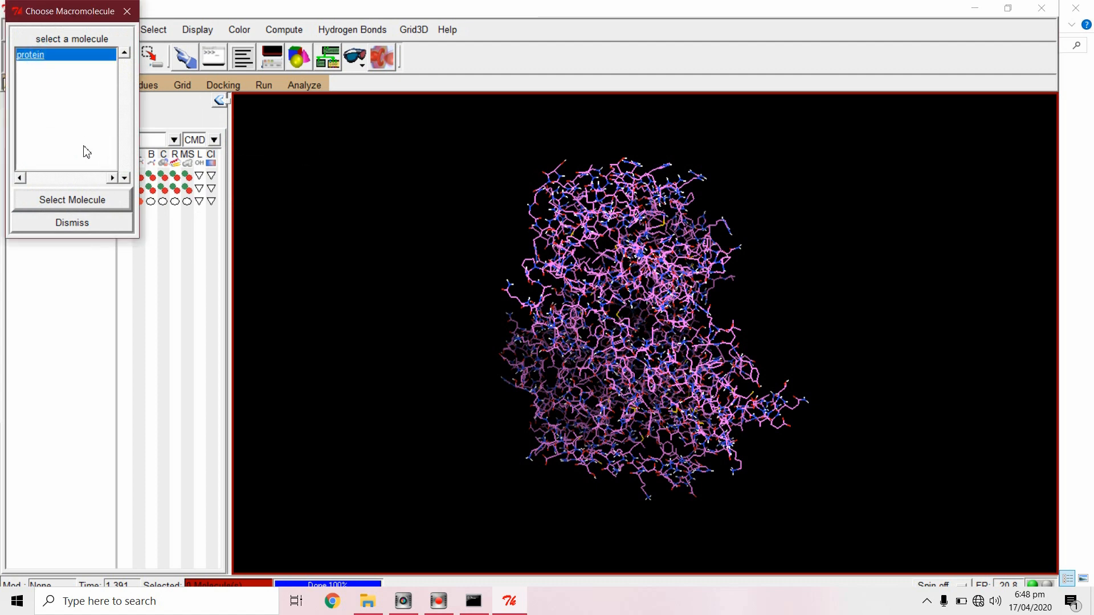
click(103, 204)
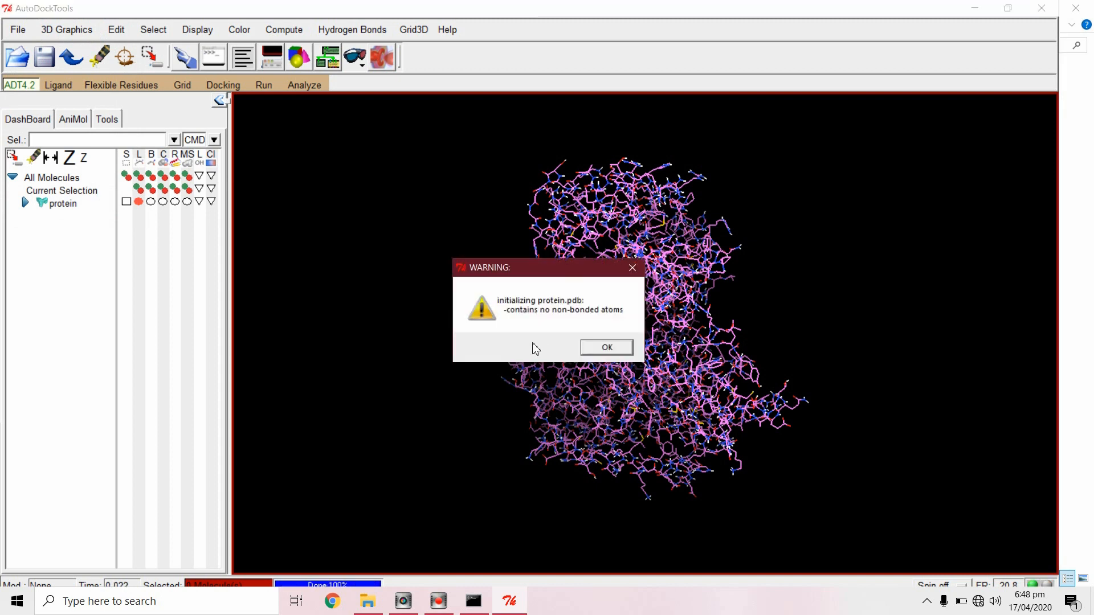
click(599, 347)
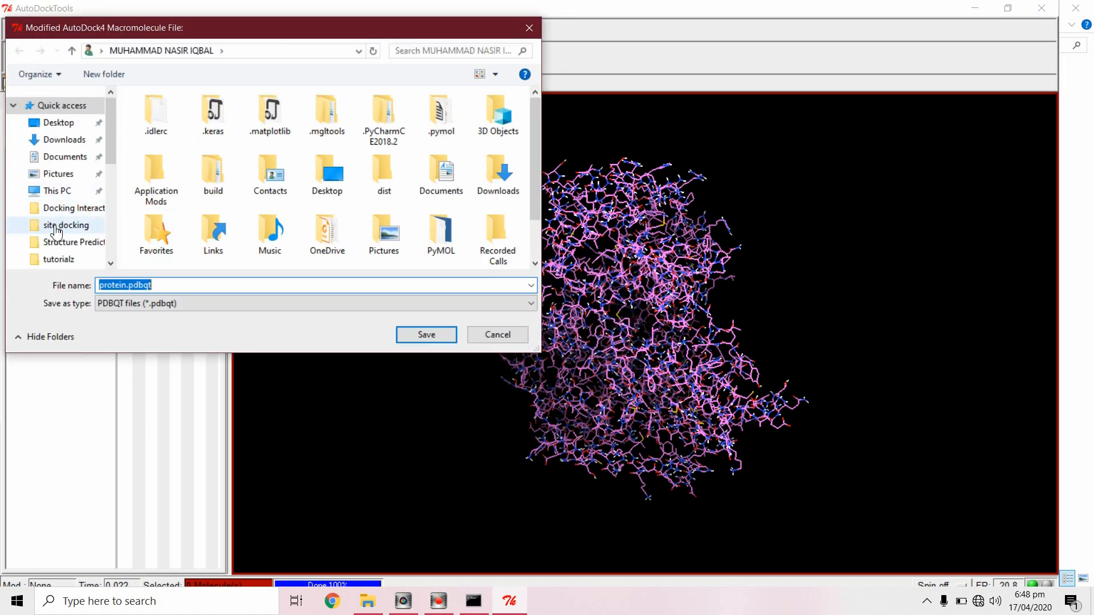
click(57, 226)
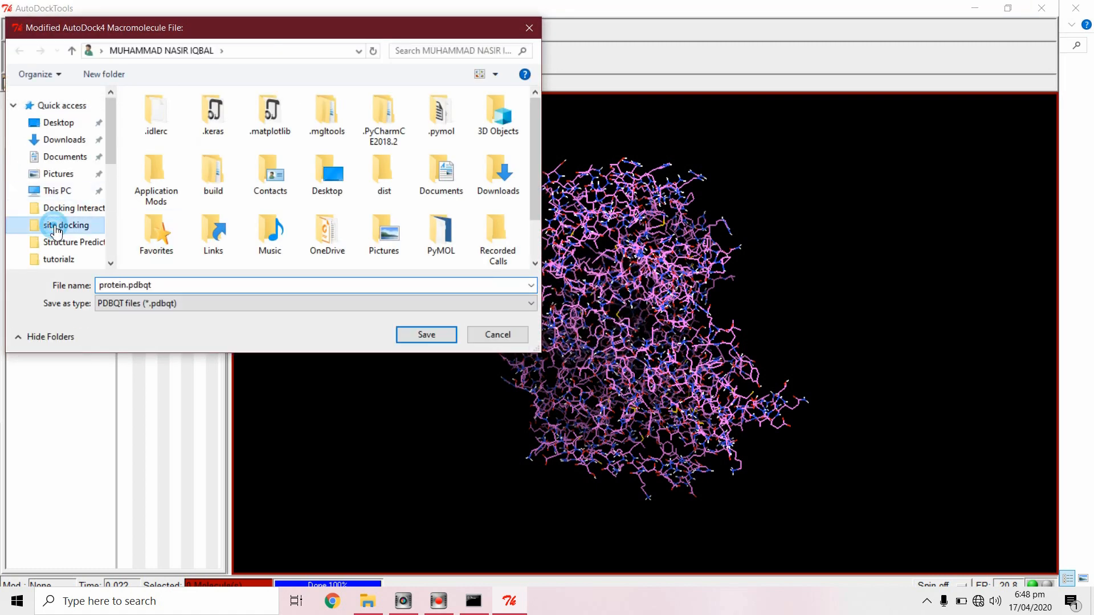
click(427, 335)
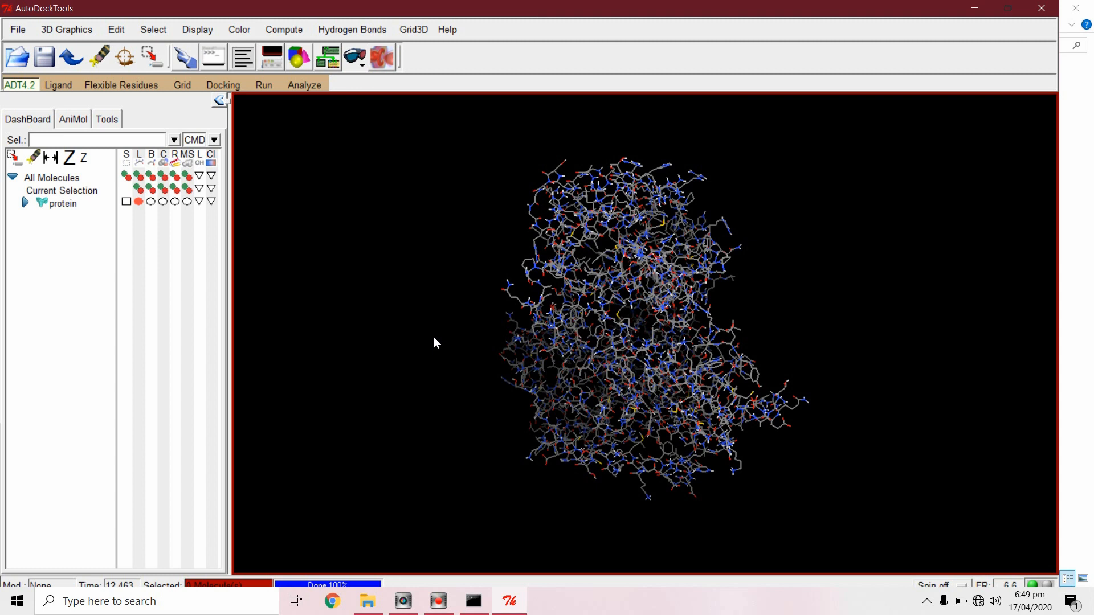
- Select residue PRO93 of the protein and apply a white custom color to its lines
drag(215, 172, 214, 194)
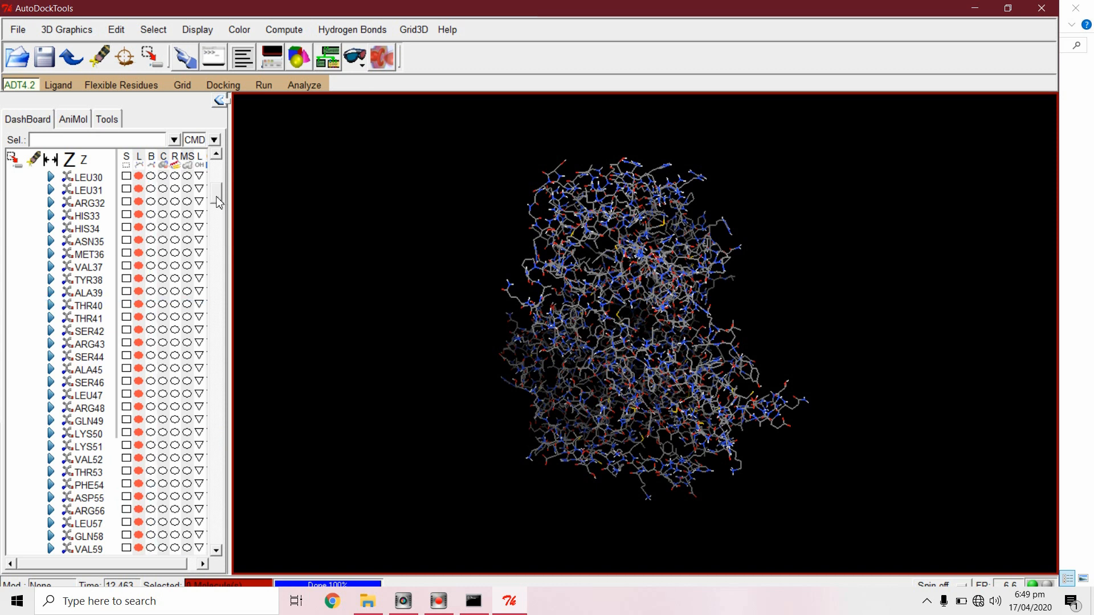
drag(217, 202, 217, 229)
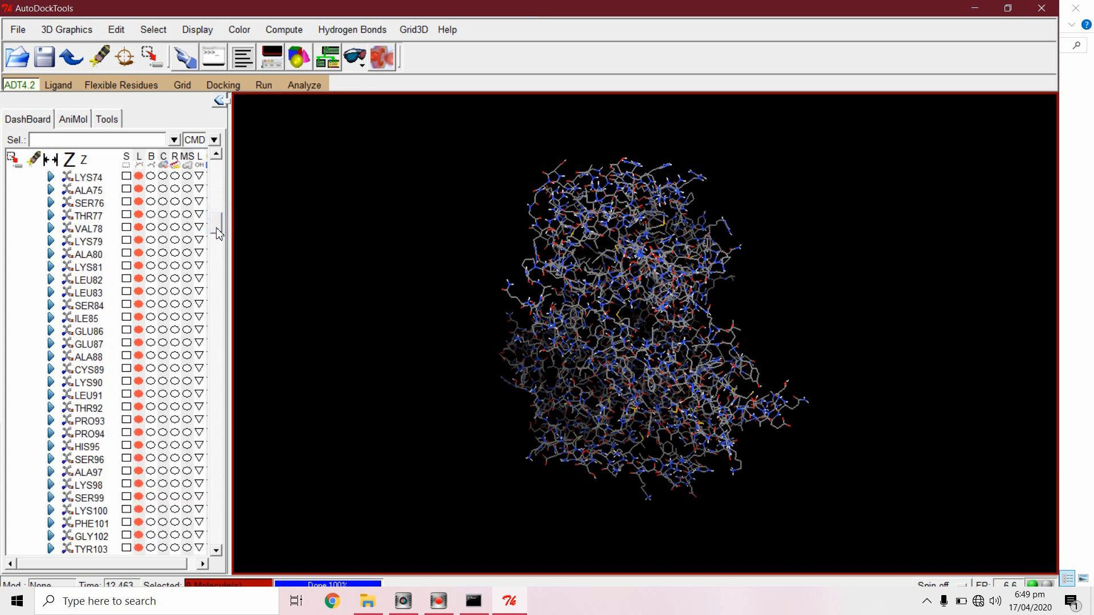
click(127, 420)
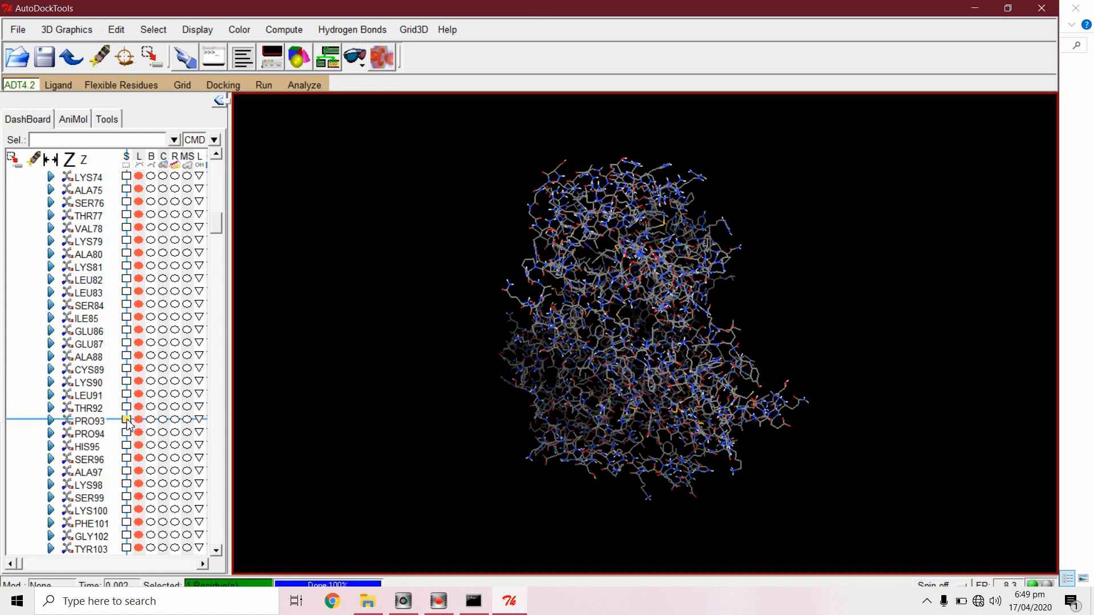
click(198, 418)
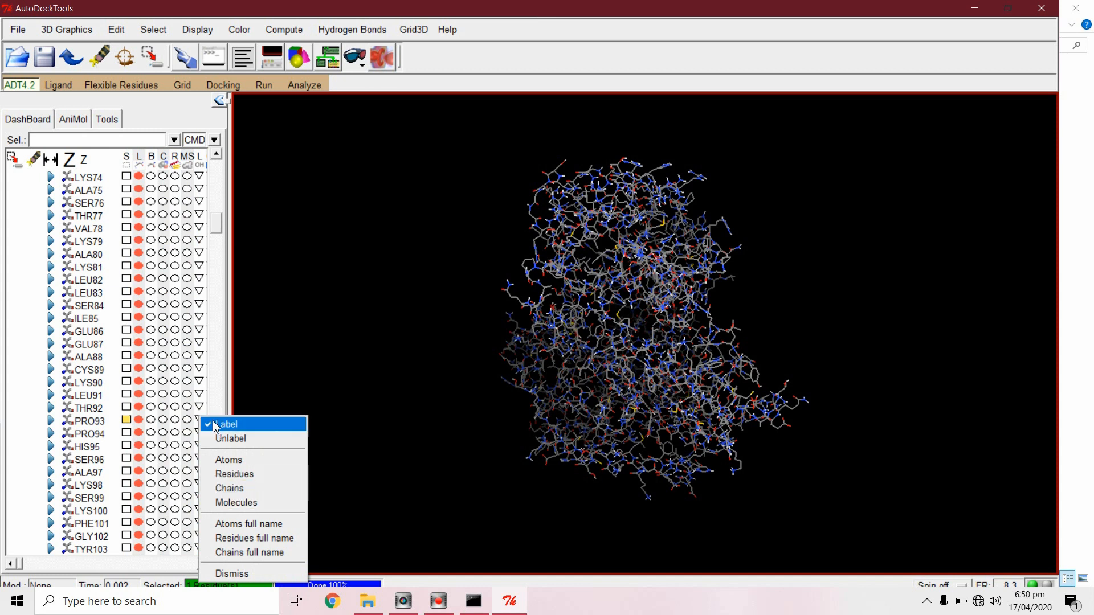
click(127, 420)
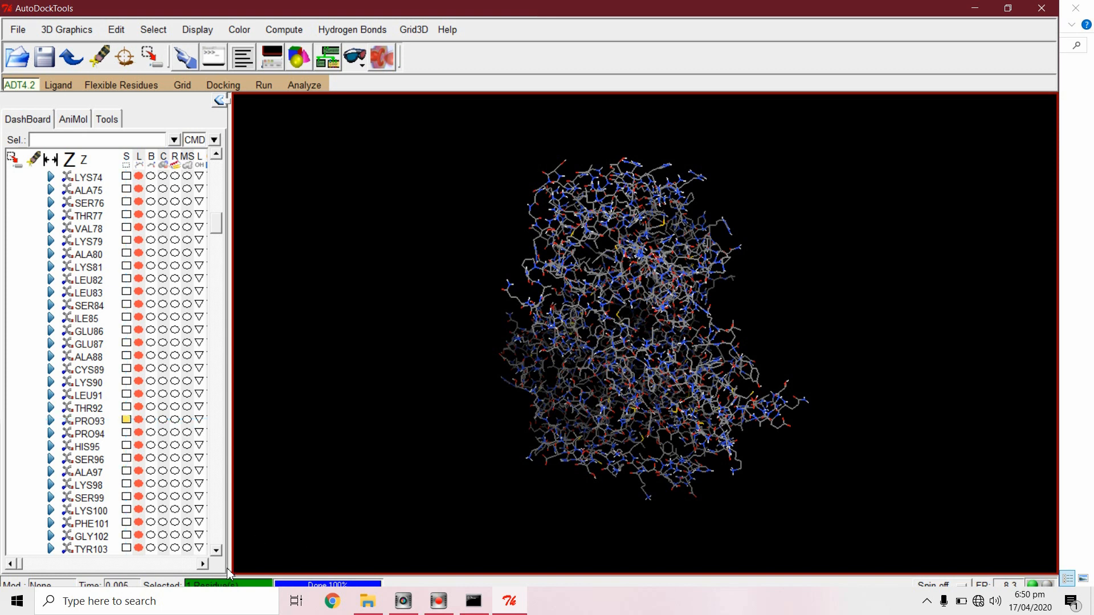
drag(228, 567, 273, 565)
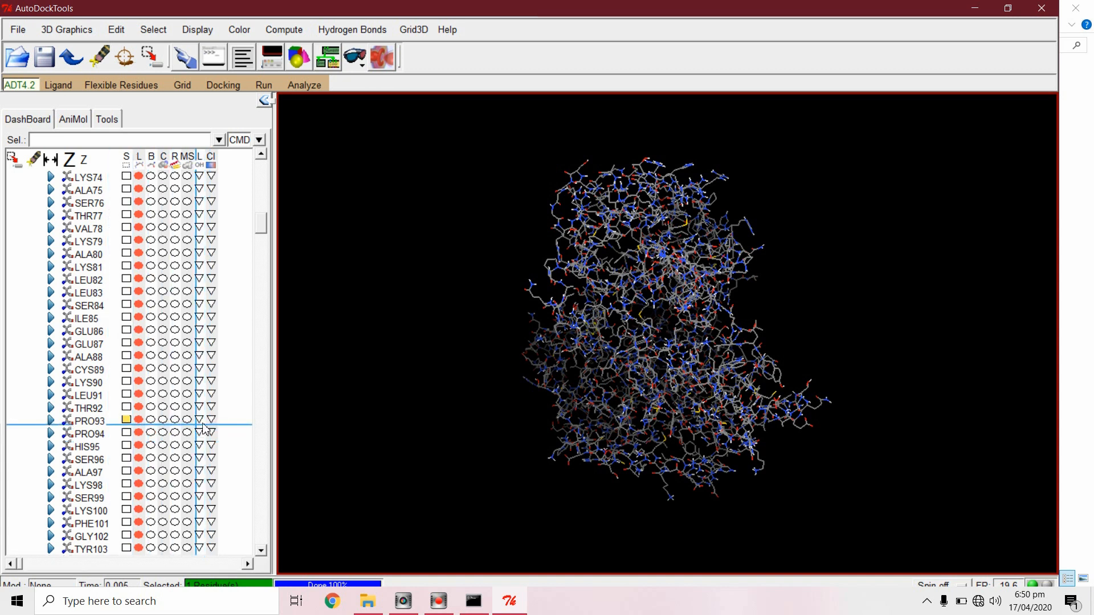
click(211, 418)
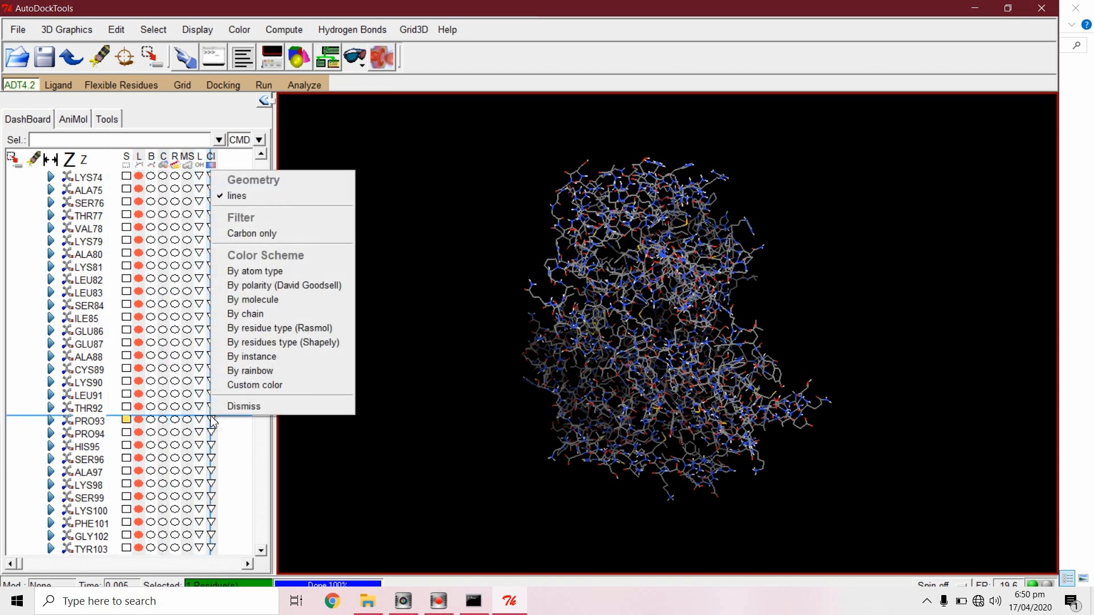
click(261, 385)
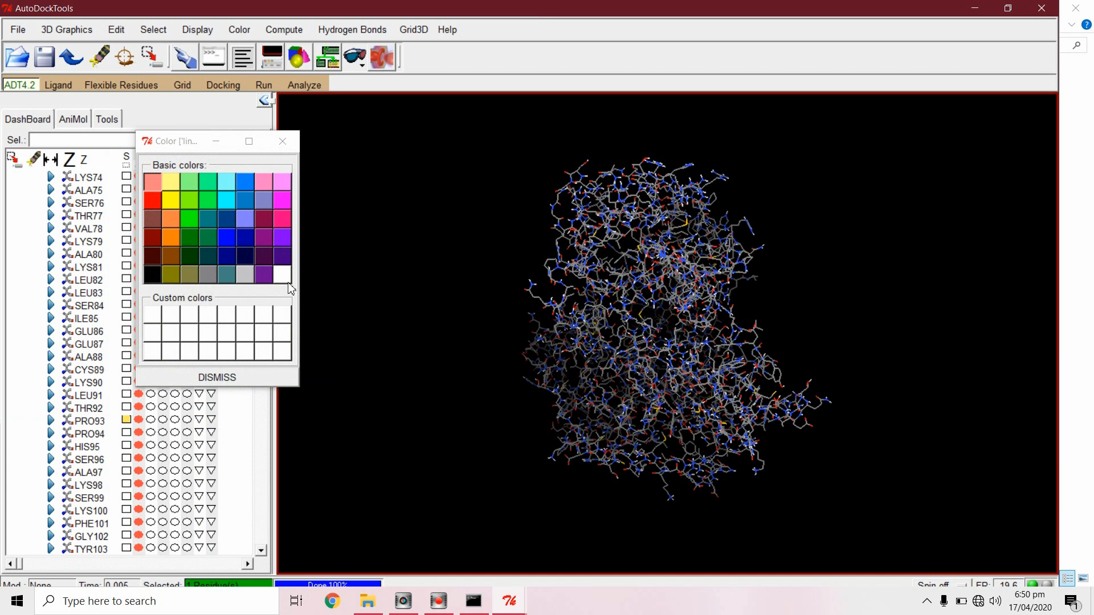
click(282, 142)
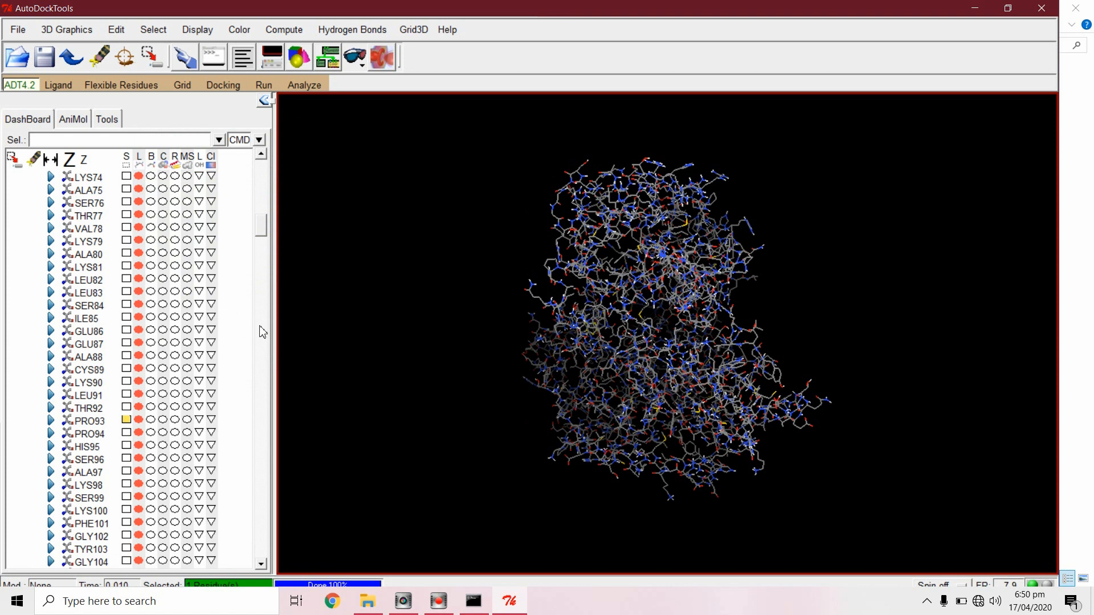
- Add residue SER96 to the selection and apply a white custom color to its lines
click(127, 459)
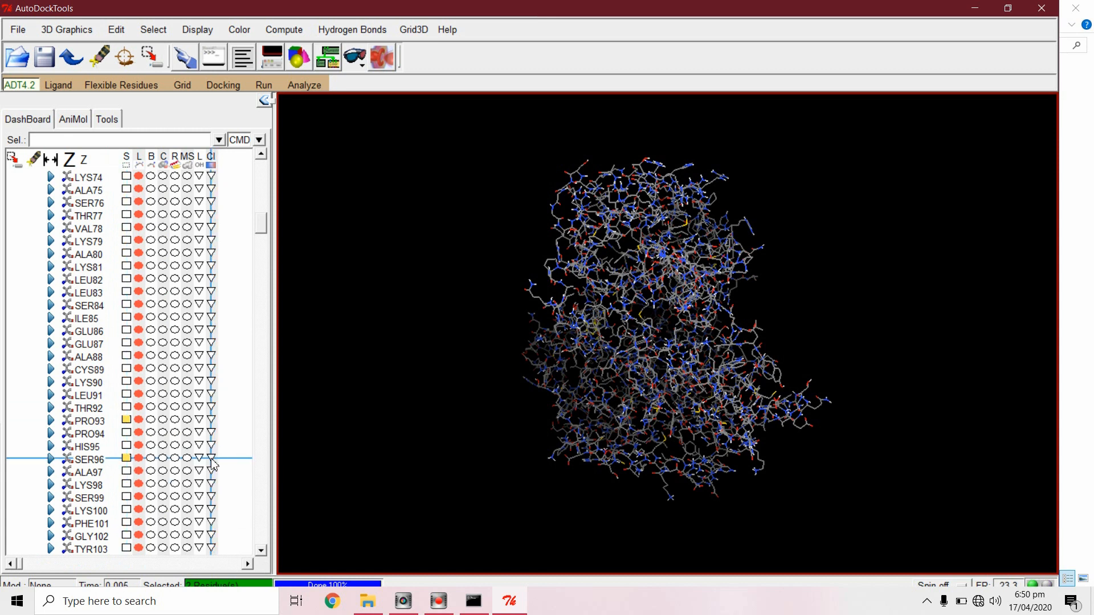
click(212, 460)
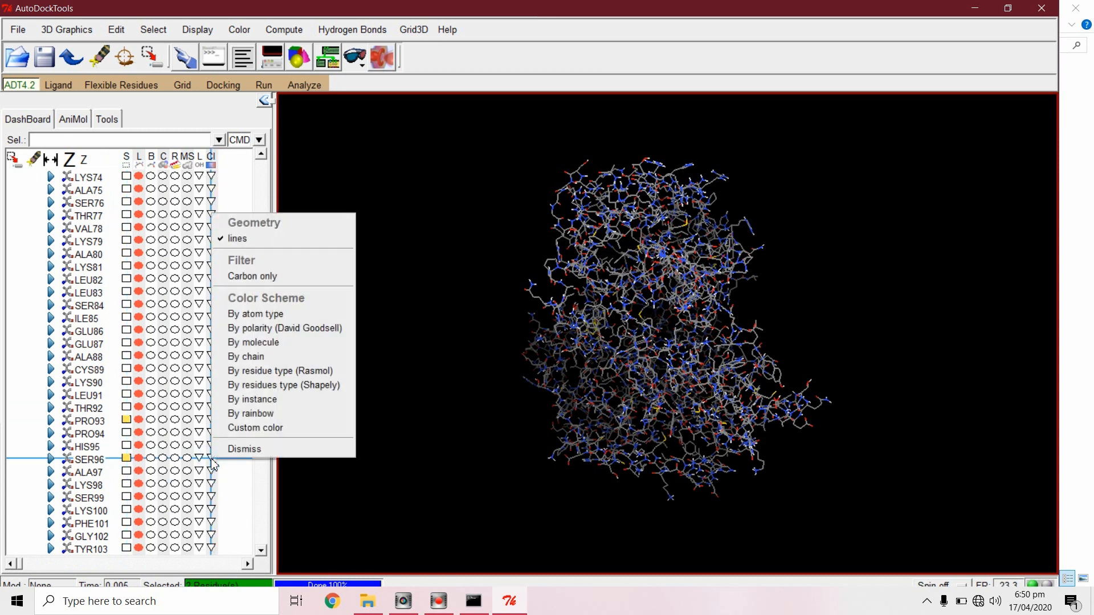
click(251, 428)
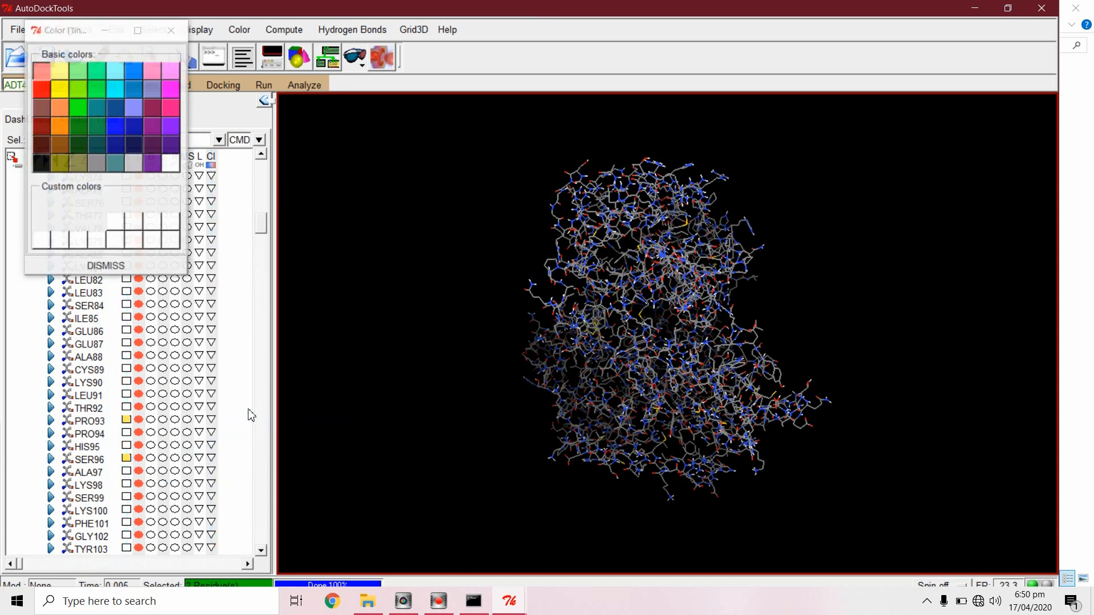
click(174, 168)
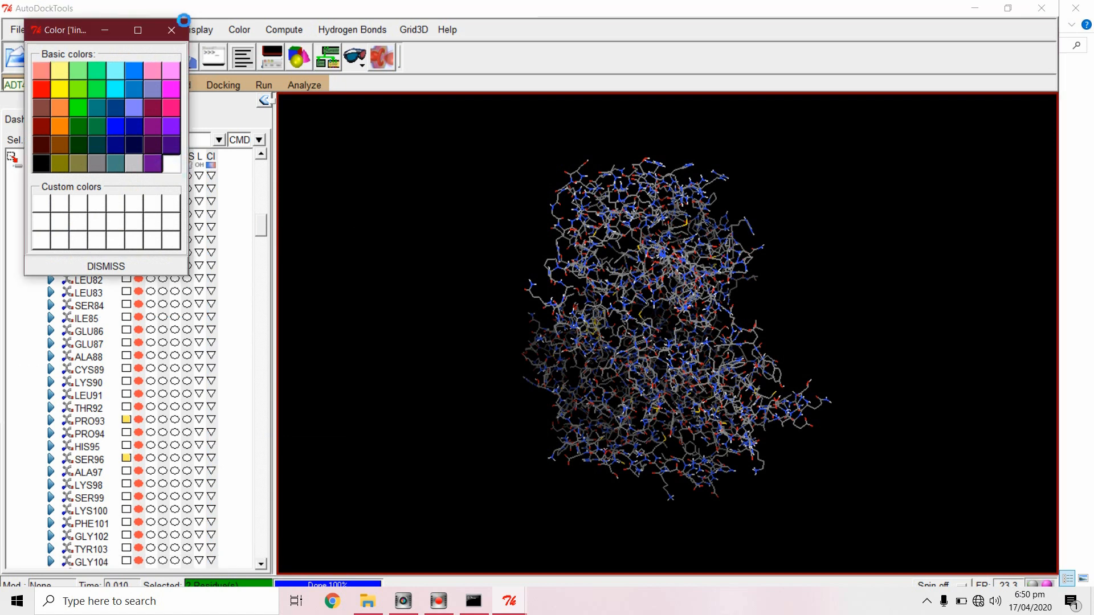
click(173, 31)
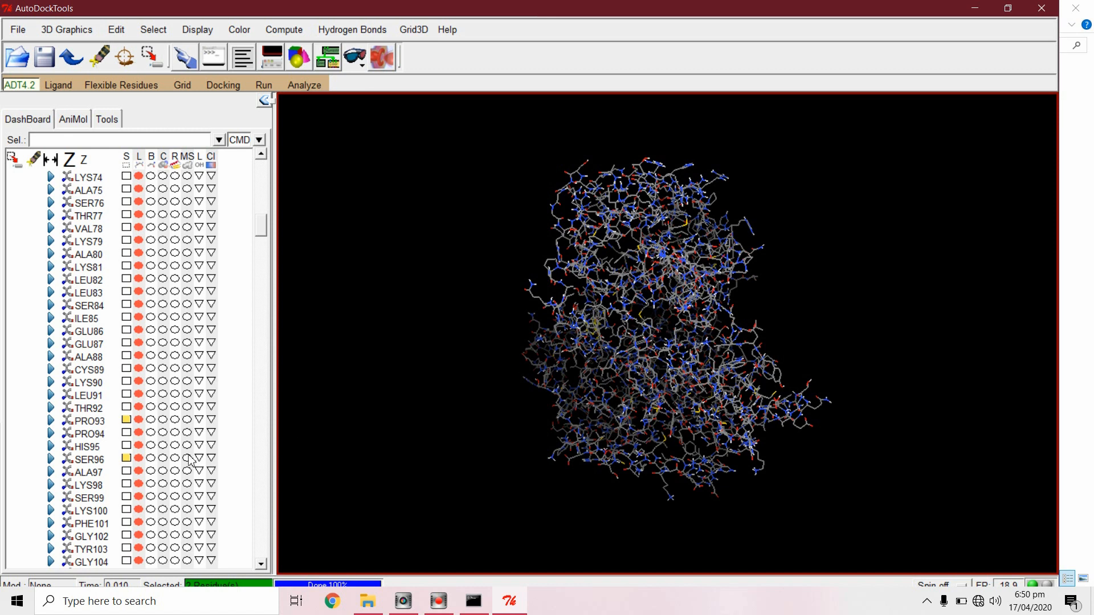
- Add residue ALA97 to the selection and apply a white custom color to its lines
click(126, 471)
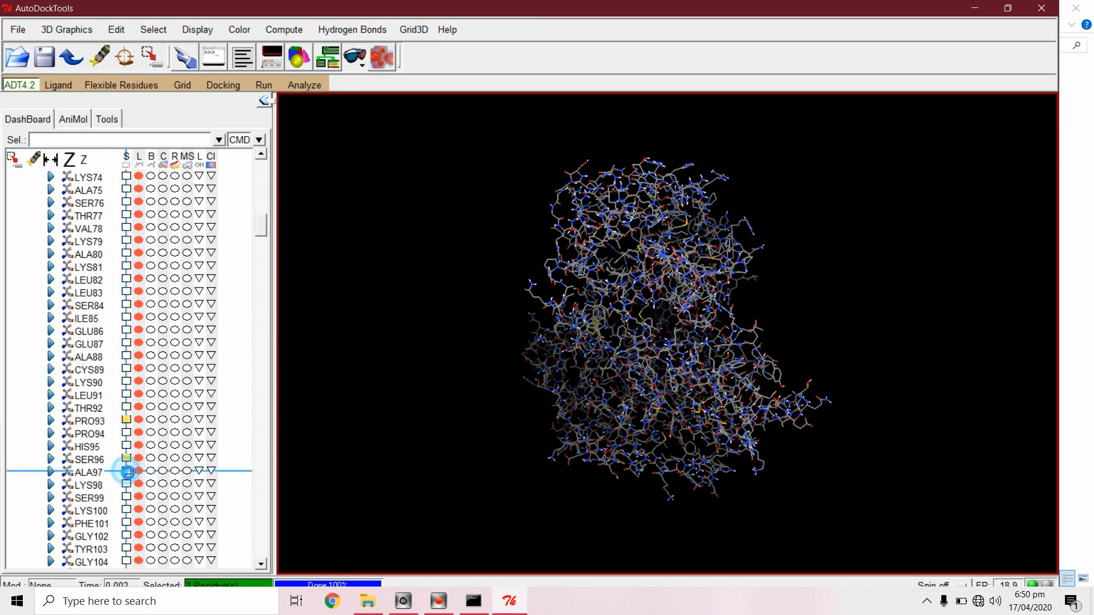
click(212, 471)
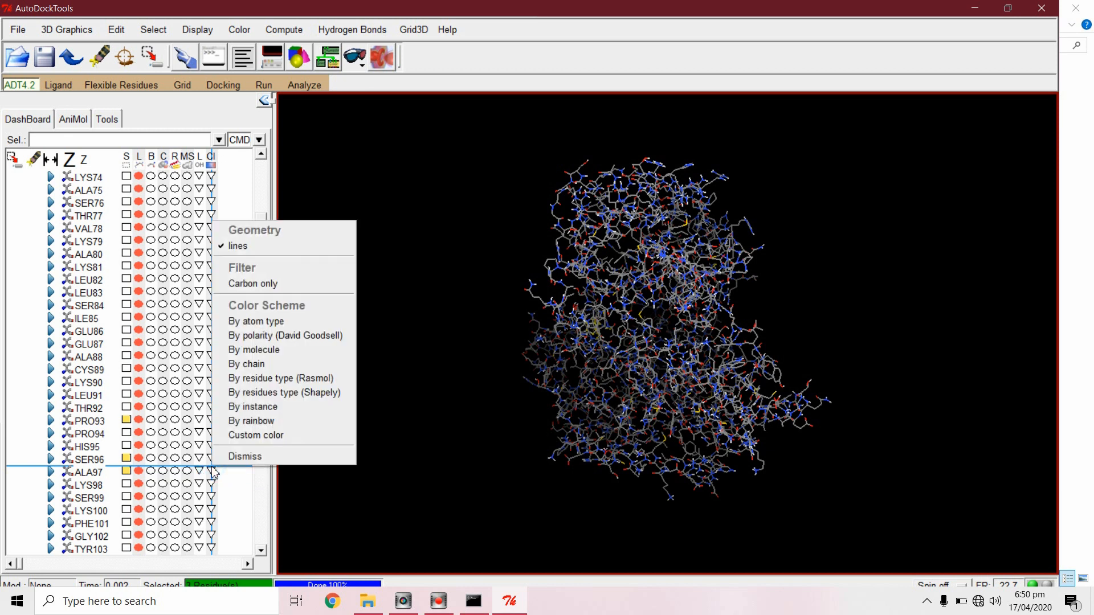
click(249, 436)
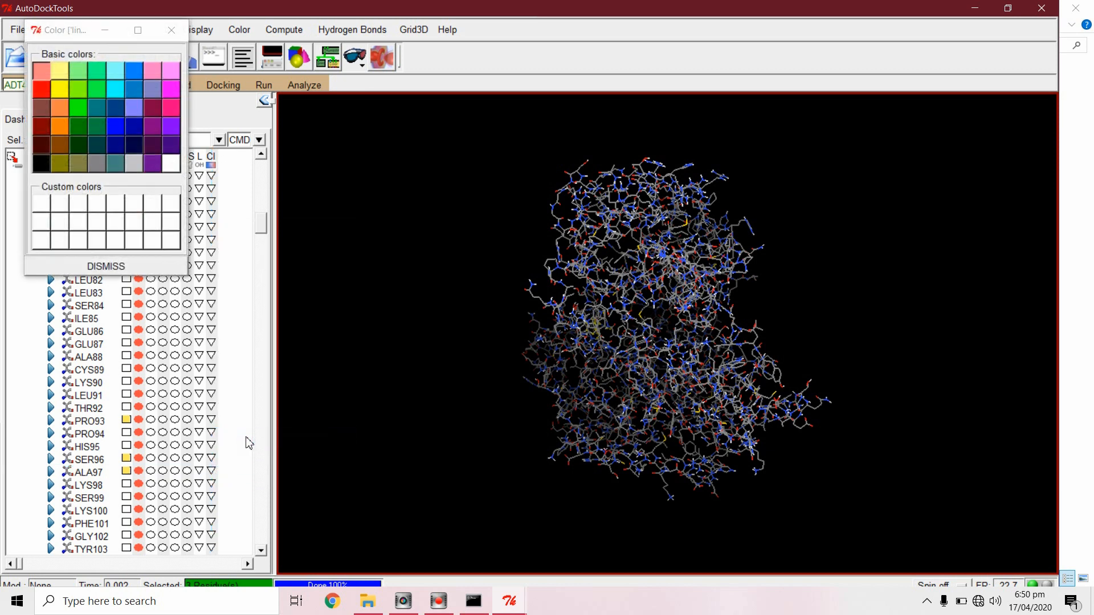
click(171, 165)
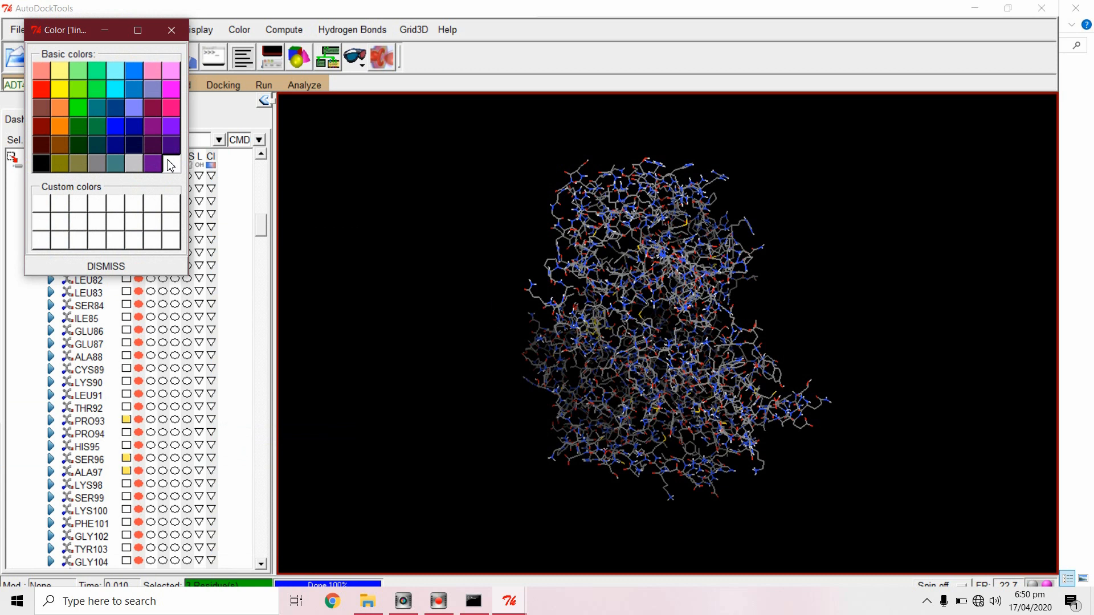
click(172, 32)
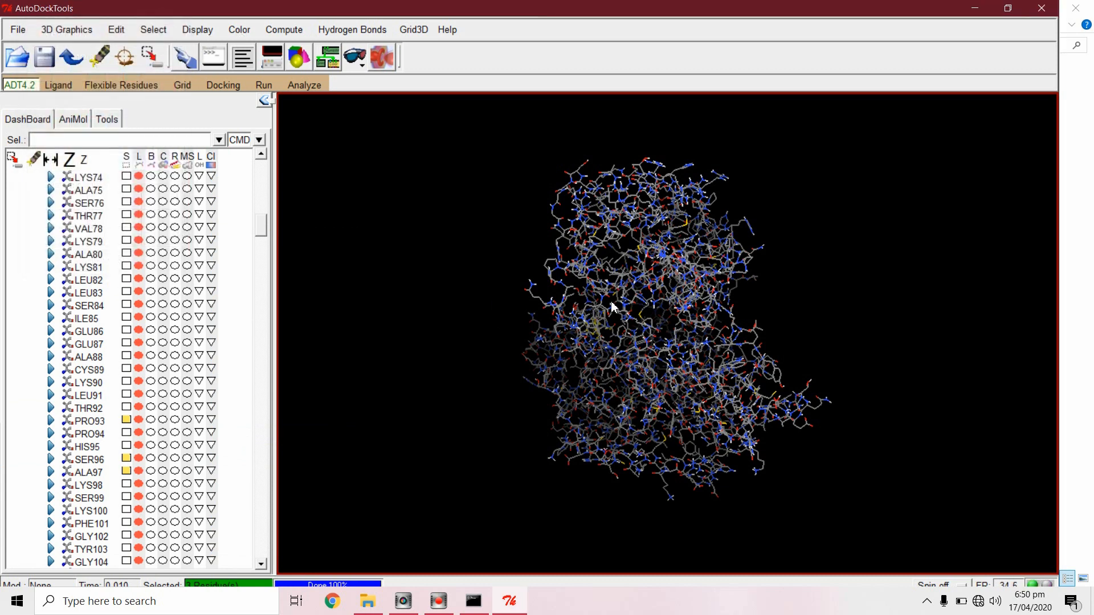
- Inspect the highlighted residues up close, add residue ILE160 to the selection and apply a white custom color to its lines
ctrl+scroll(612, 308, up, 5)
drag(572, 340, 832, 398)
drag(446, 381, 589, 333)
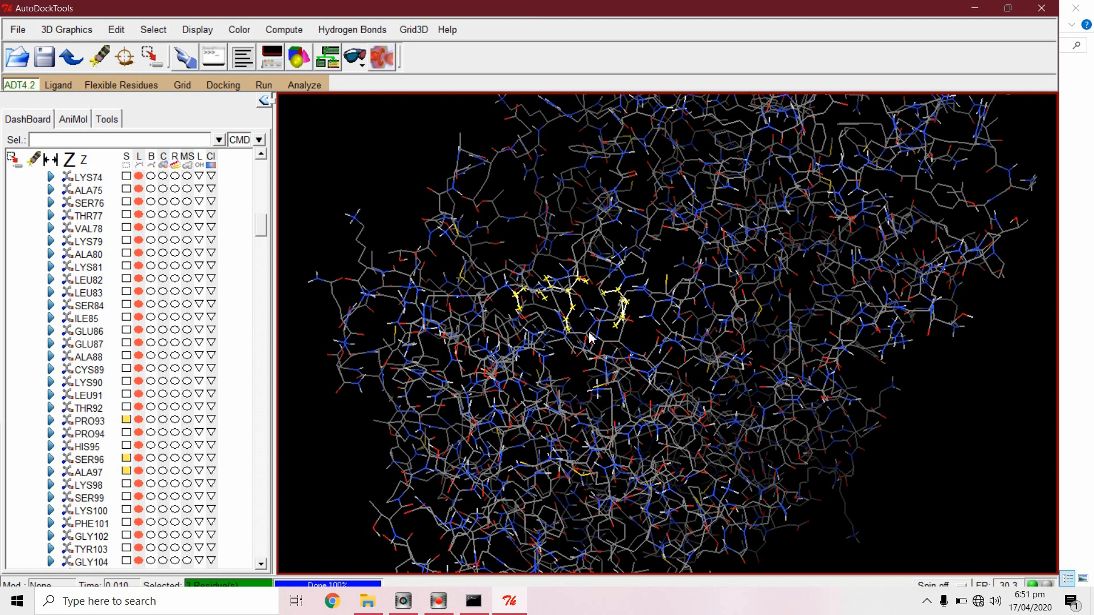
drag(263, 233, 267, 279)
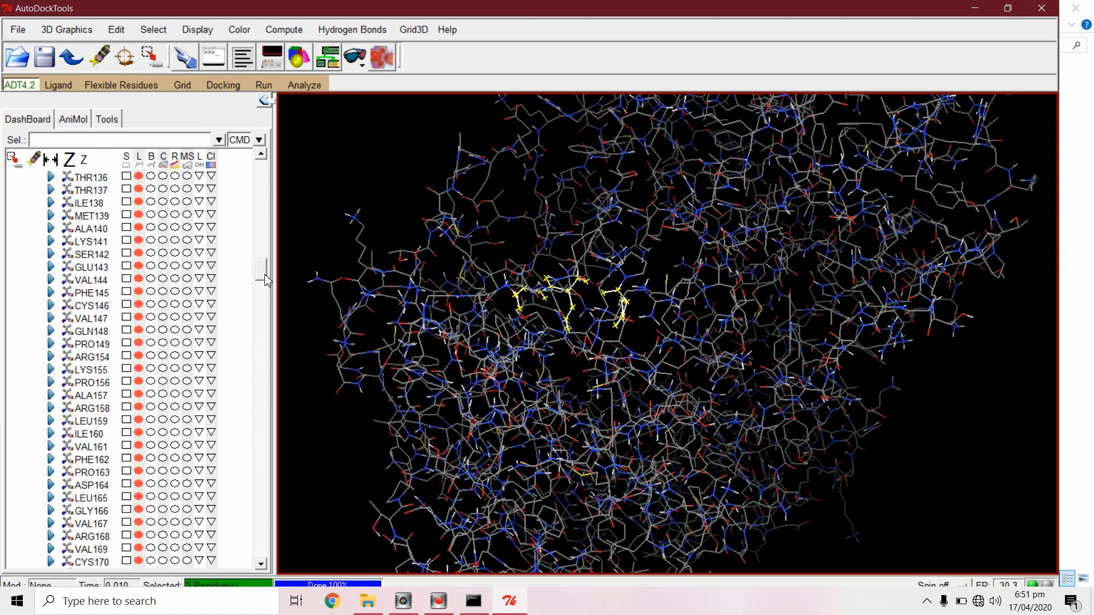
click(126, 432)
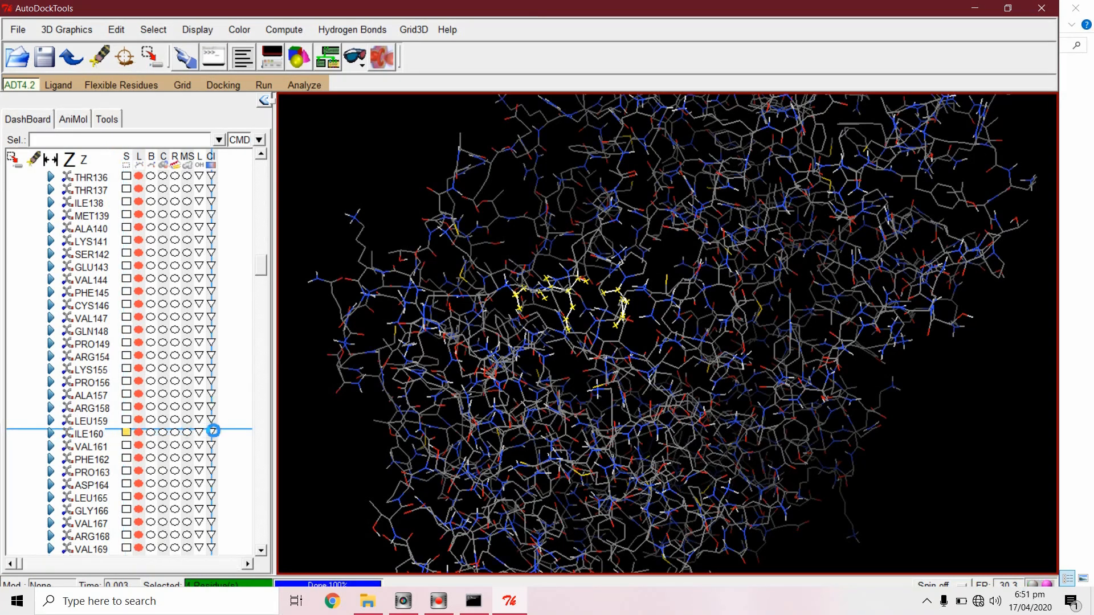
click(212, 432)
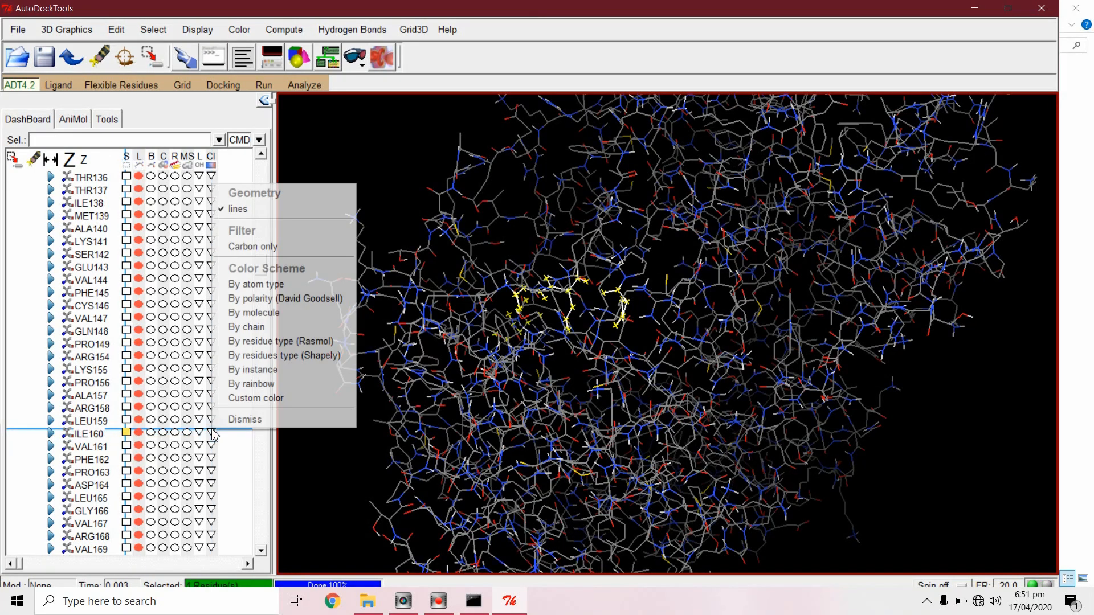
click(240, 399)
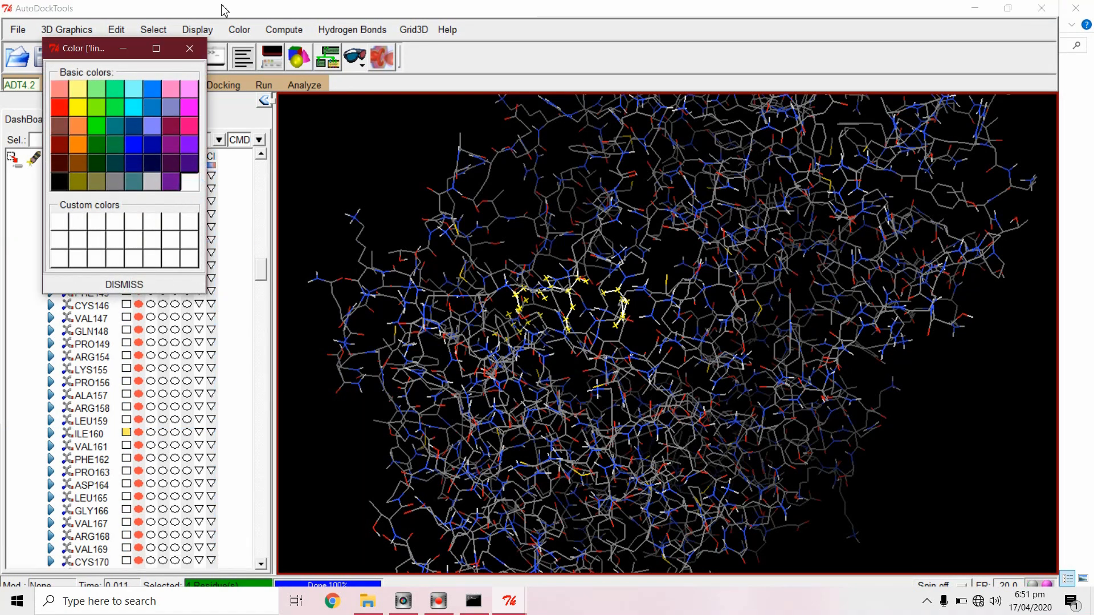
click(192, 49)
- Add residue PHE162 to the selection and apply a white custom color to its lines
drag(492, 320, 424, 323)
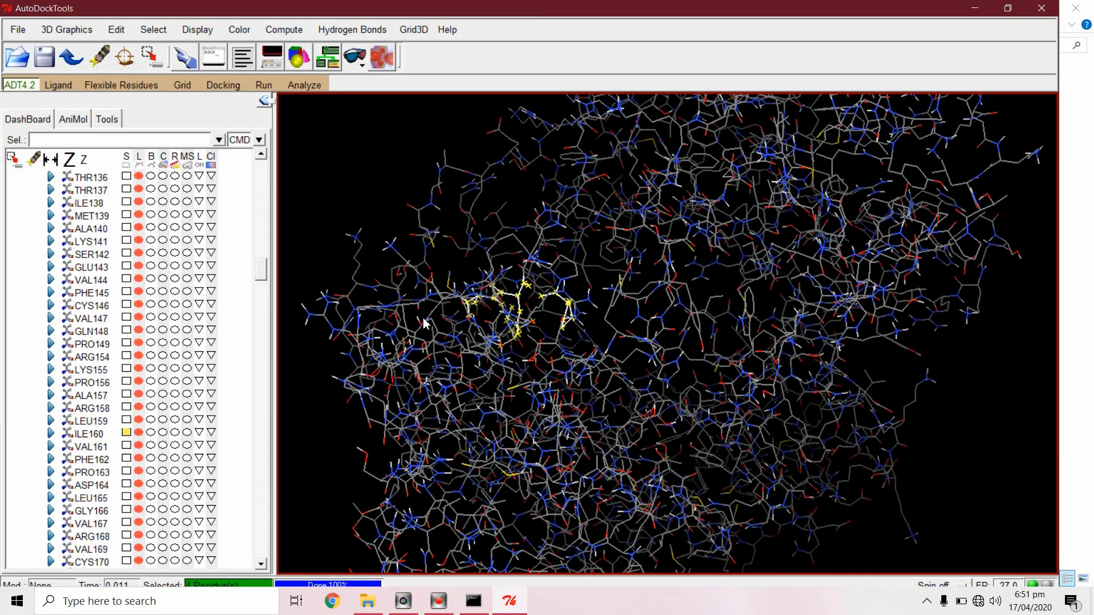
drag(265, 272, 265, 272)
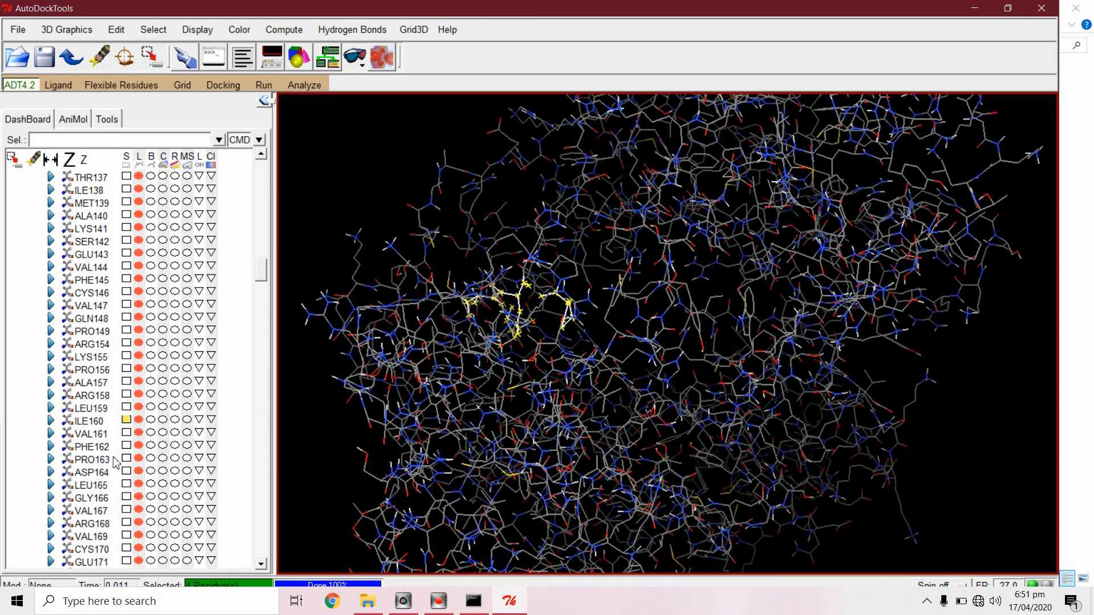
click(127, 446)
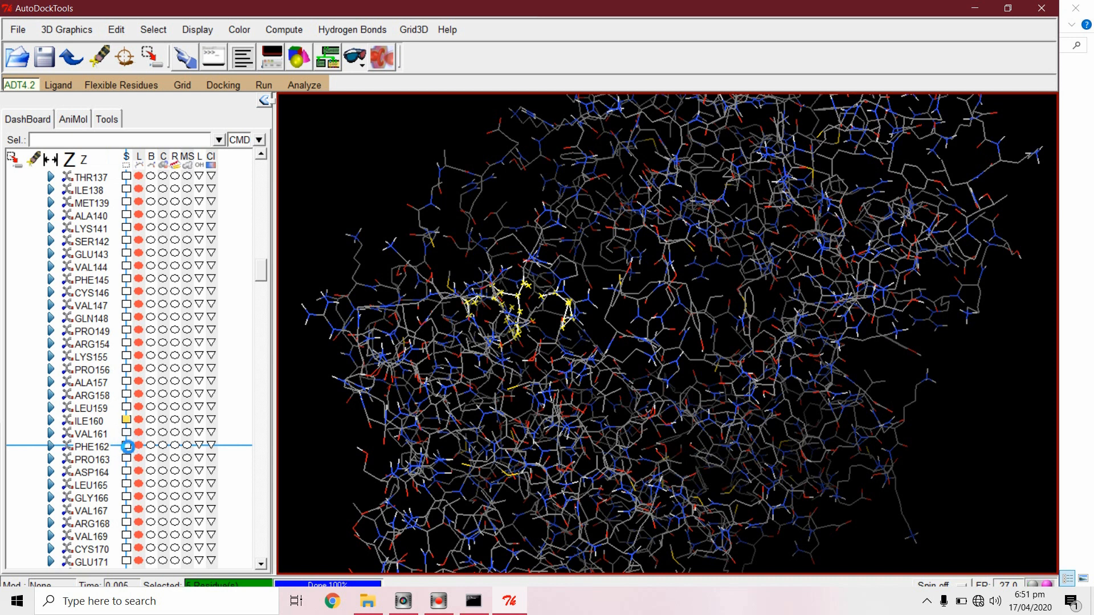
click(210, 446)
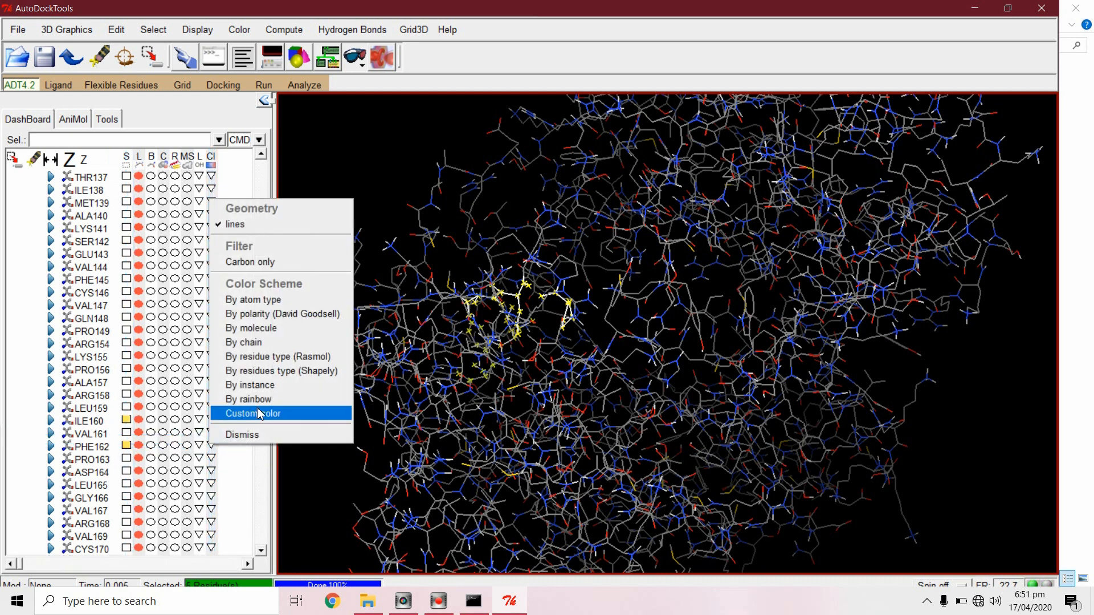
click(279, 414)
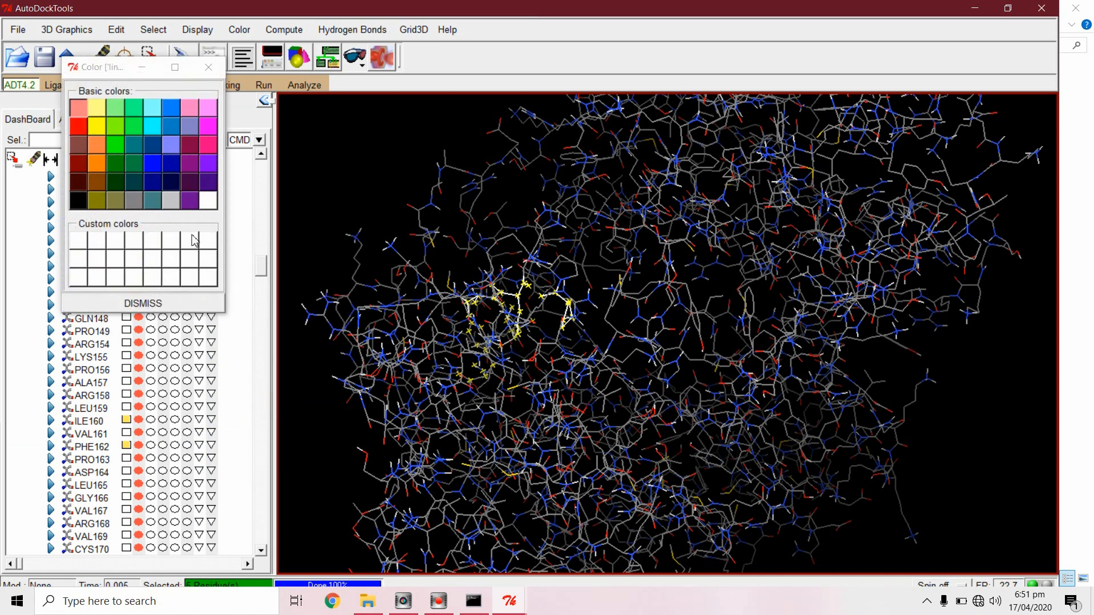
click(208, 201)
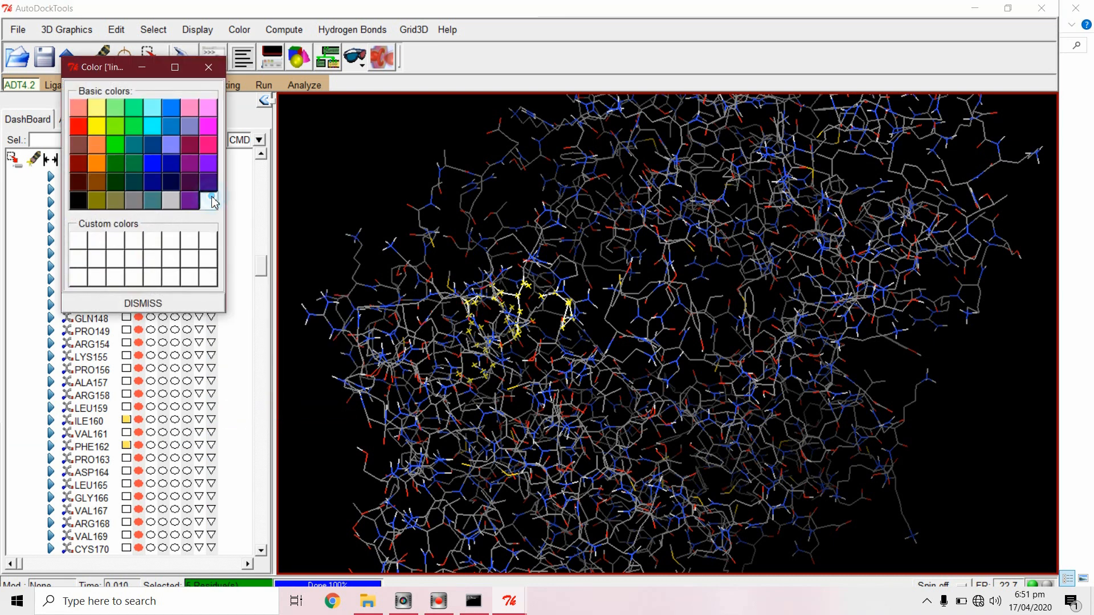
click(208, 67)
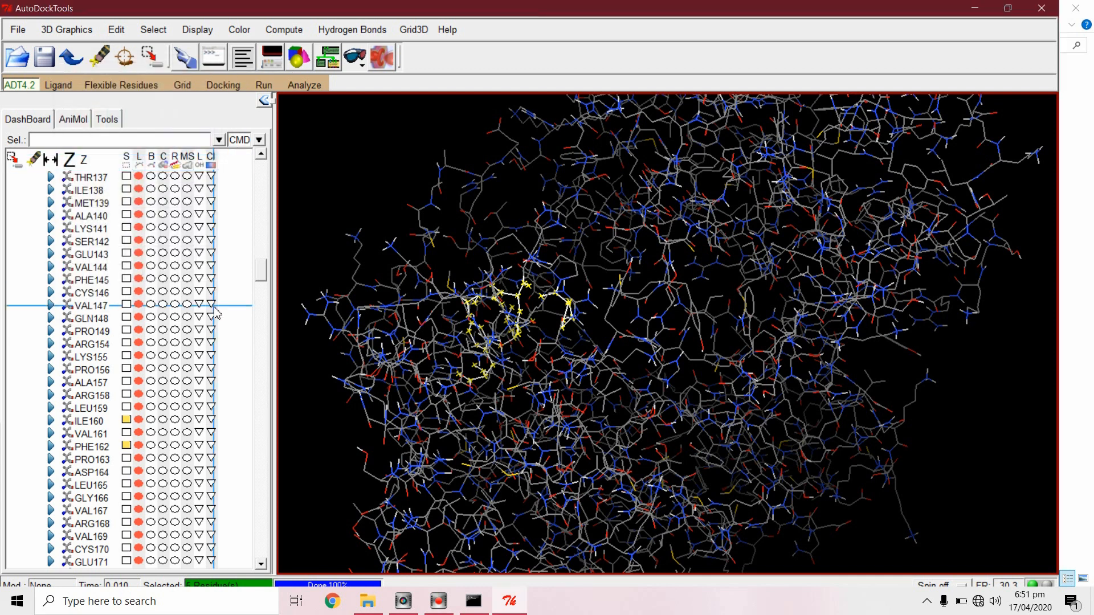
- Add residue ARG168 to the selection and apply a white custom color to its lines
click(127, 523)
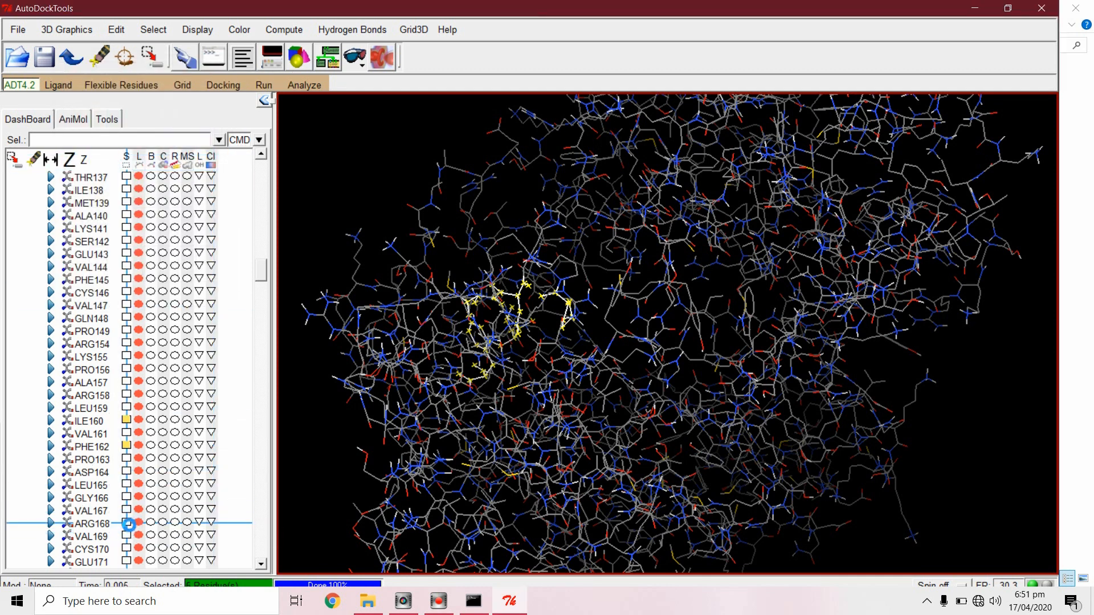
click(211, 523)
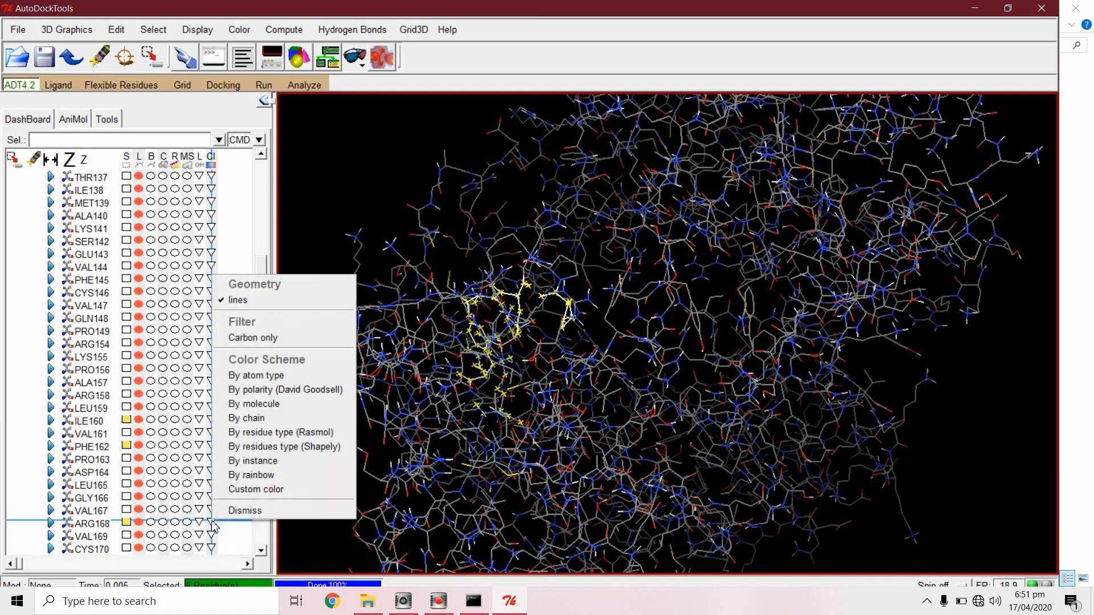
click(246, 491)
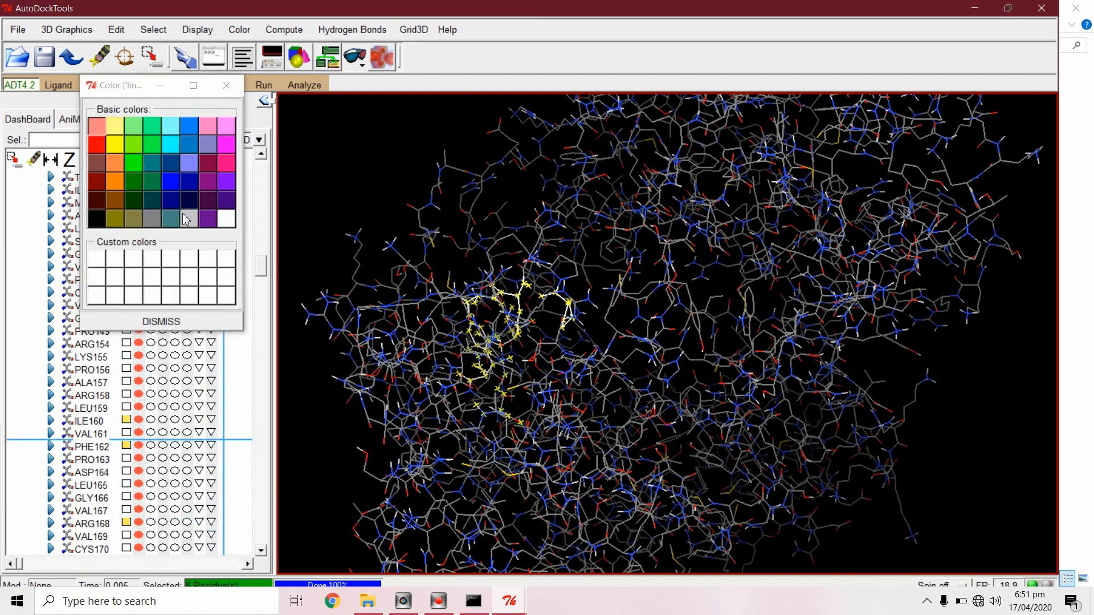
click(226, 222)
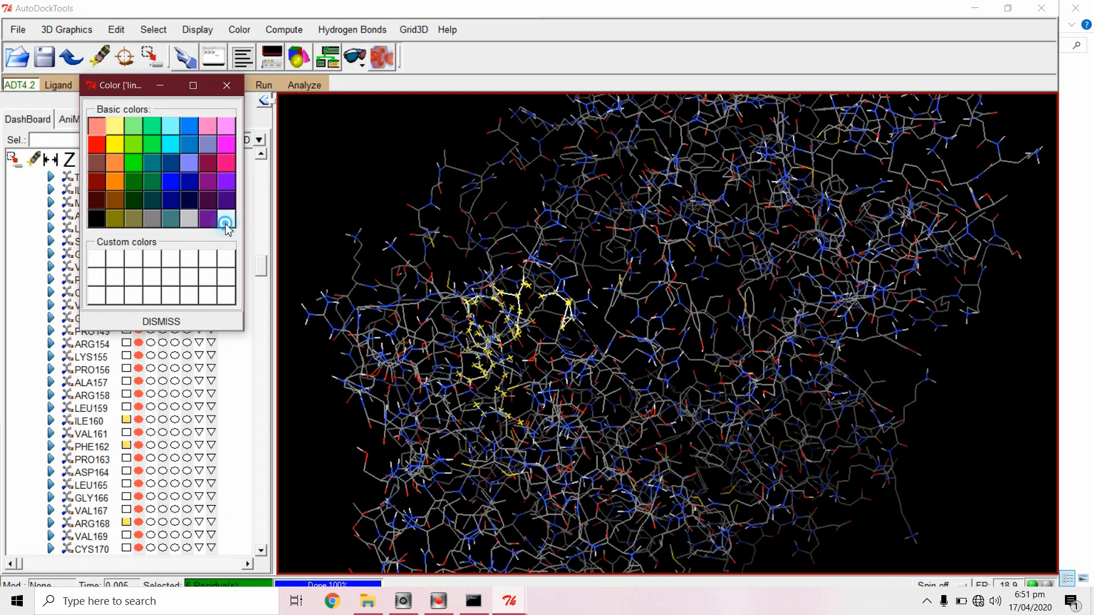
click(226, 86)
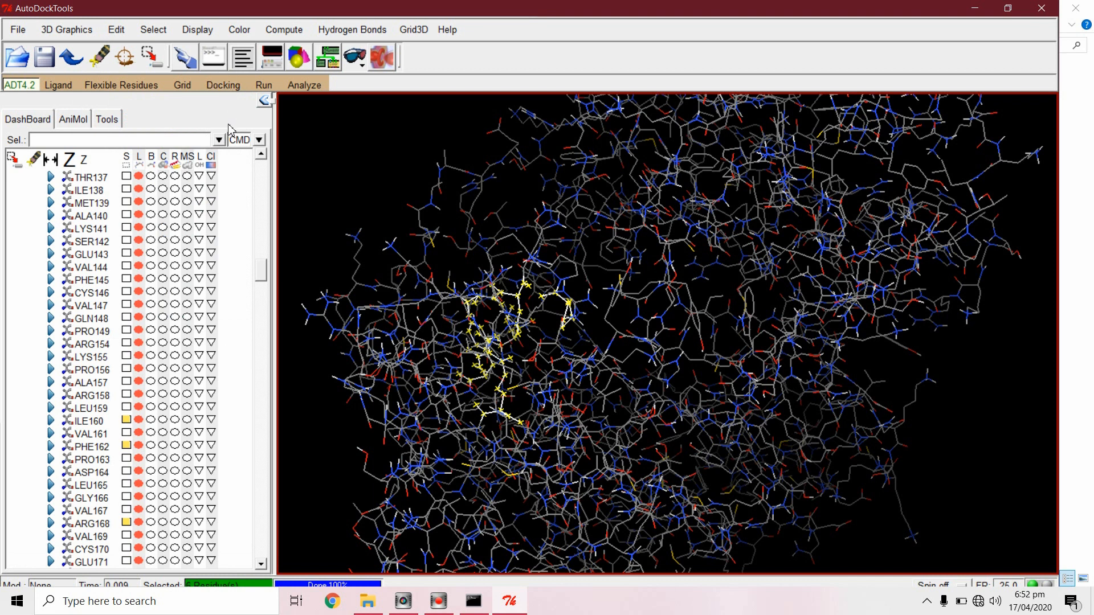
- Add residue GLY283 to the selection and apply a white custom color to its lines
drag(264, 276, 265, 342)
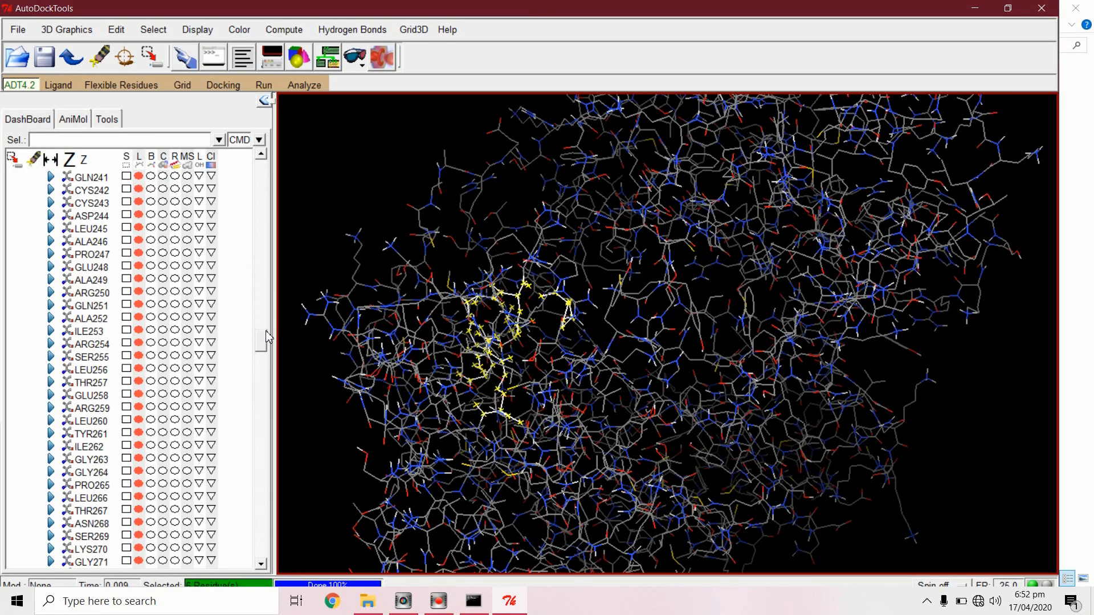
drag(264, 342, 265, 375)
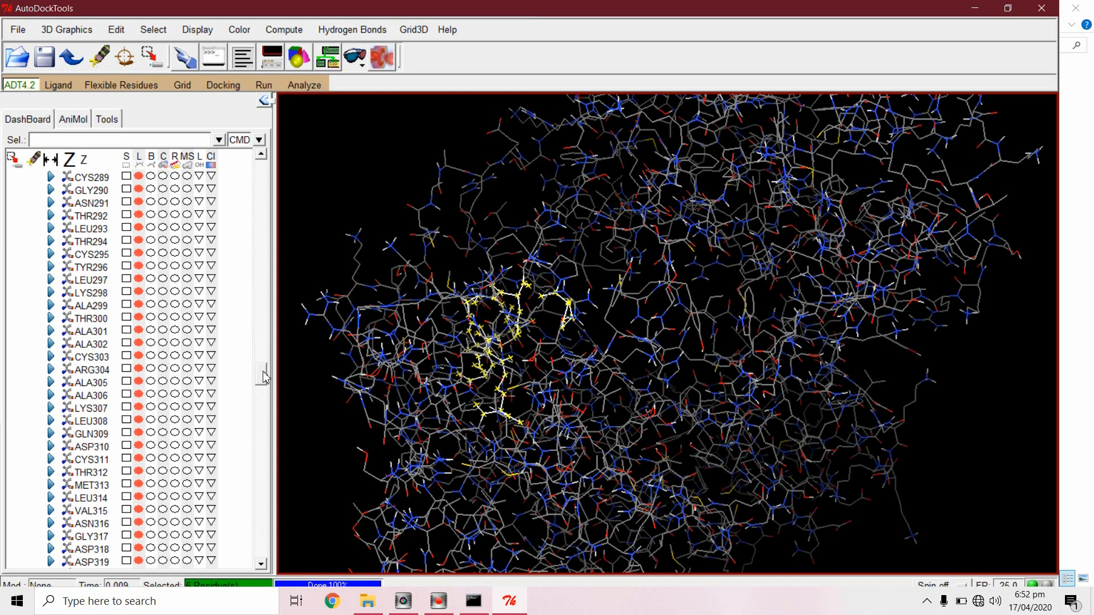
drag(262, 376, 262, 363)
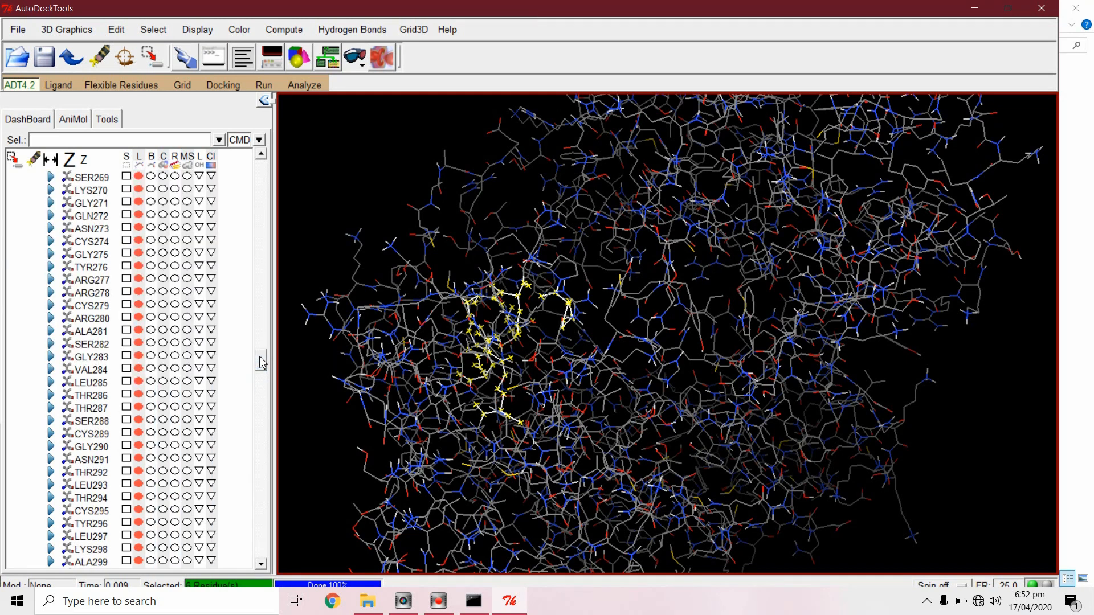
click(127, 355)
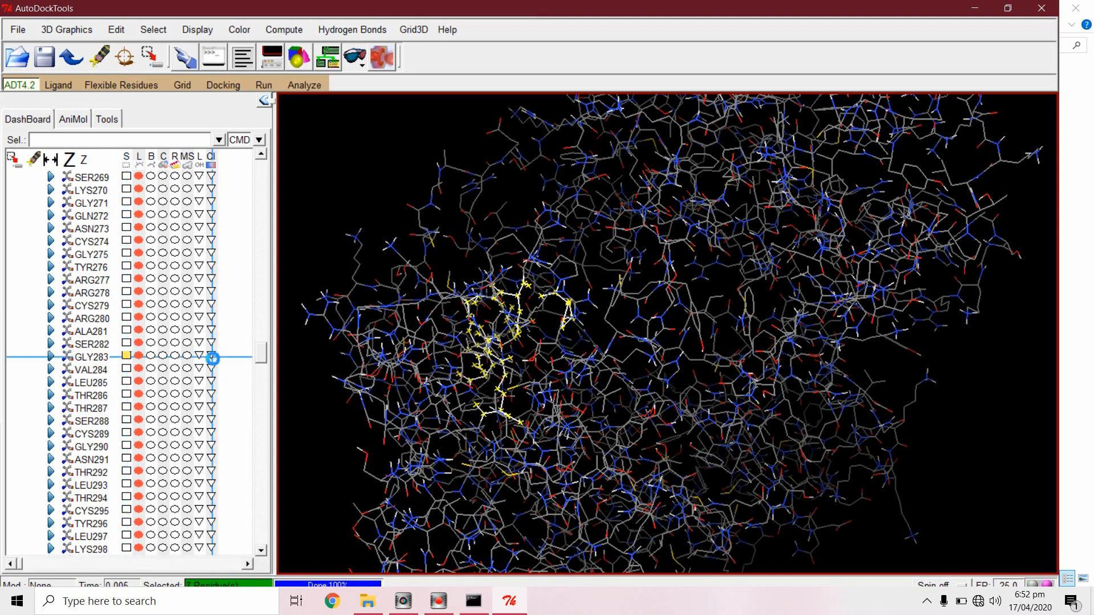
click(209, 354)
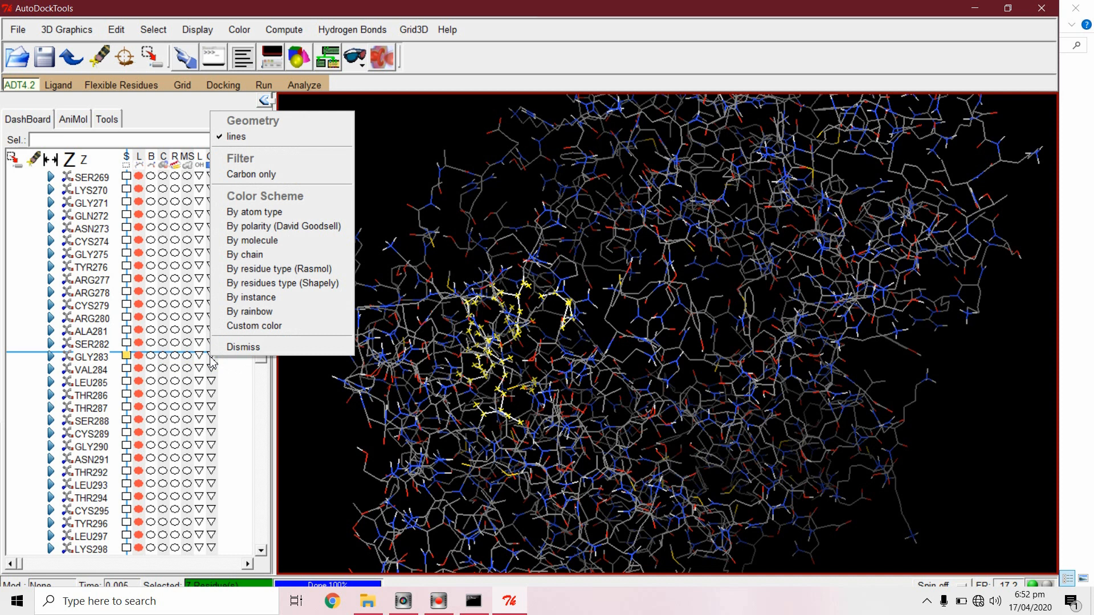
click(255, 325)
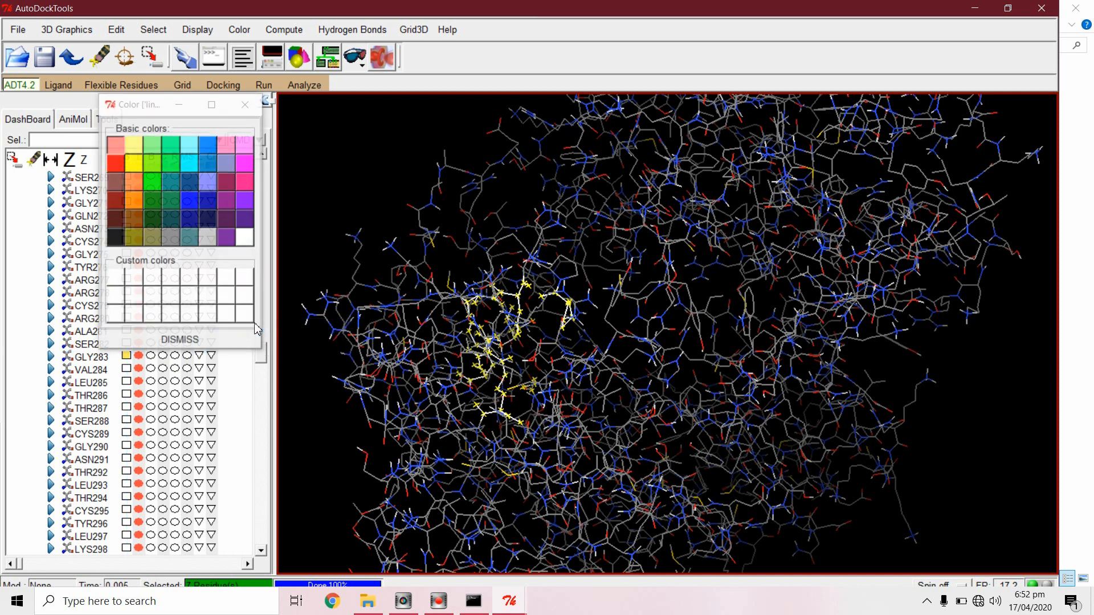
click(245, 244)
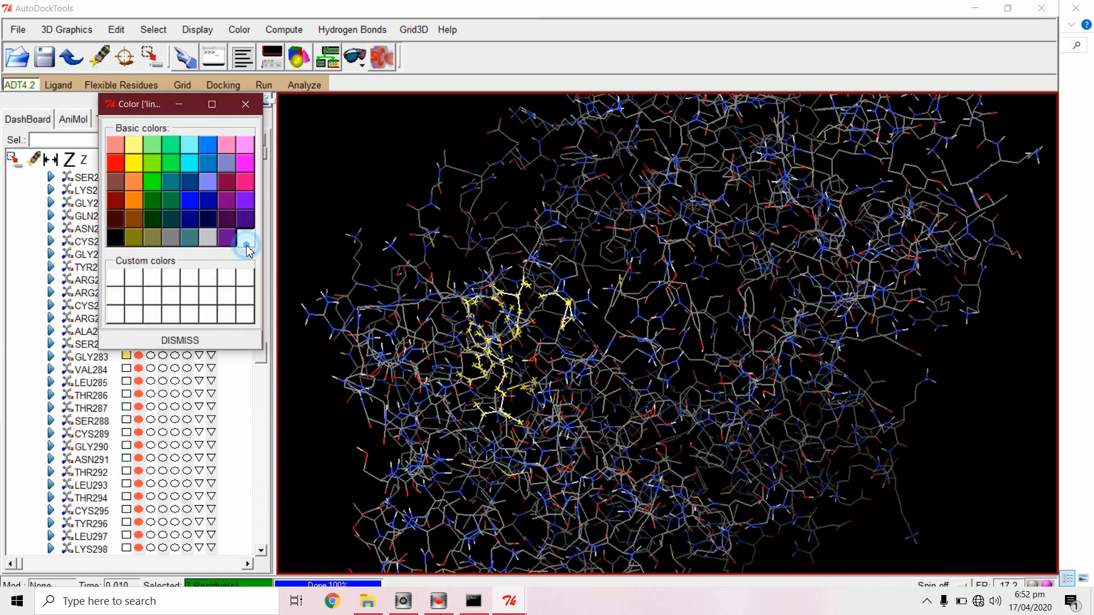
click(246, 105)
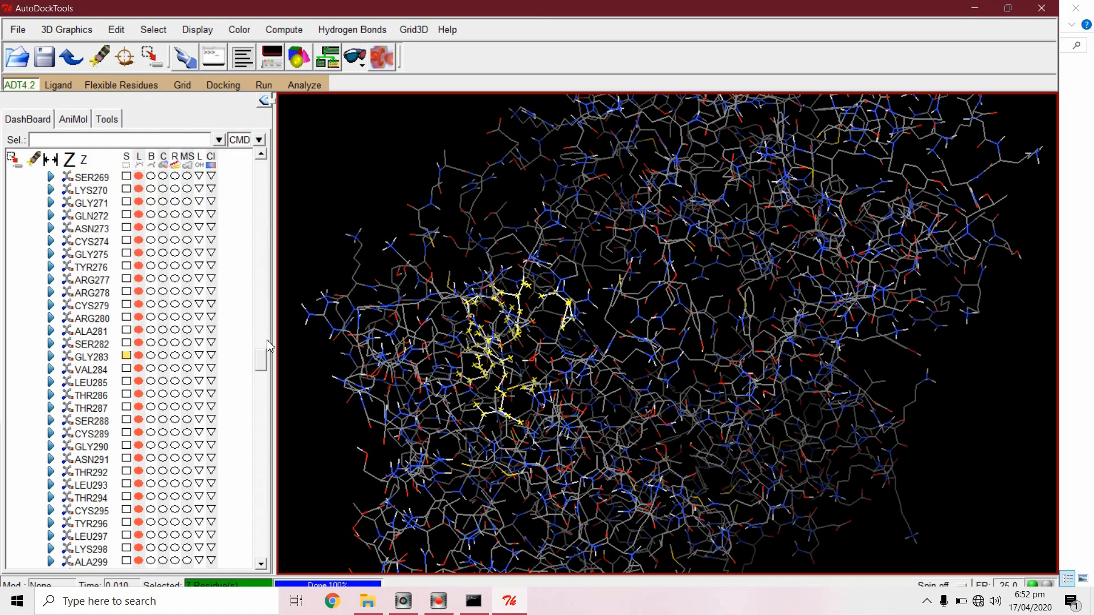
- Add residue GLY557 to the selection and apply a white custom color to its lines
drag(266, 360, 261, 577)
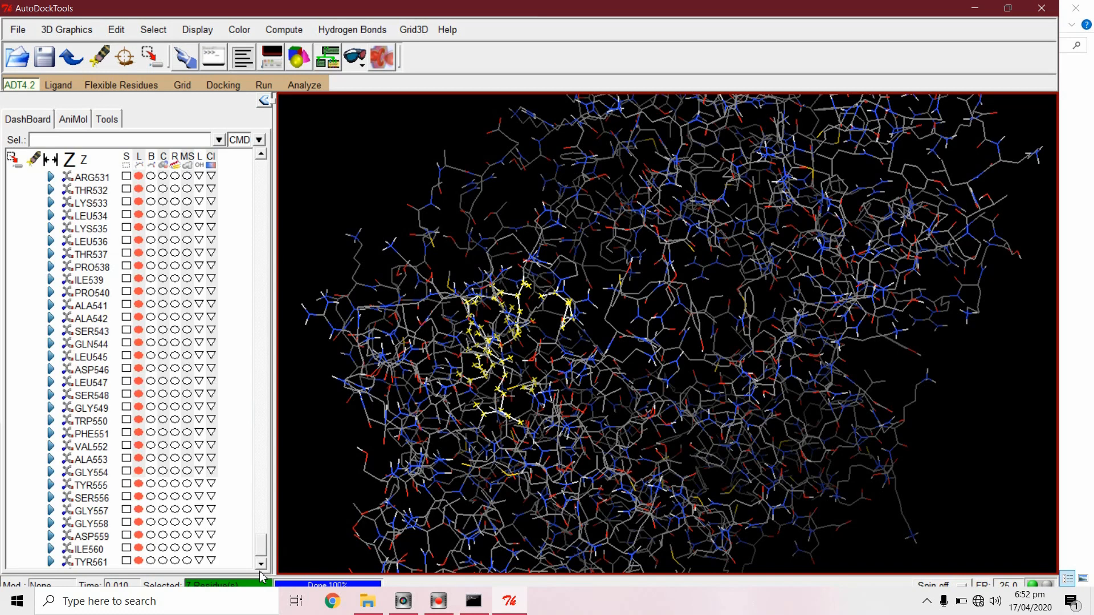
click(126, 509)
click(211, 509)
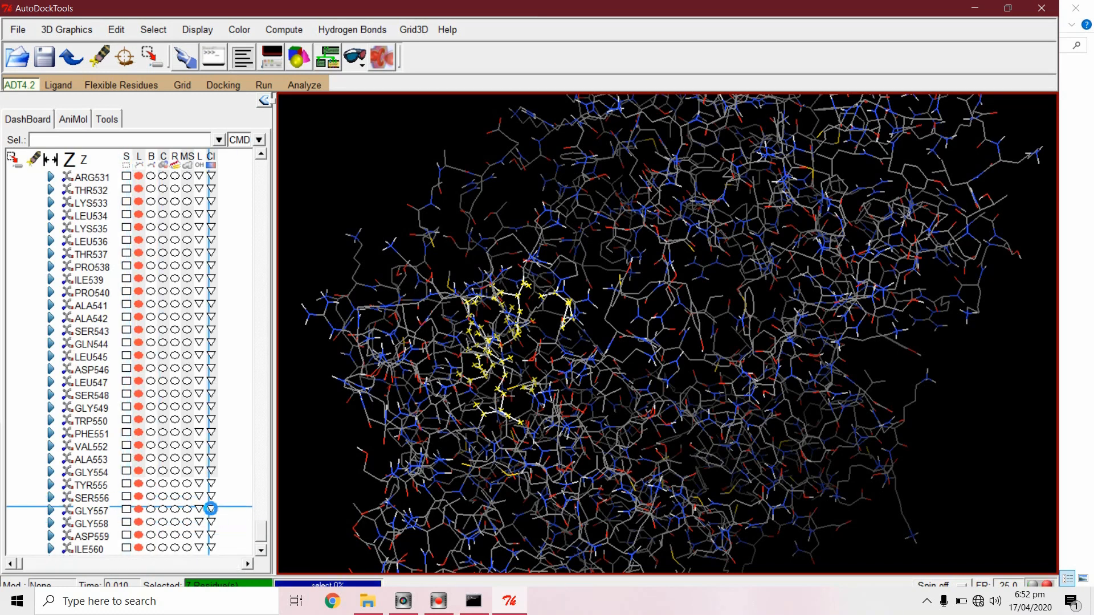
click(211, 508)
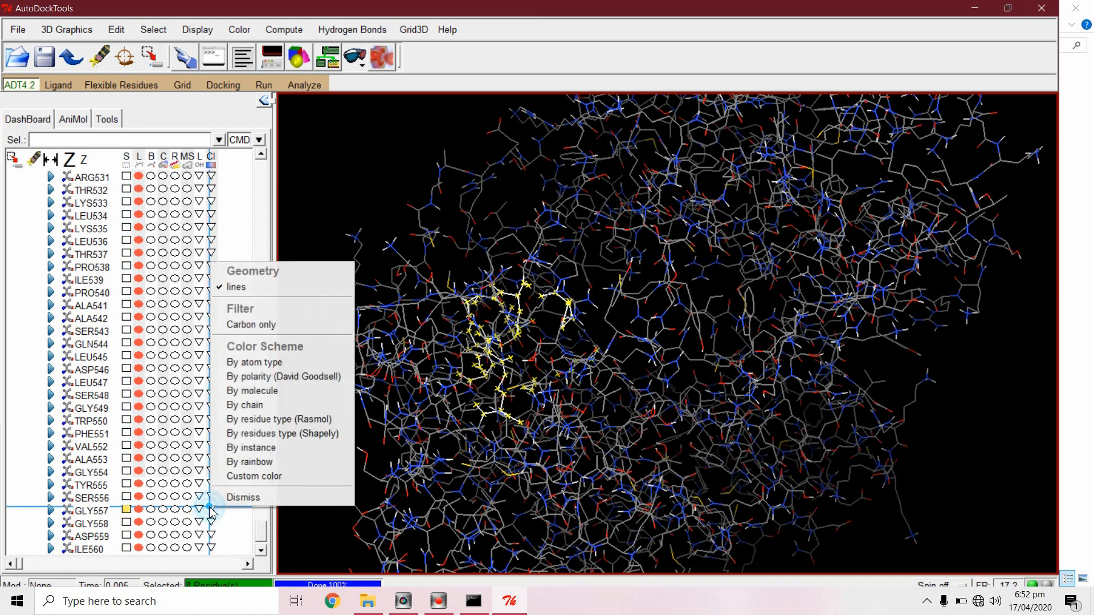
click(255, 476)
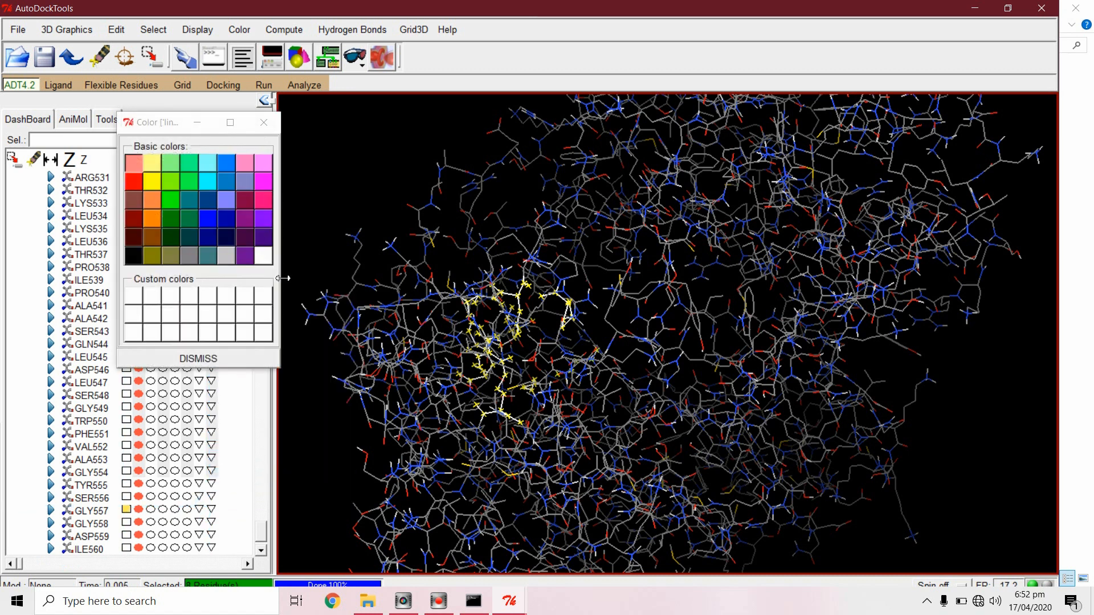
click(264, 257)
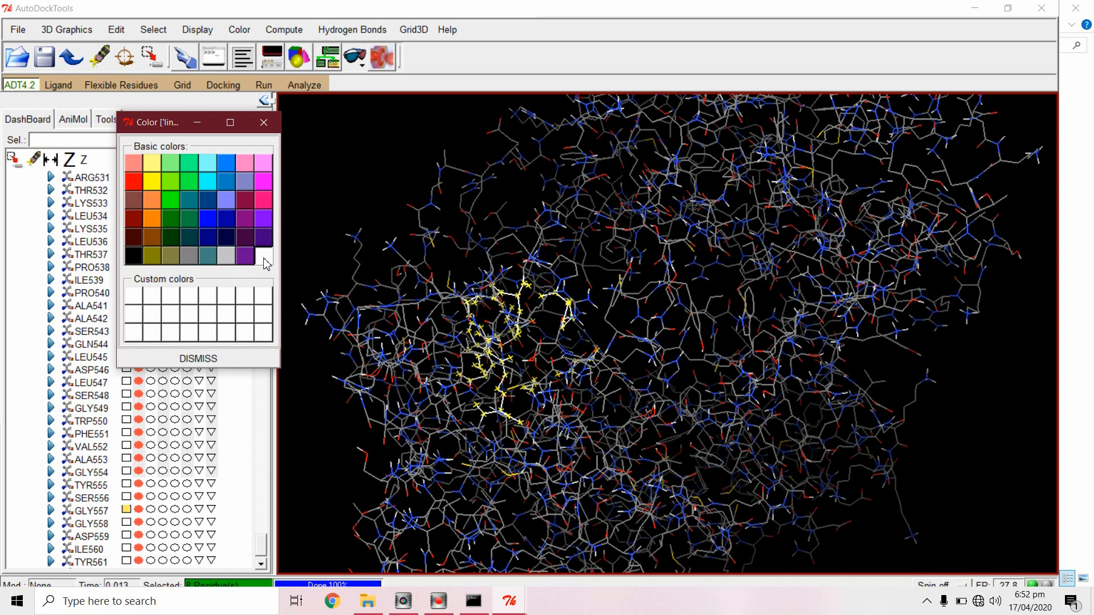
click(264, 122)
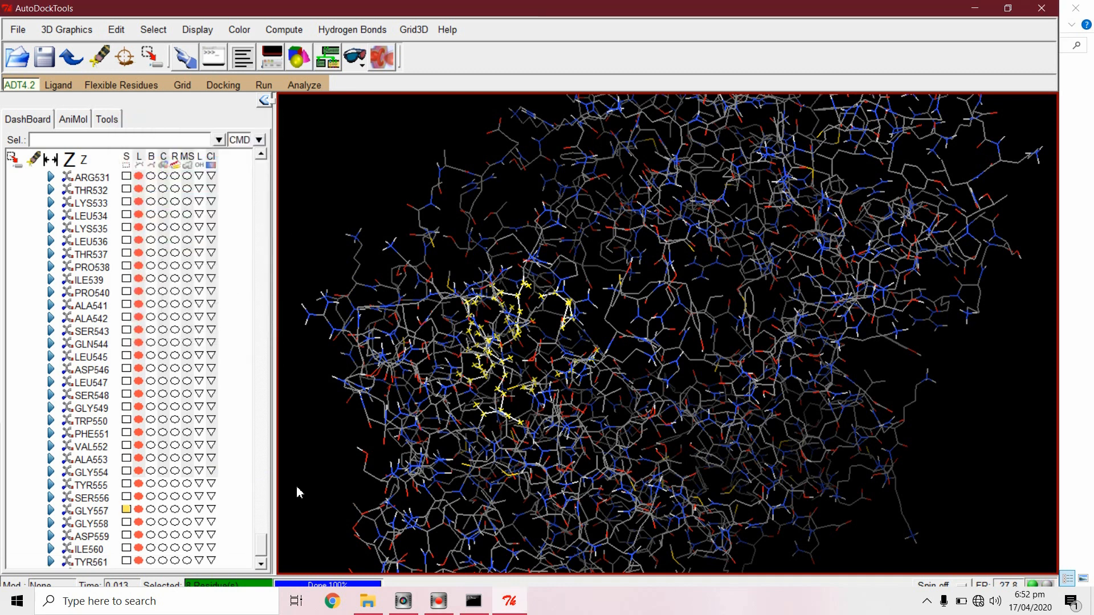
- Add residue ASP559 to the selection and apply a white custom color to its lines
click(126, 535)
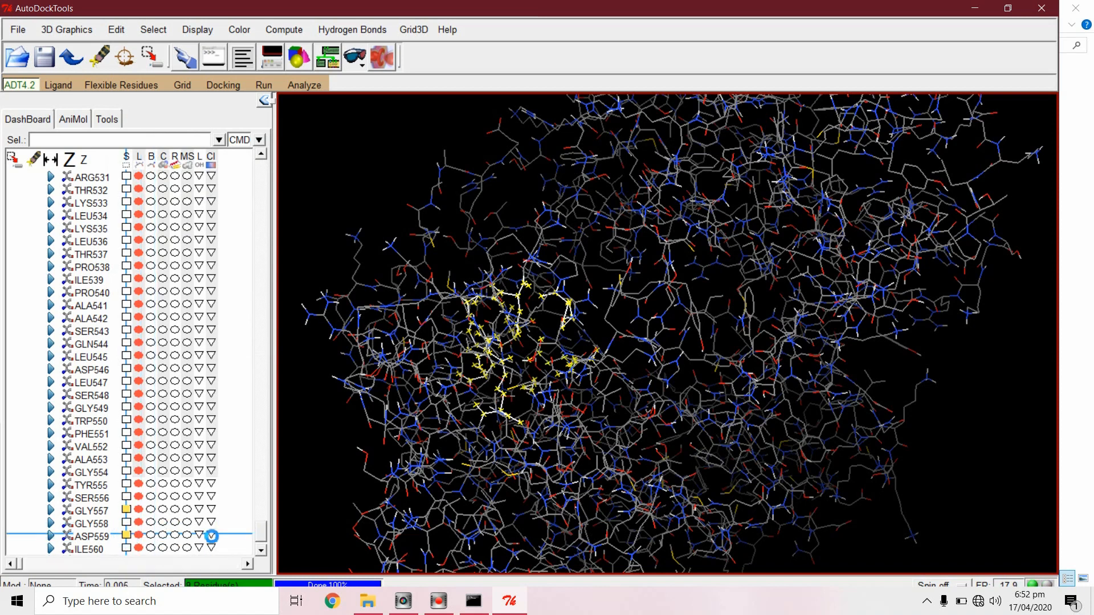
click(211, 537)
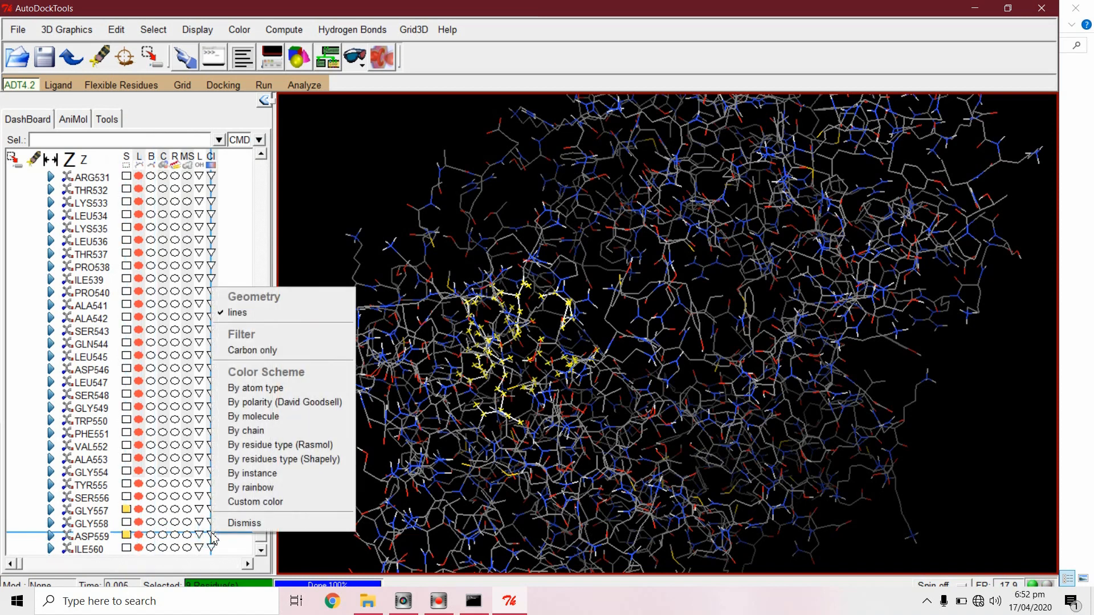
click(274, 502)
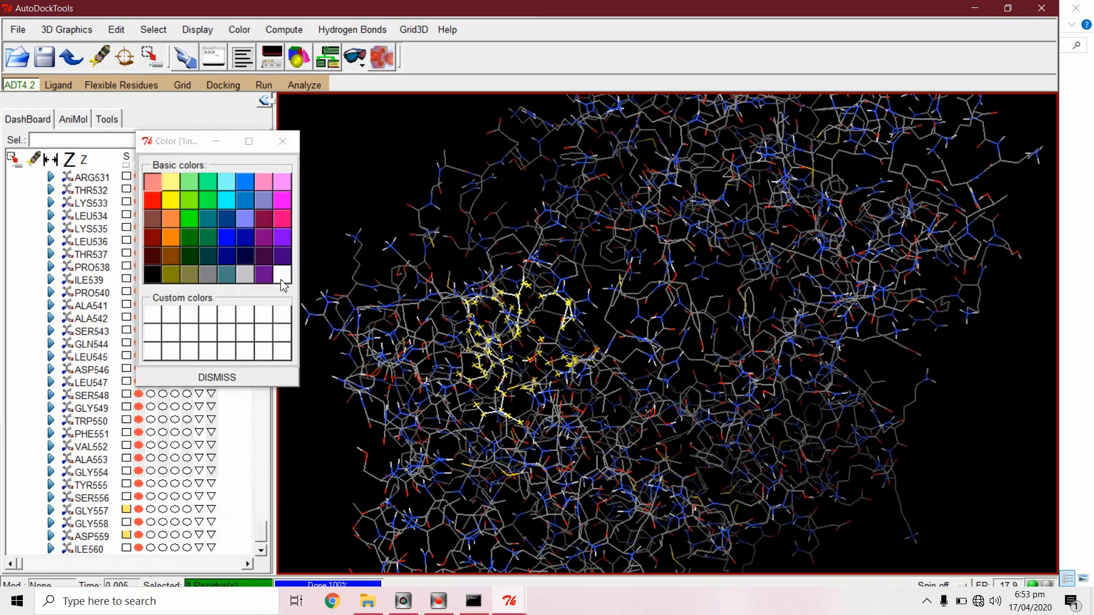
click(282, 276)
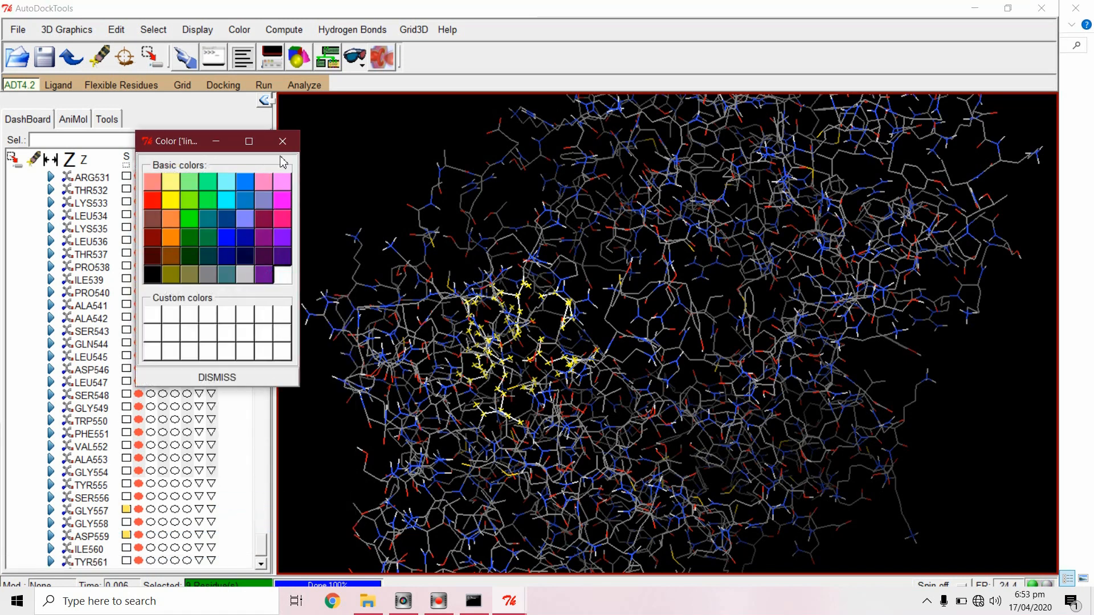
click(285, 139)
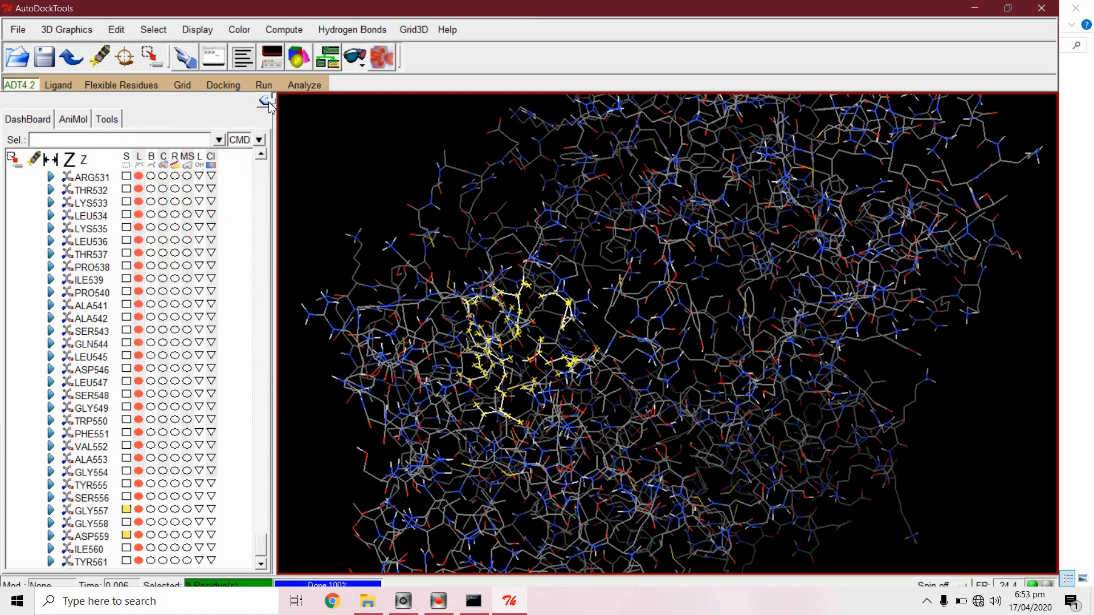
- Enlarge the 3D viewing area and examine the highlighted binding-site residues from several angles within the whole protein
drag(271, 103, 194, 98)
drag(504, 333, 590, 300)
drag(474, 303, 387, 296)
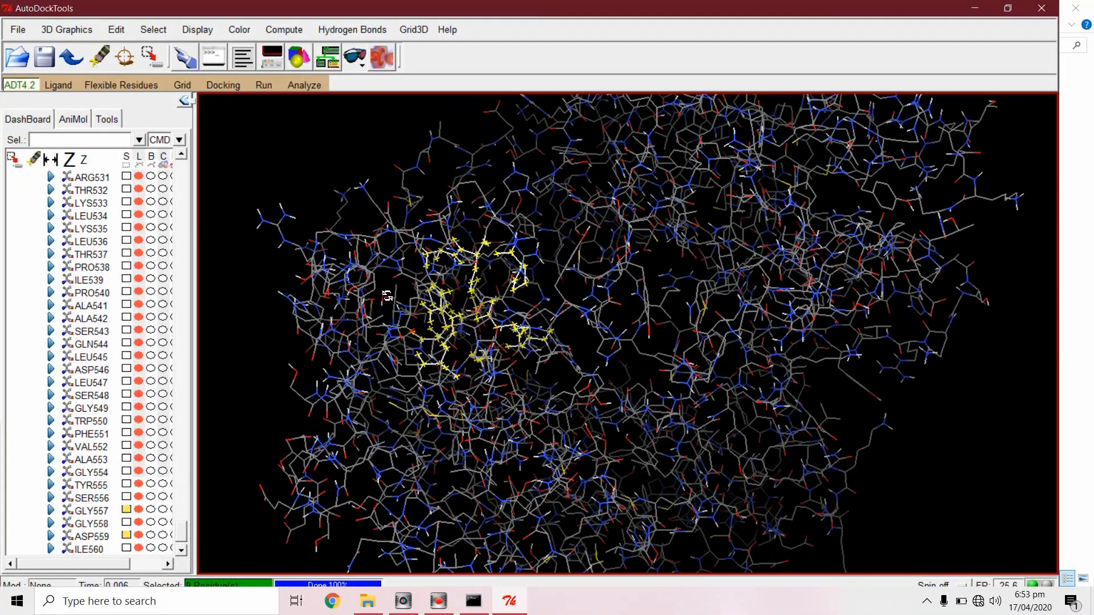
drag(543, 294, 484, 289)
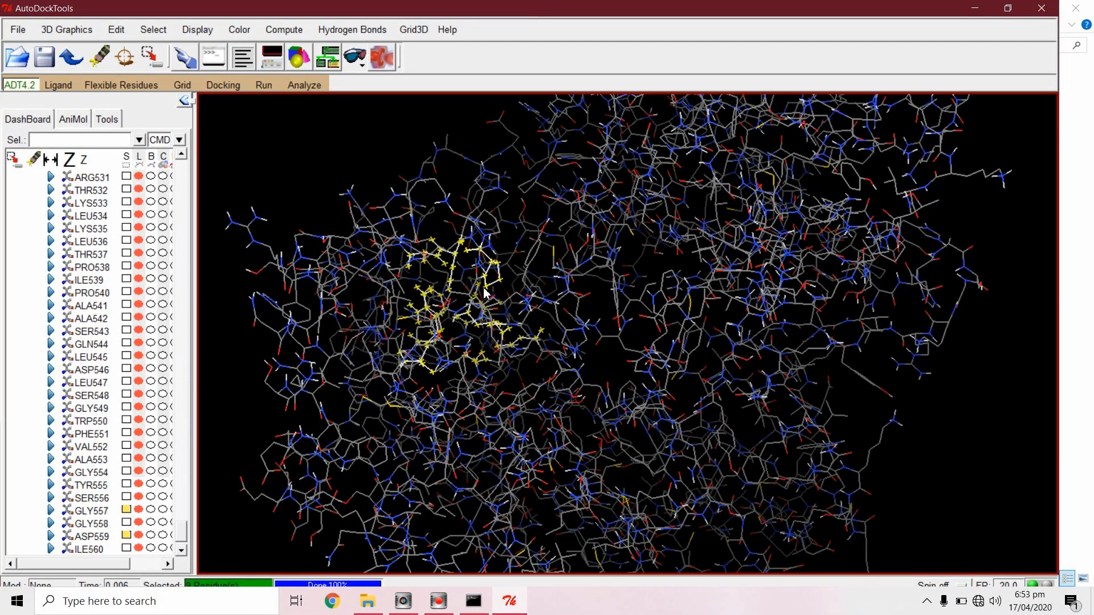
drag(506, 296, 608, 319)
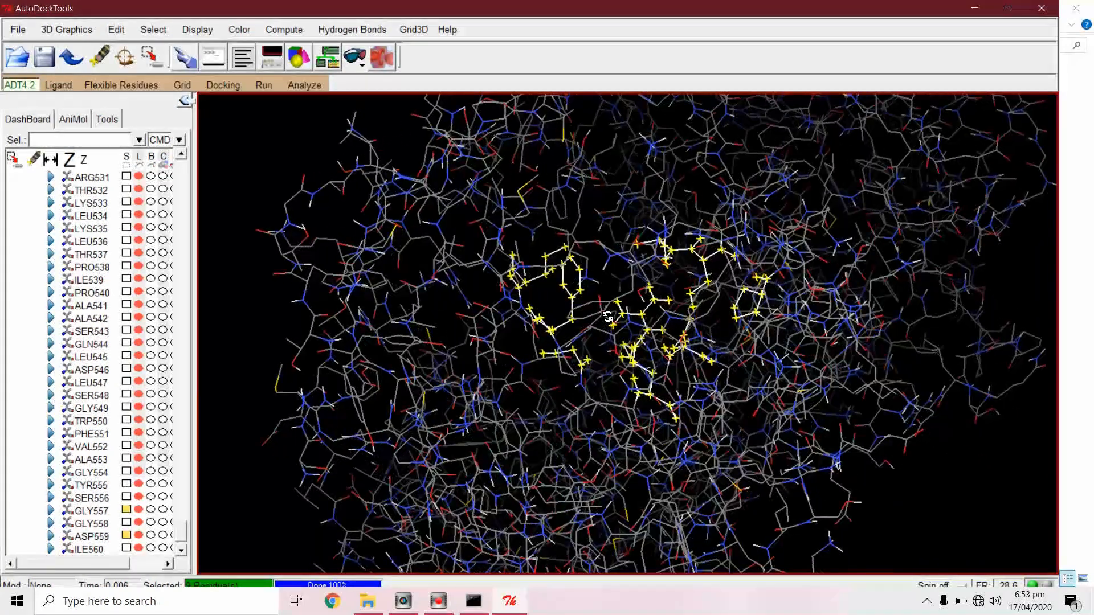
ctrl+scroll(608, 319, down, 5)
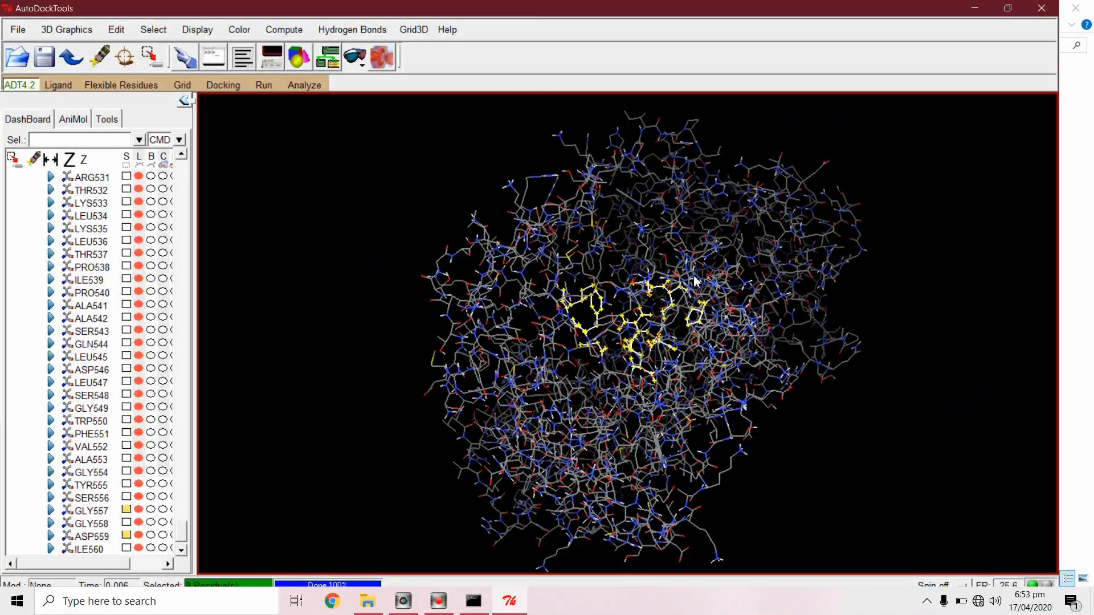
- Open the grid box settings for the protein and set the spacing to 0.536 angstrom
drag(739, 276, 450, 215)
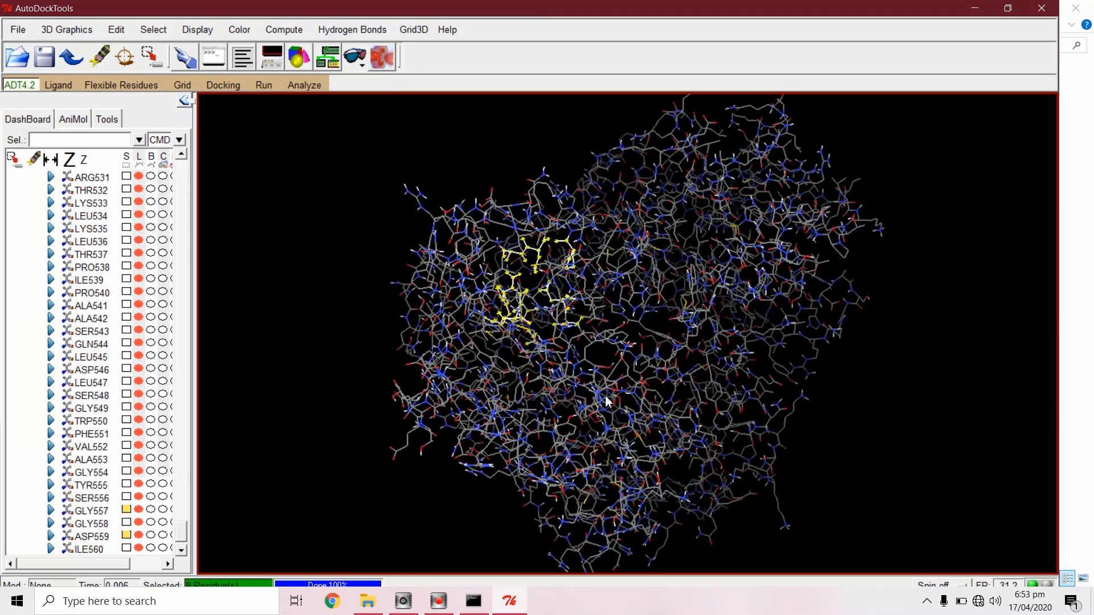
drag(596, 395, 469, 354)
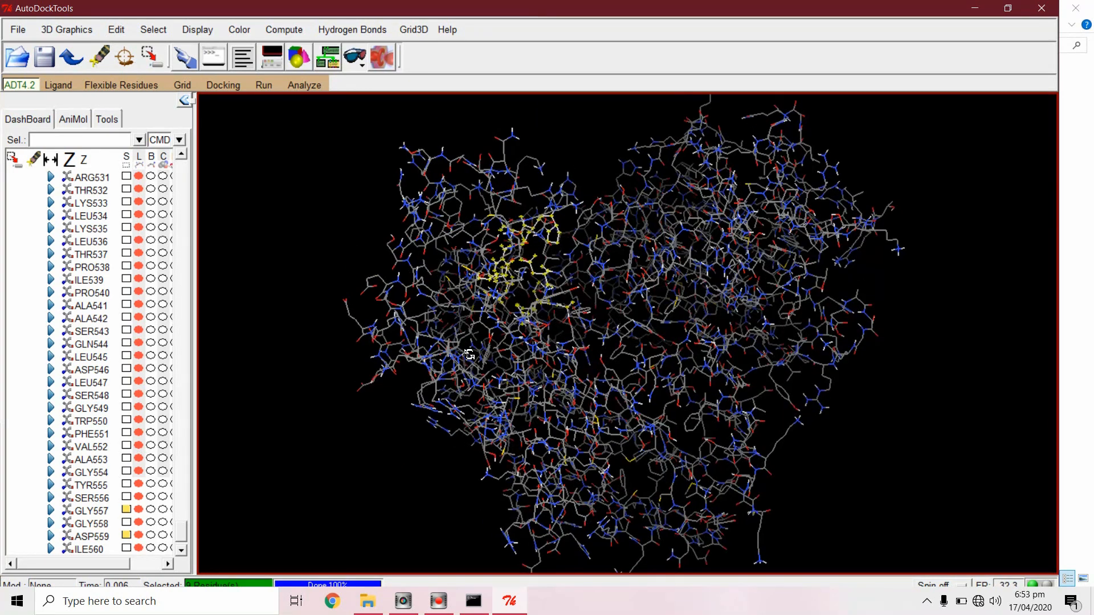
click(182, 85)
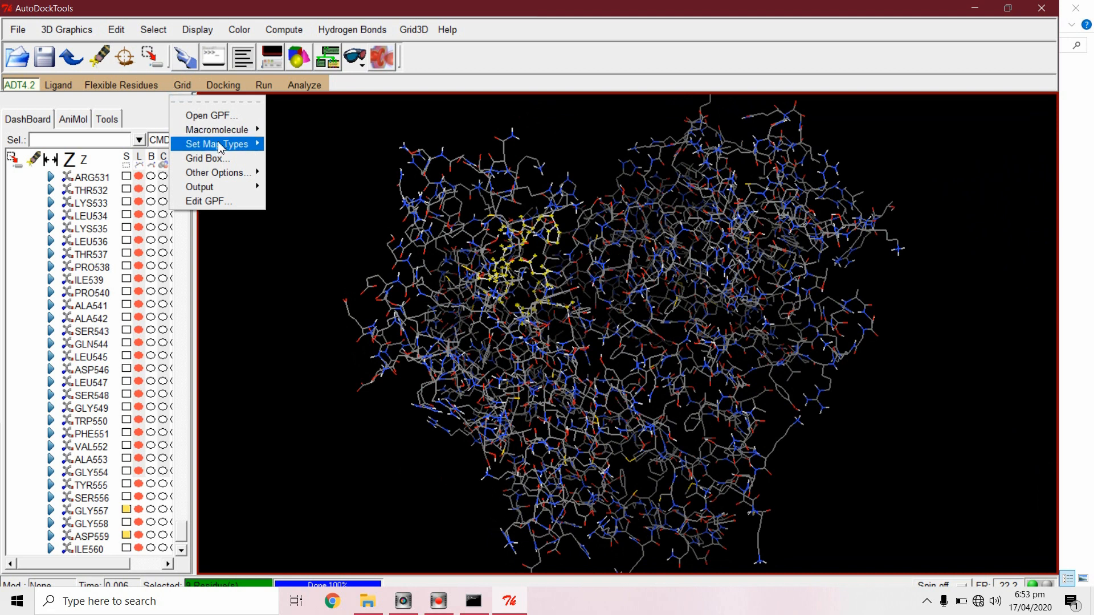
click(228, 159)
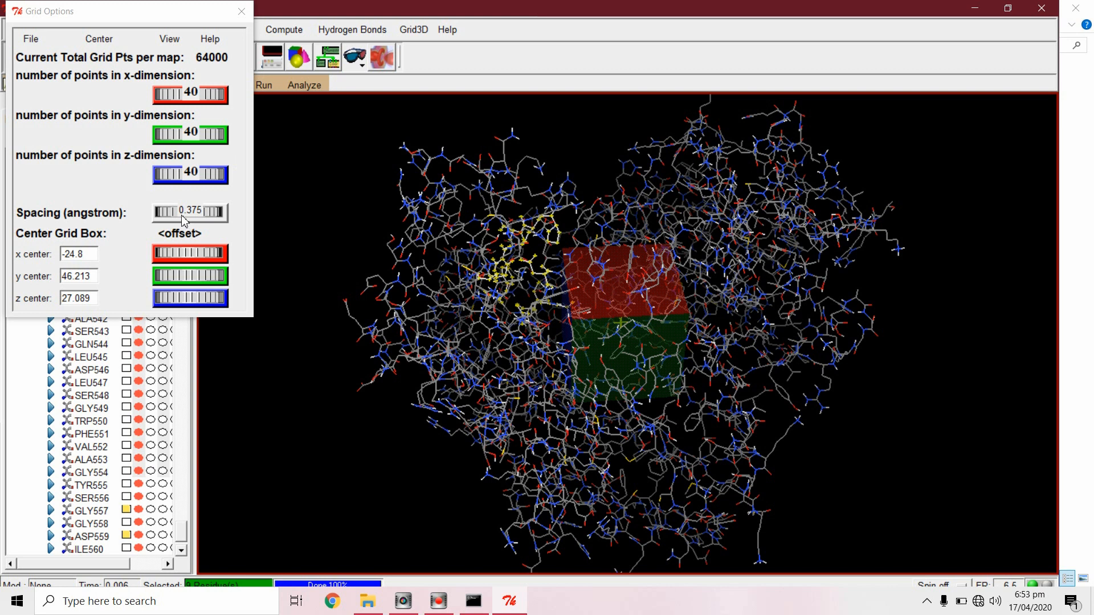
drag(182, 219, 201, 218)
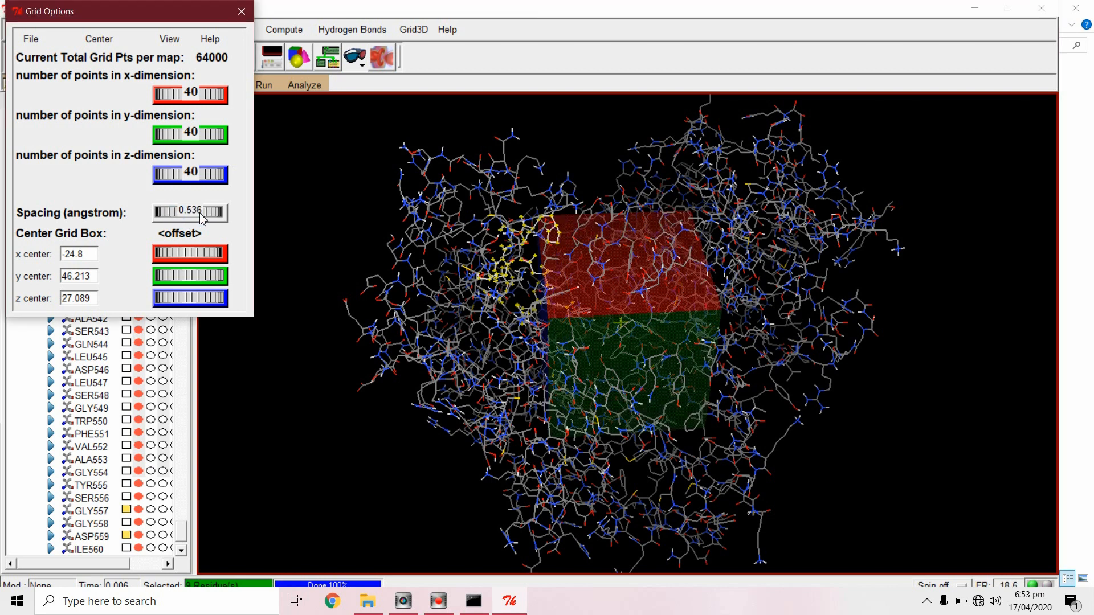
- Shift the grid box over the highlighted binding-site residues, with its center at x -28.148, y 48.641 and z 12.096
click(184, 252)
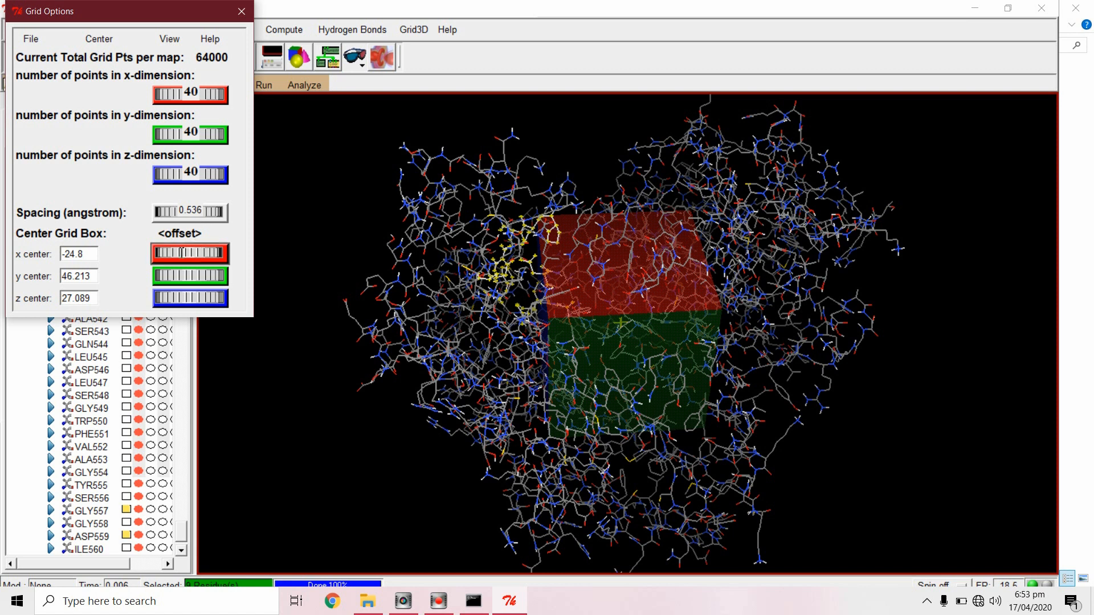
drag(177, 253, 140, 257)
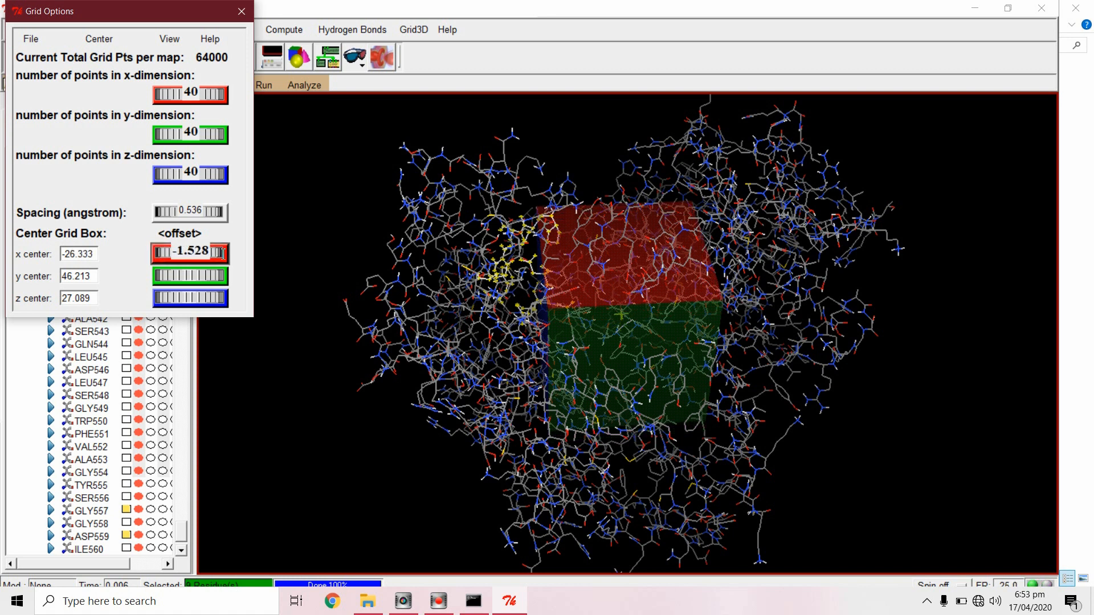
drag(221, 252, 178, 255)
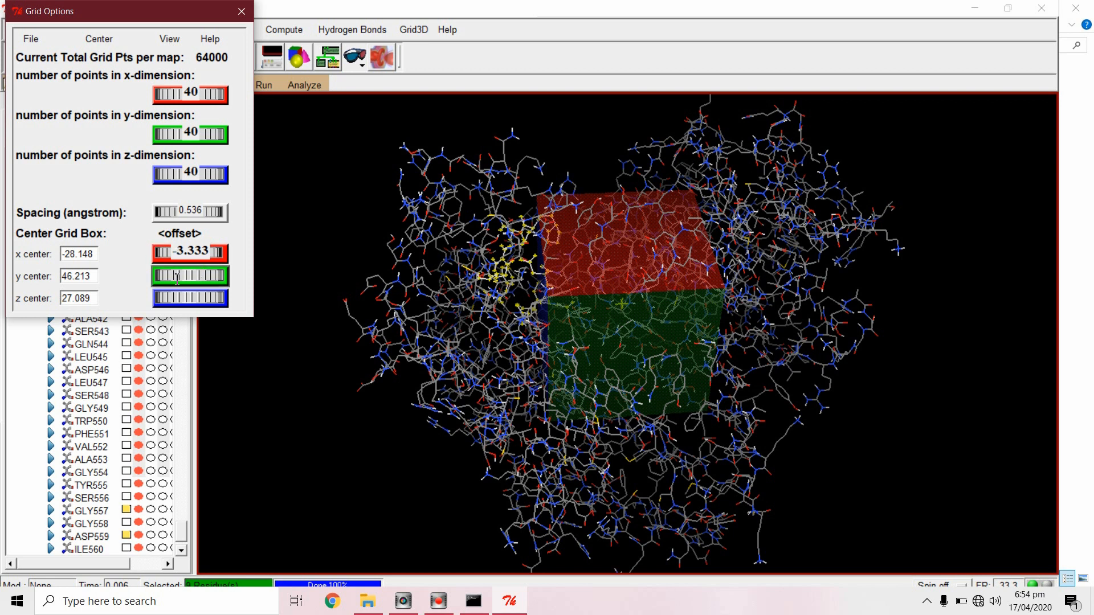
drag(177, 277, 240, 282)
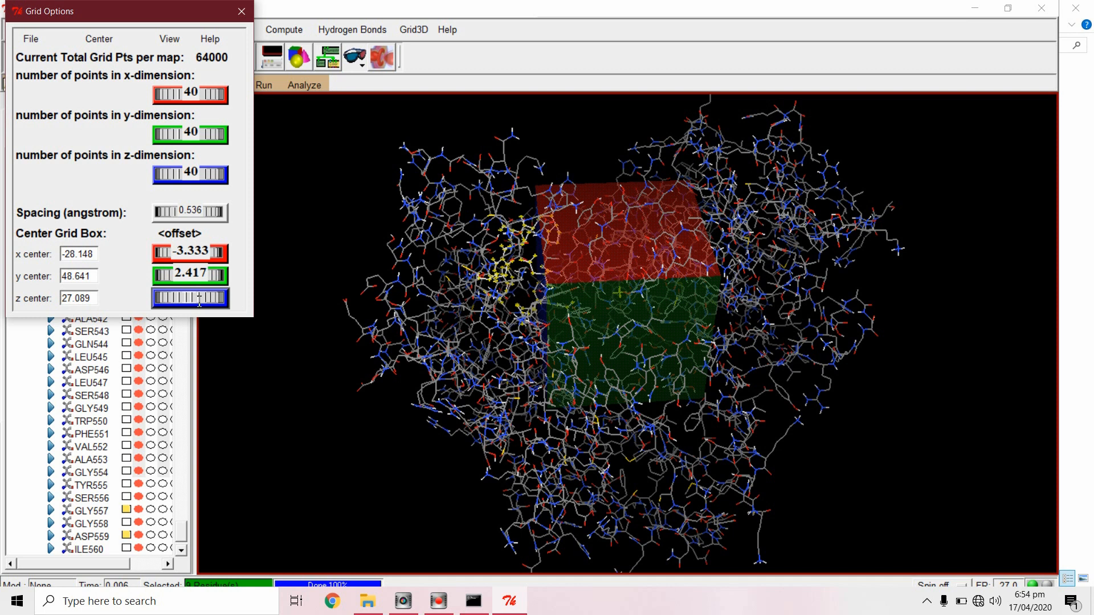
drag(193, 297, 105, 302)
drag(211, 297, 150, 302)
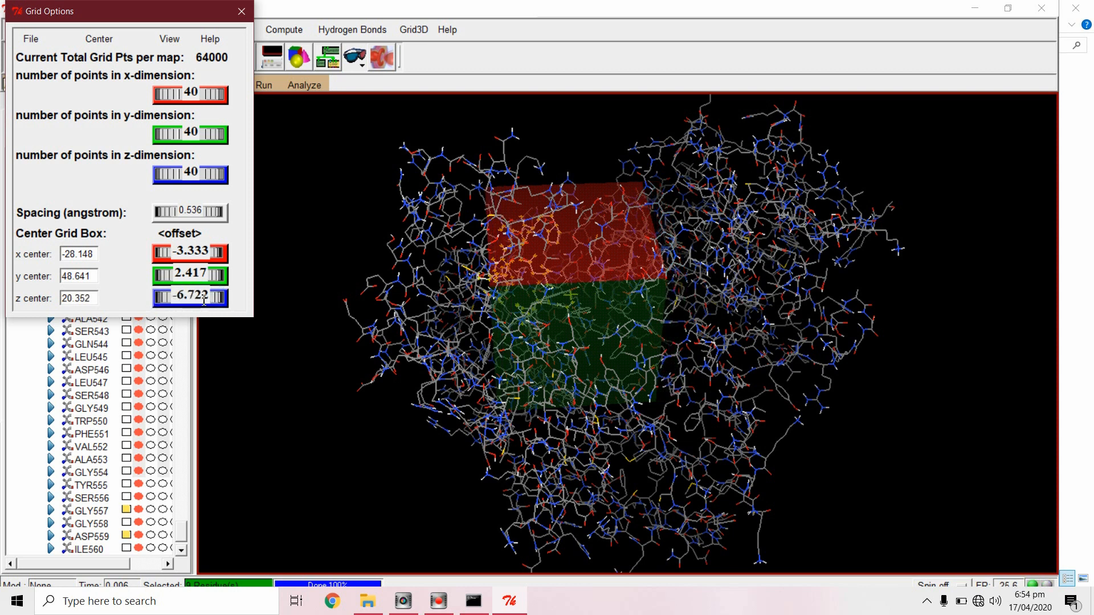
drag(220, 299, 124, 301)
drag(206, 297, 103, 296)
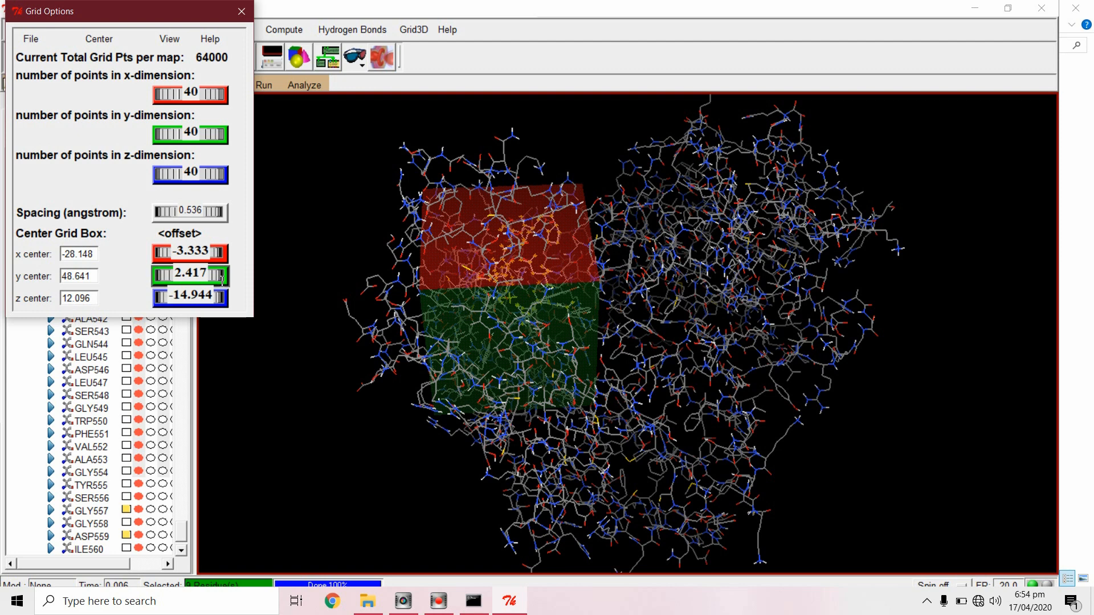
- Examine from several angles whether the grid box encloses all highlighted binding-site residues
click(487, 260)
click(472, 286)
drag(472, 290, 685, 200)
drag(507, 276, 677, 380)
drag(630, 252, 498, 321)
drag(614, 269, 554, 225)
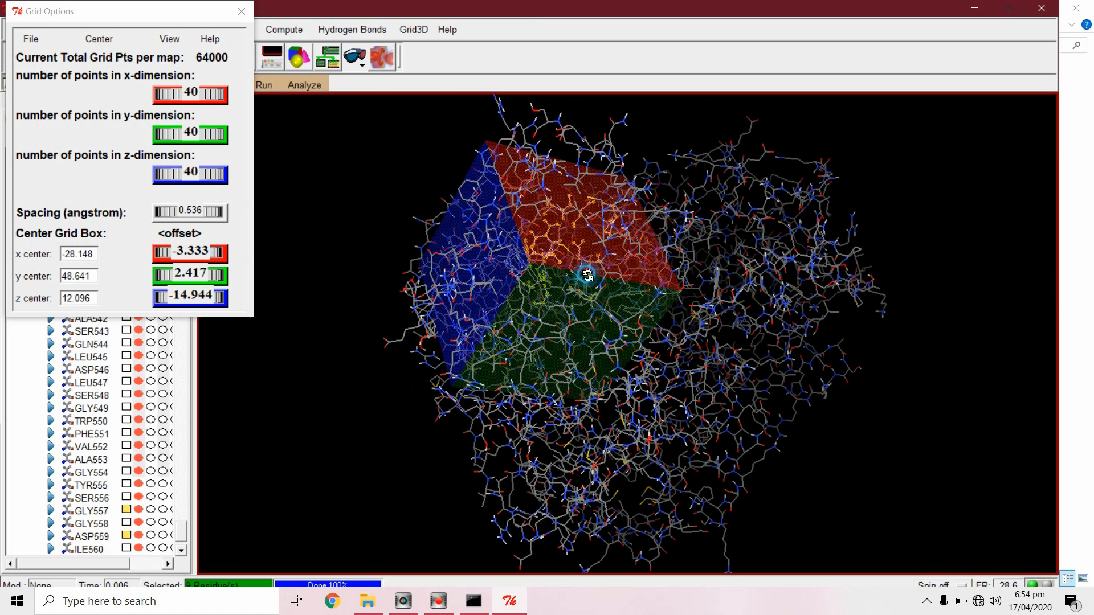
drag(587, 276, 616, 199)
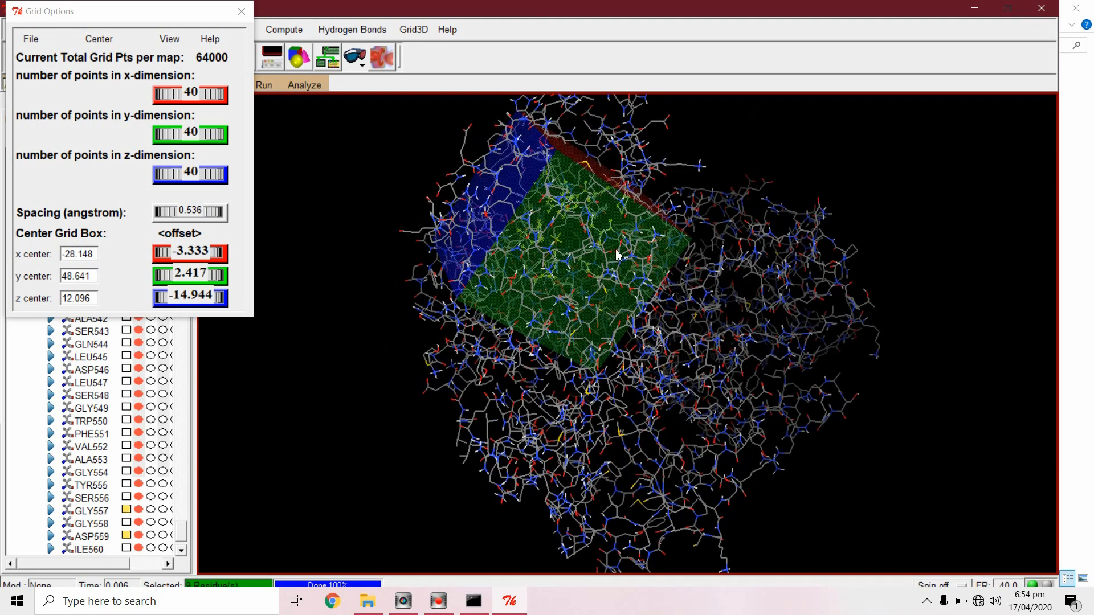
drag(616, 250, 708, 298)
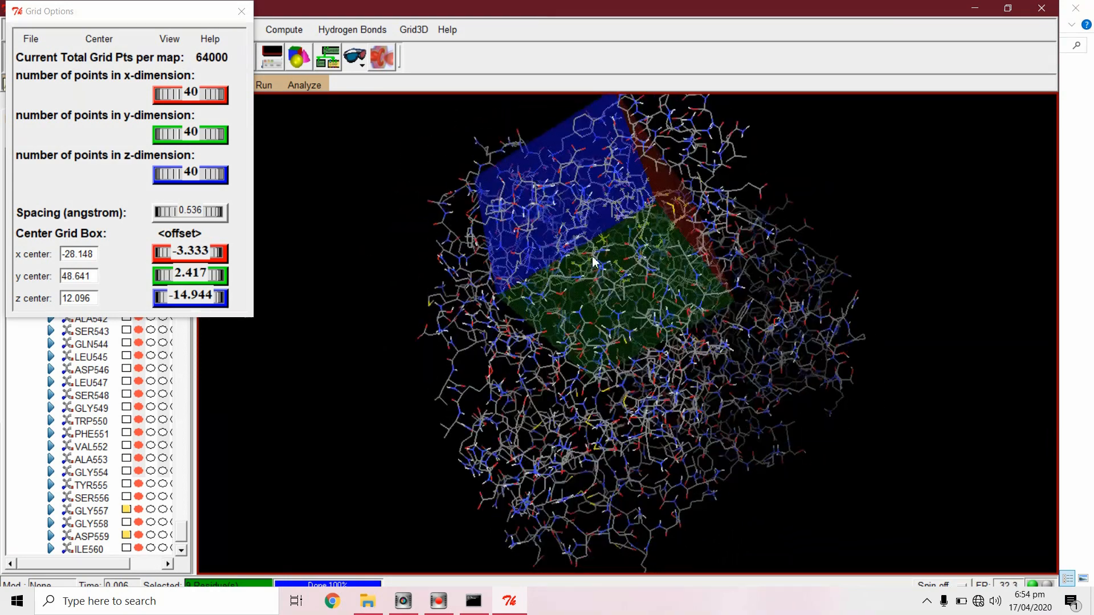
drag(553, 222, 479, 252)
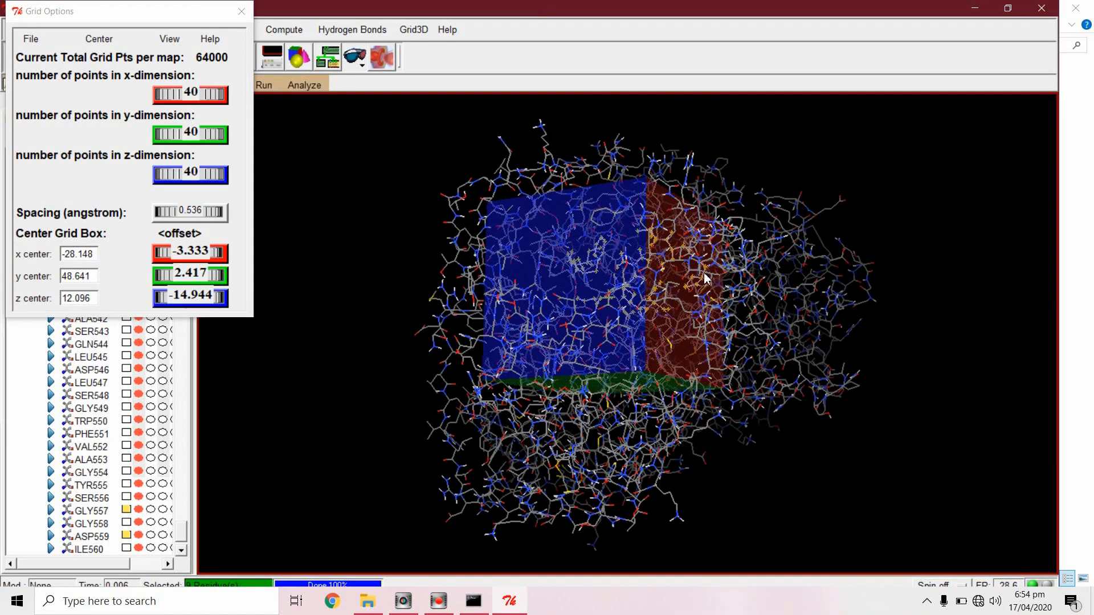
drag(594, 283, 482, 211)
- Output the grid dimensions to a file named grid in the site docking folder
click(31, 40)
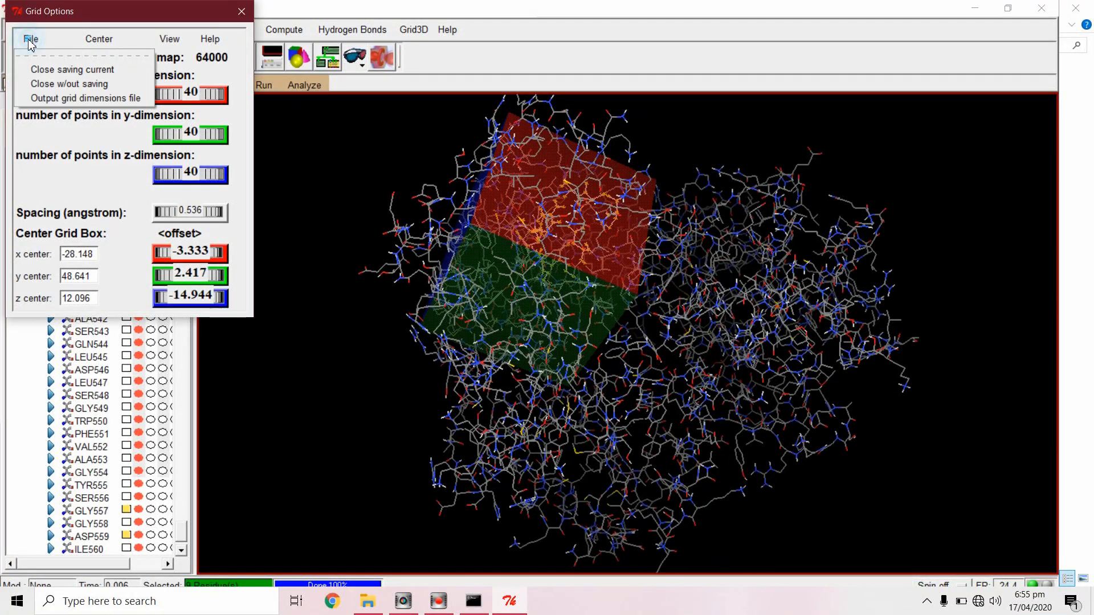
click(110, 102)
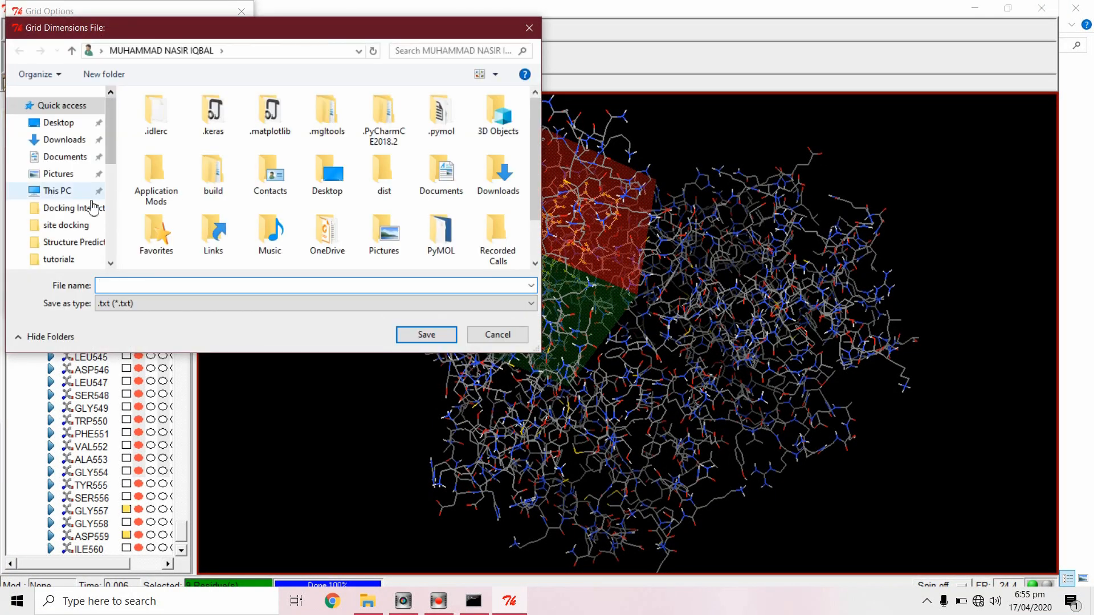
click(74, 226)
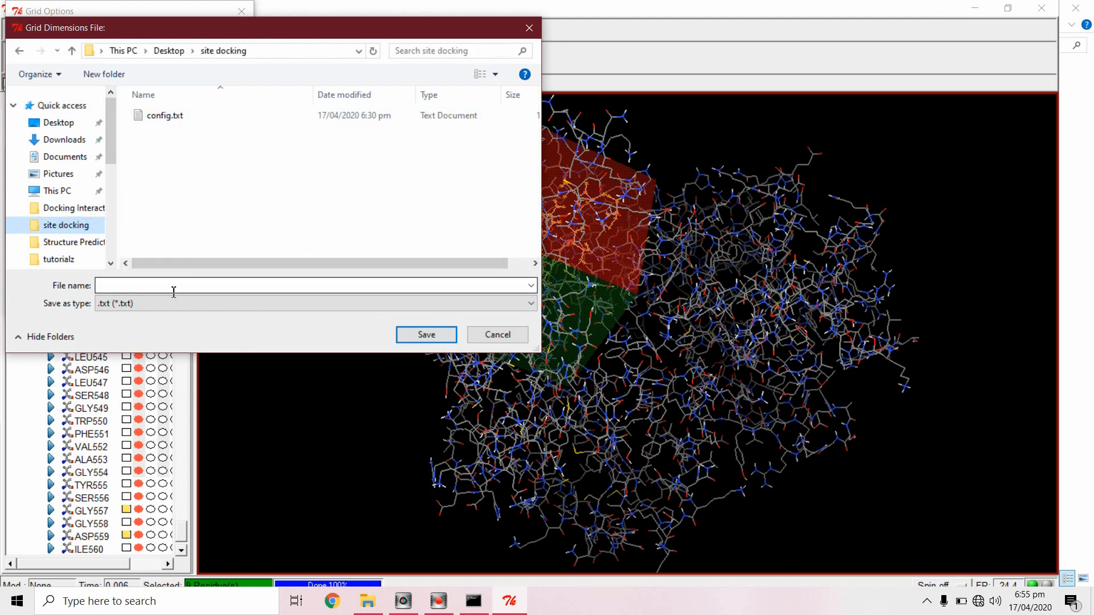
click(173, 291)
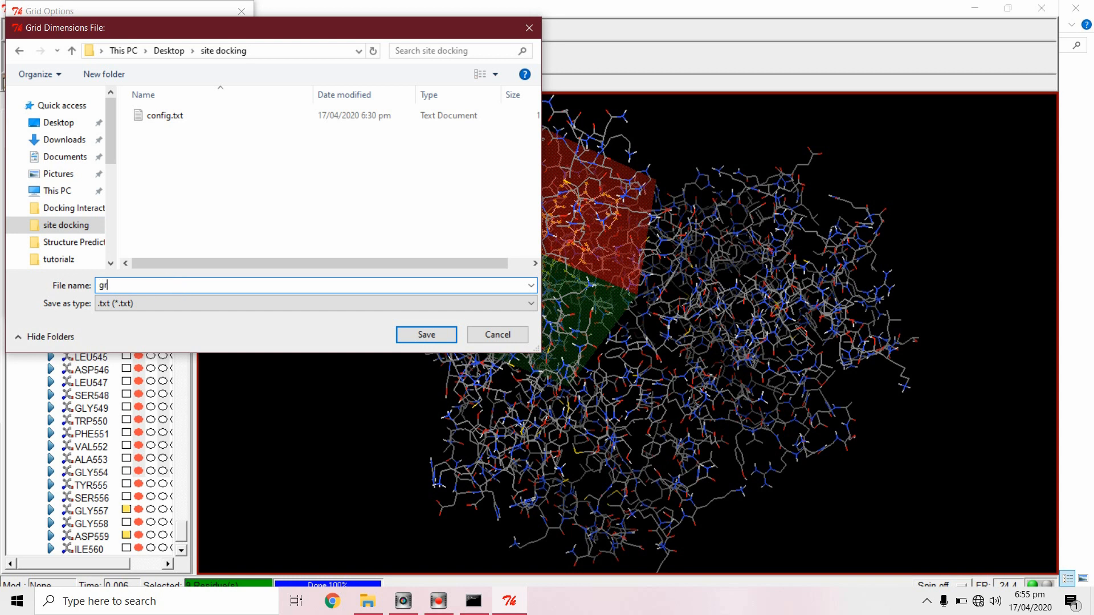
text(grid)
key(Return)
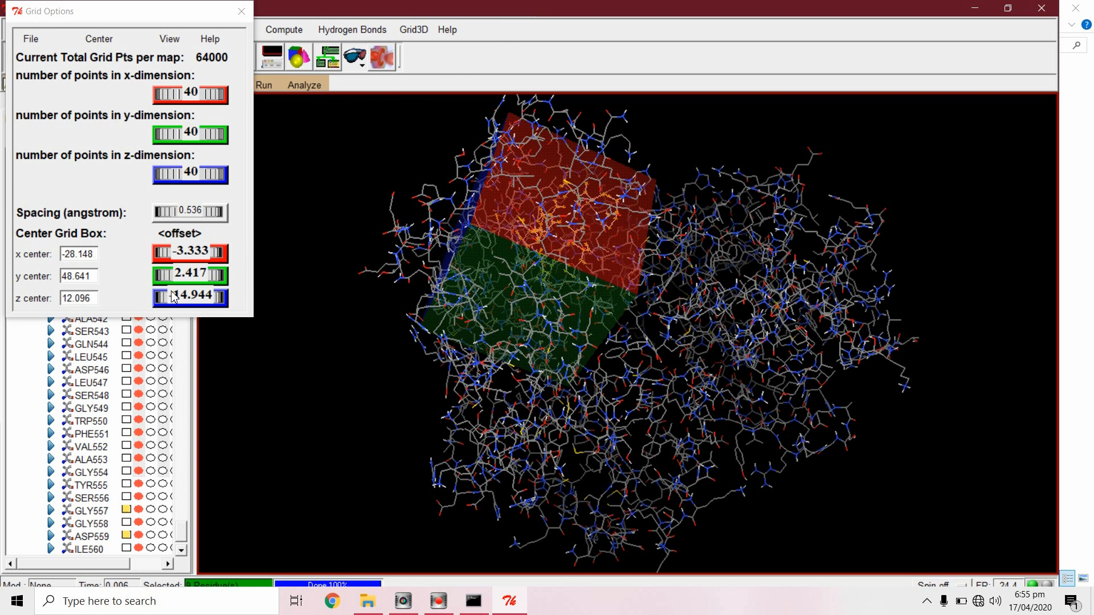
- Close the grid options while saving the current settings, and exit AutoDockTools
click(31, 40)
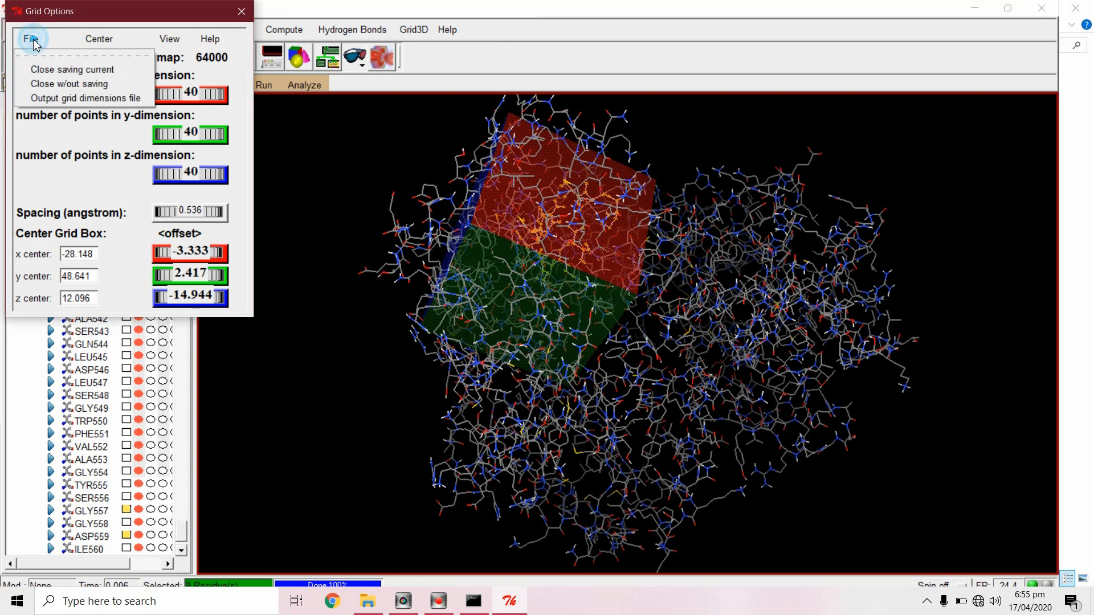
click(77, 69)
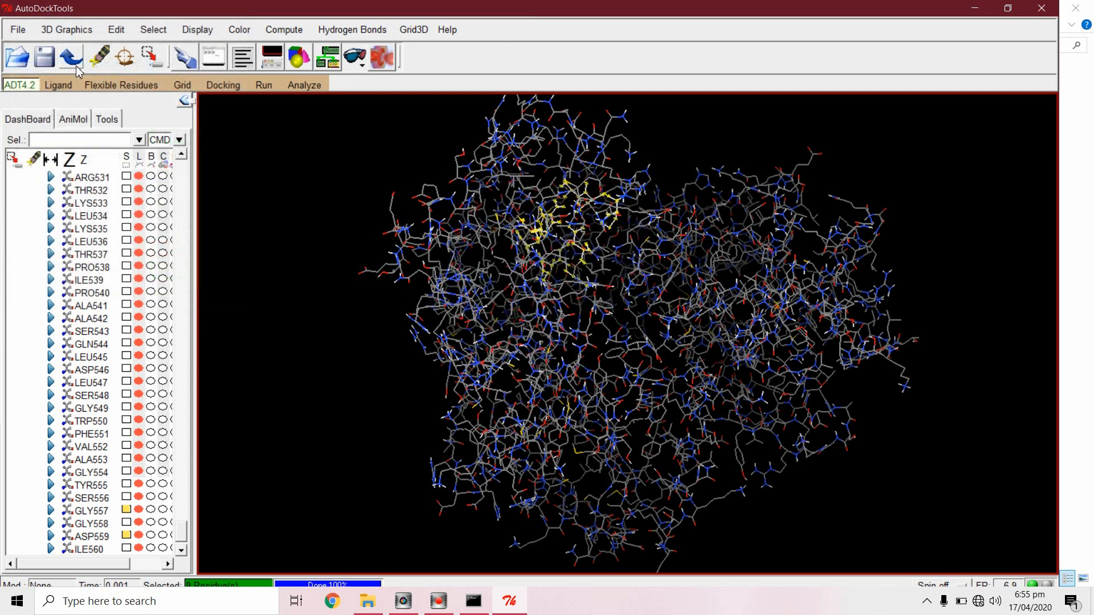
click(19, 30)
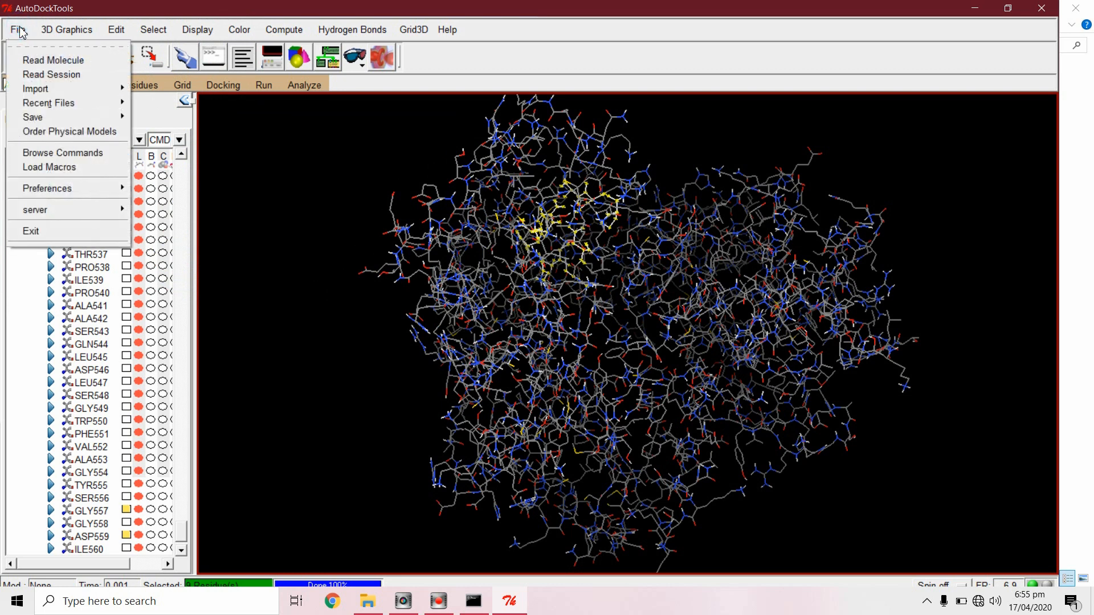
click(35, 231)
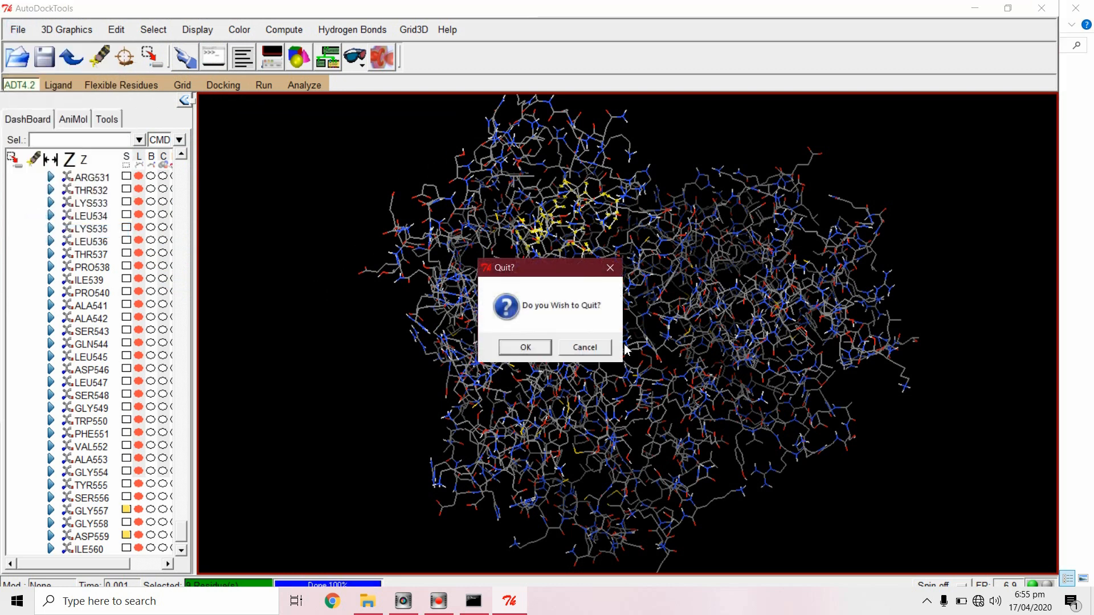
click(530, 348)
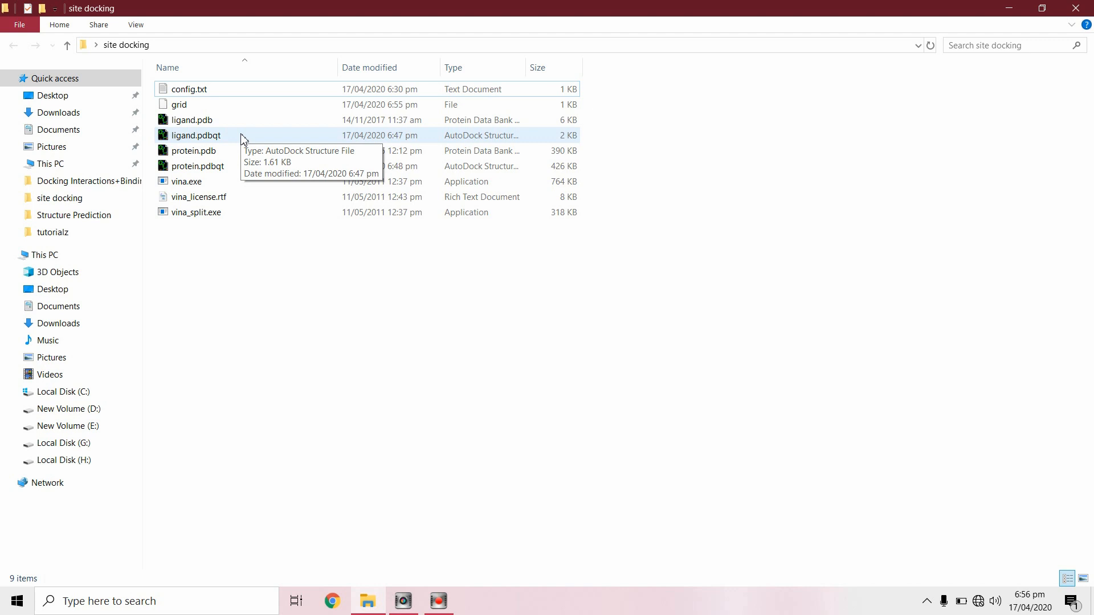
- Switch to a new Command Prompt window and move it clear of the site docking folder's path
click(90, 598)
text(cmd)
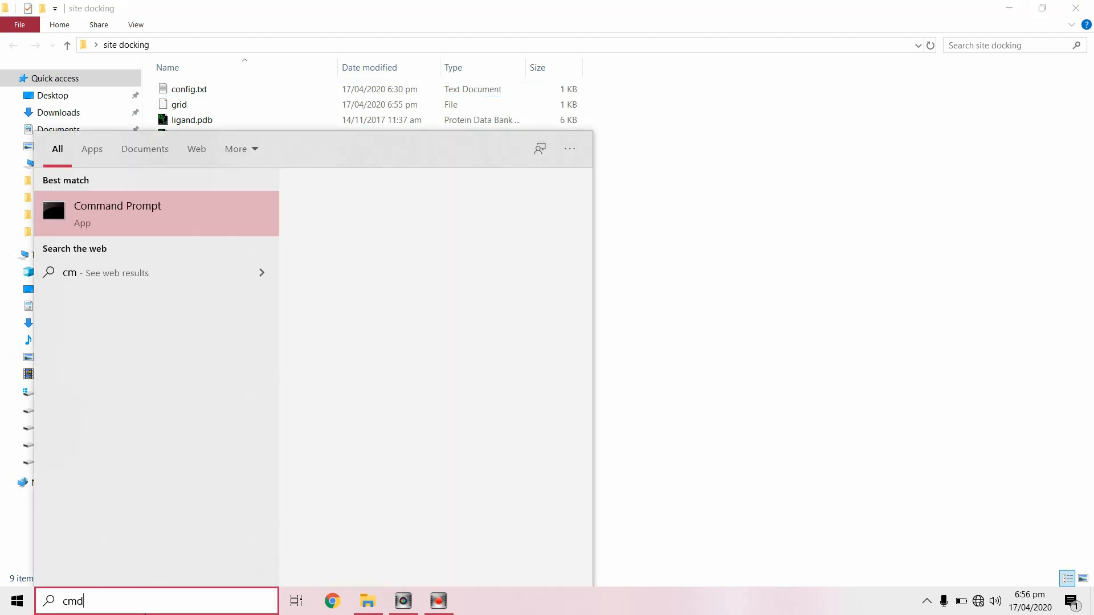
key(Return)
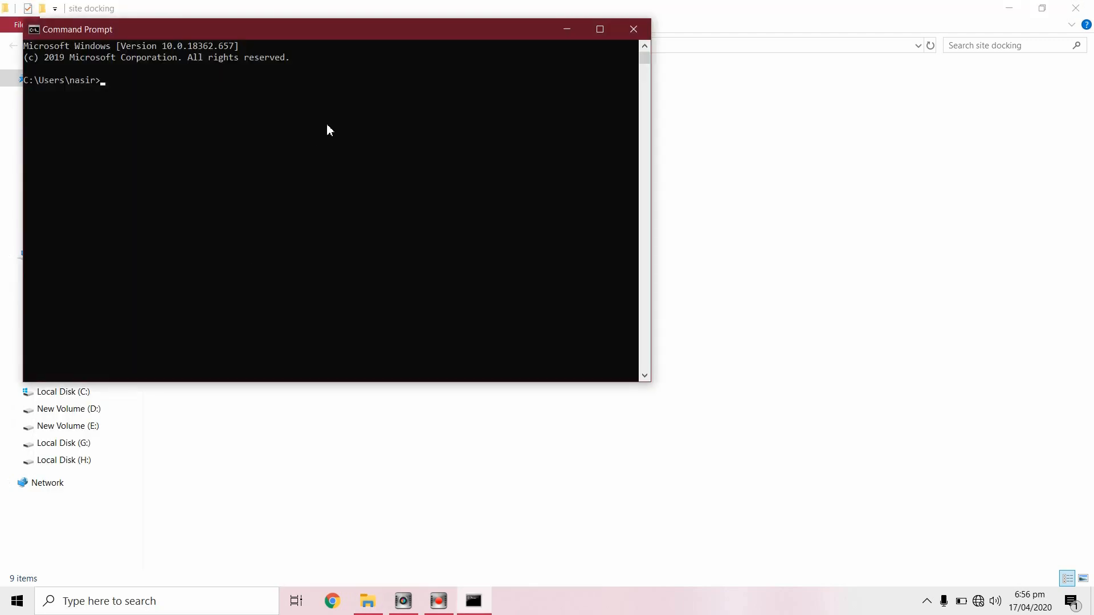
drag(346, 29, 413, 91)
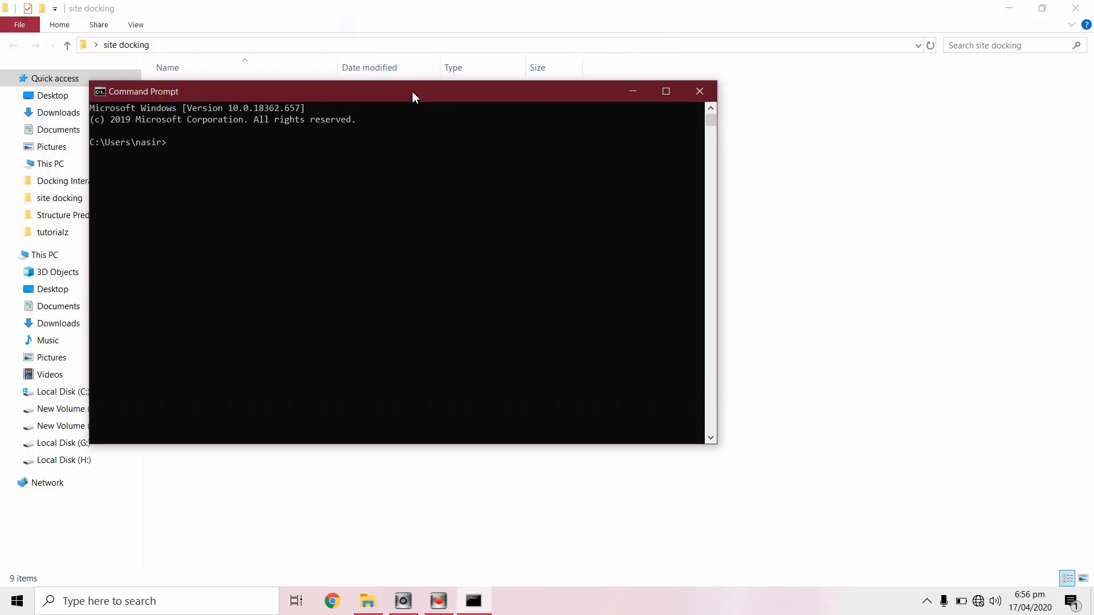
- Change the Command Prompt's working directory to the site docking folder on the desktop using its copied path
click(396, 40)
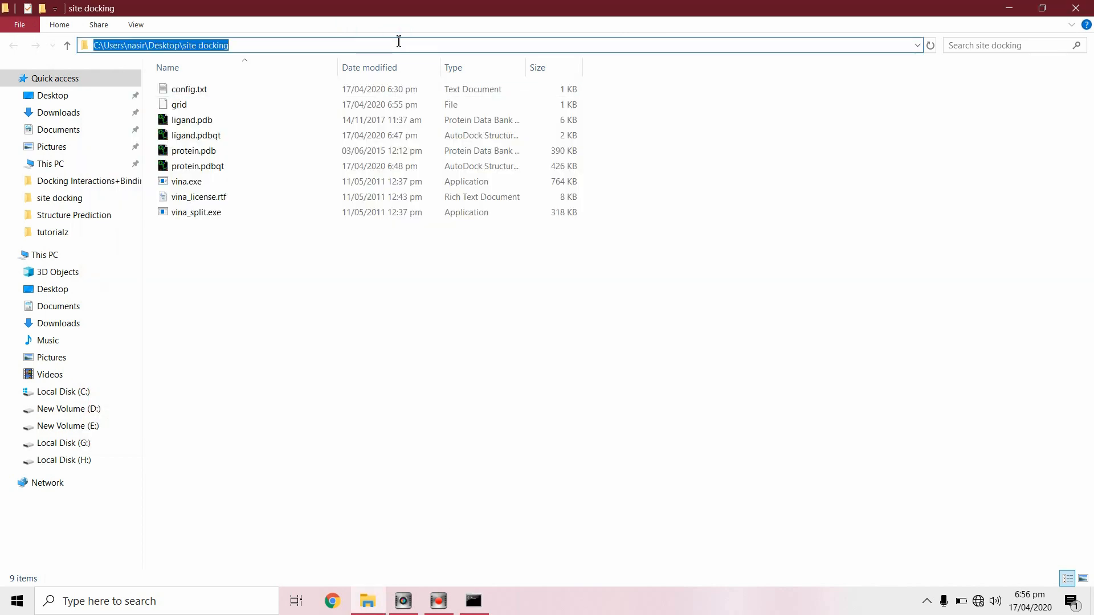
click(473, 601)
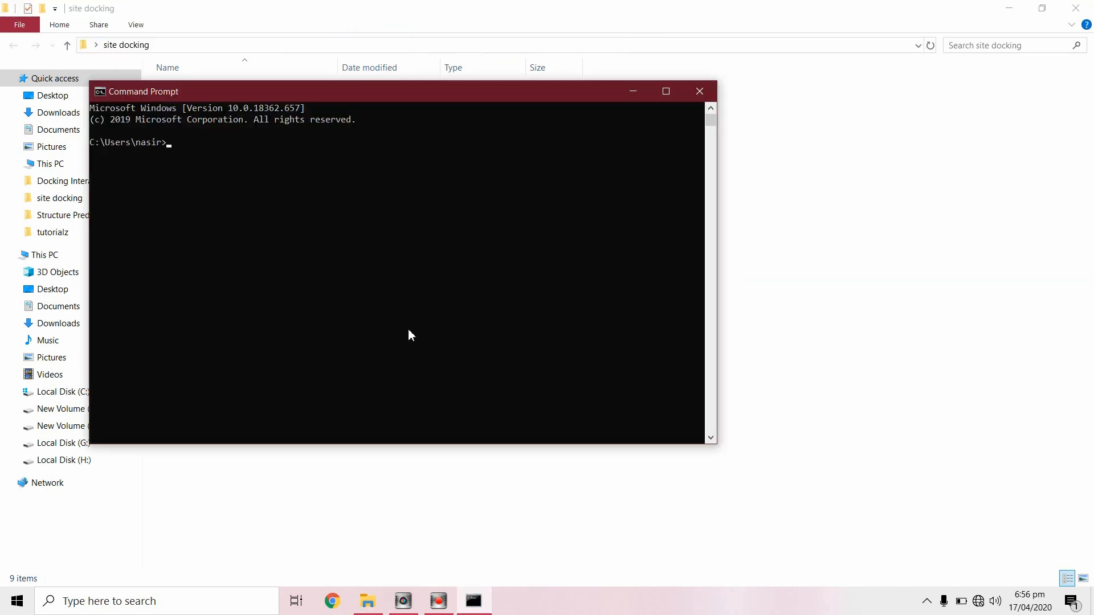
text(cd)
text(C:\Users\nasir\Desktop\site docking)
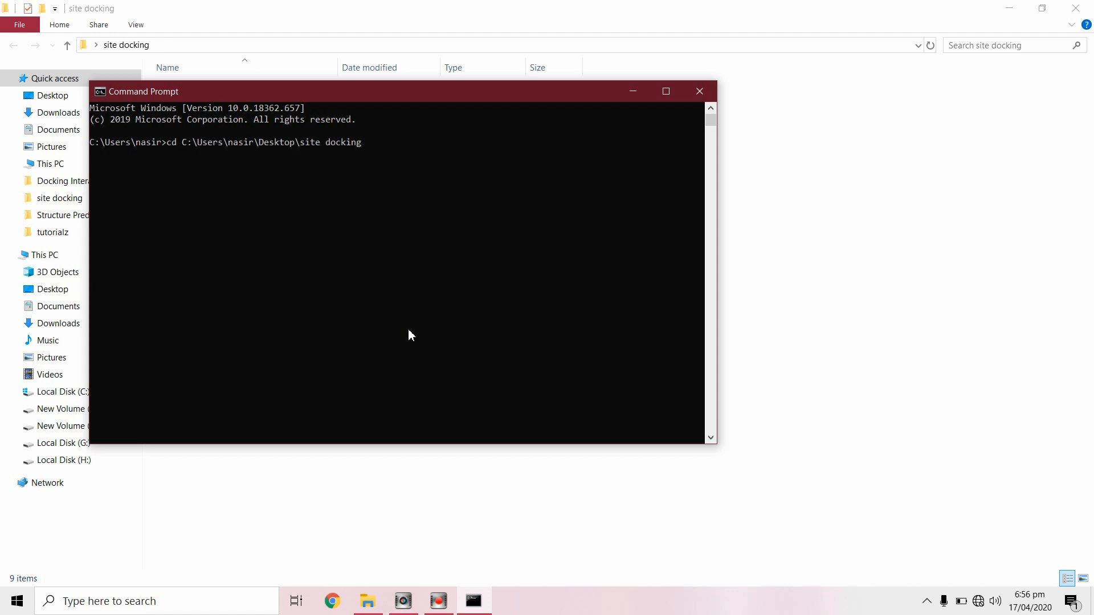
key(Return)
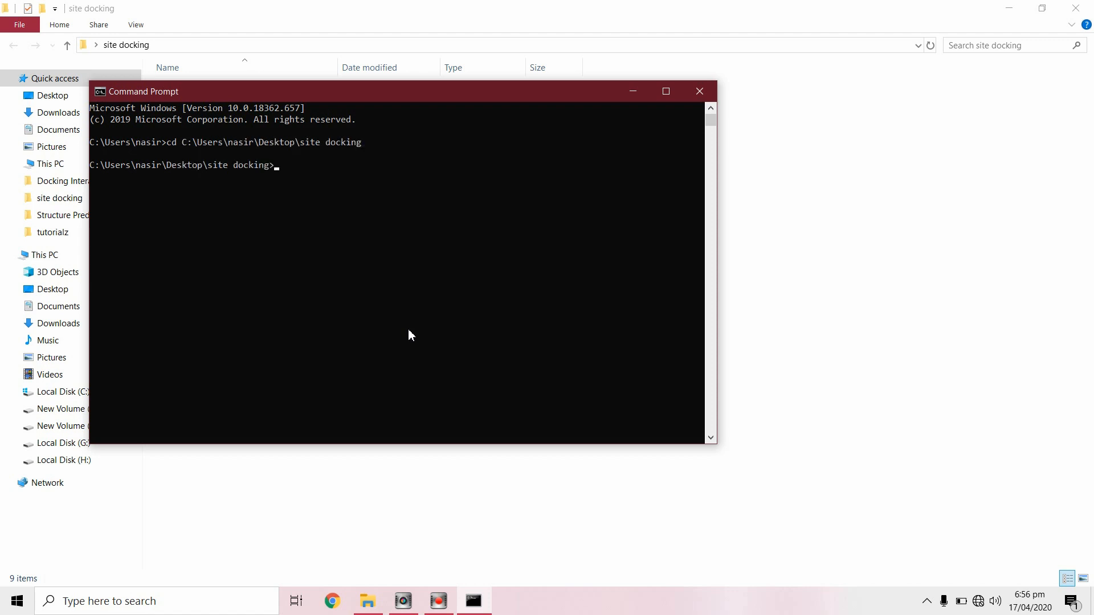
- Open config.txt and the grid file from the site docking folder in separate Notepad windows
click(627, 93)
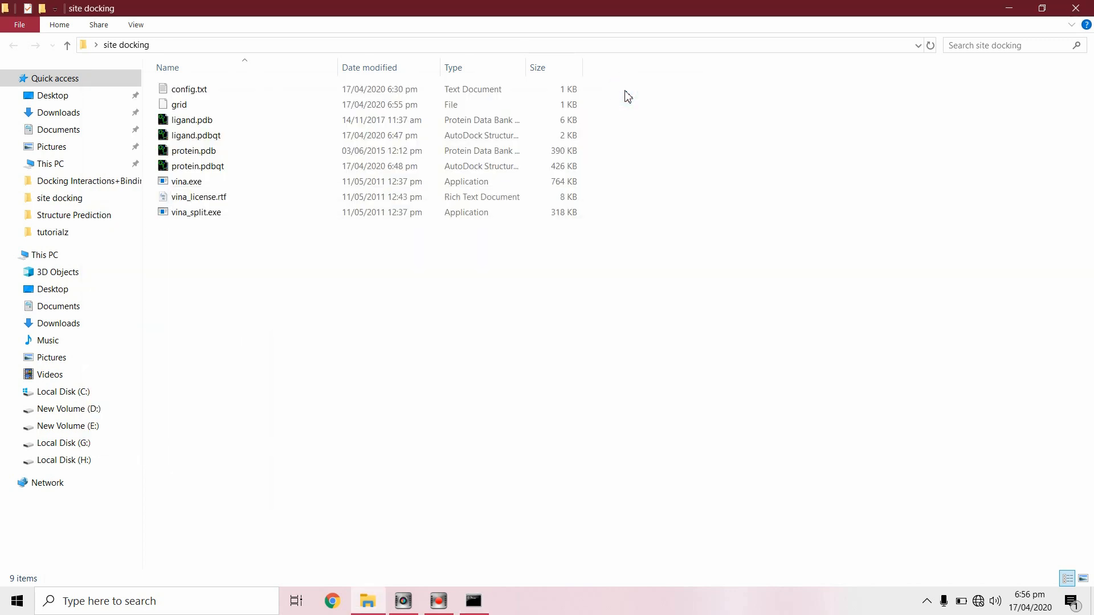
double_click(314, 91)
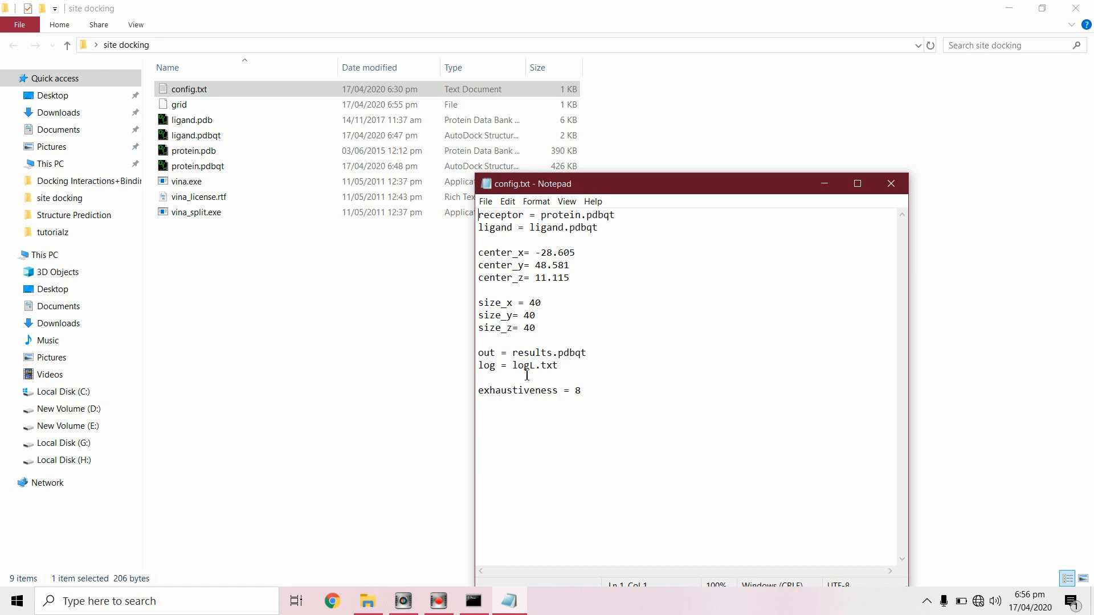
click(591, 393)
click(239, 106)
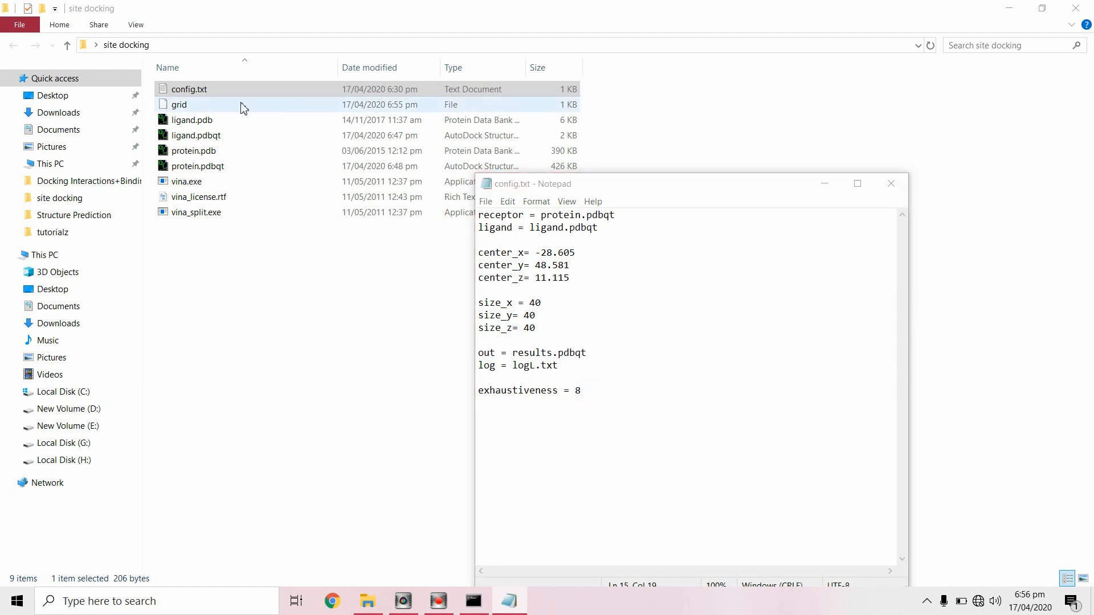
click(510, 602)
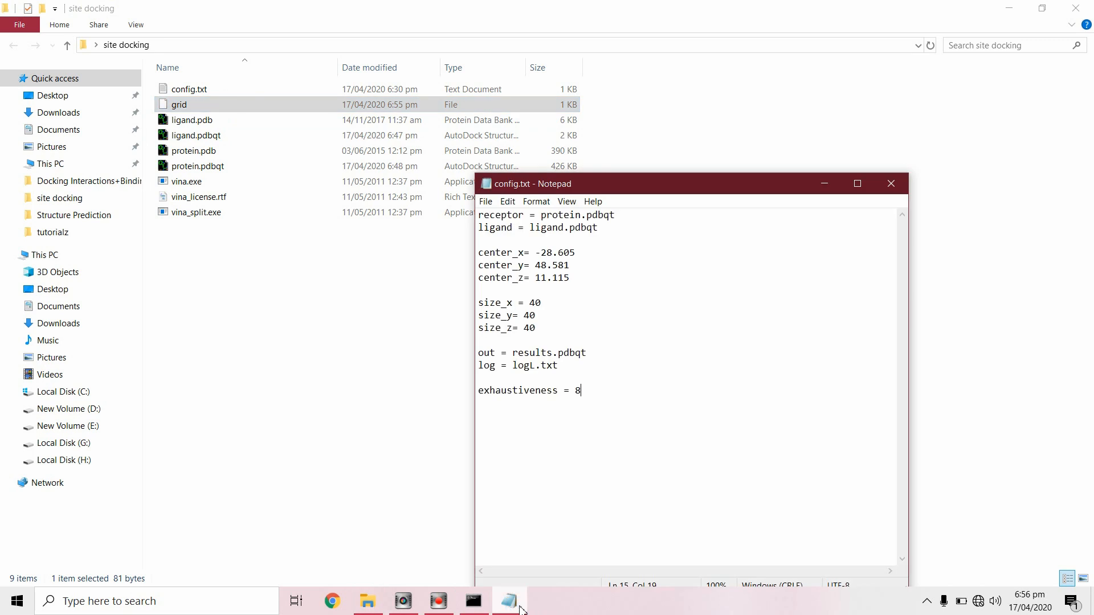
right_click(223, 104)
click(245, 109)
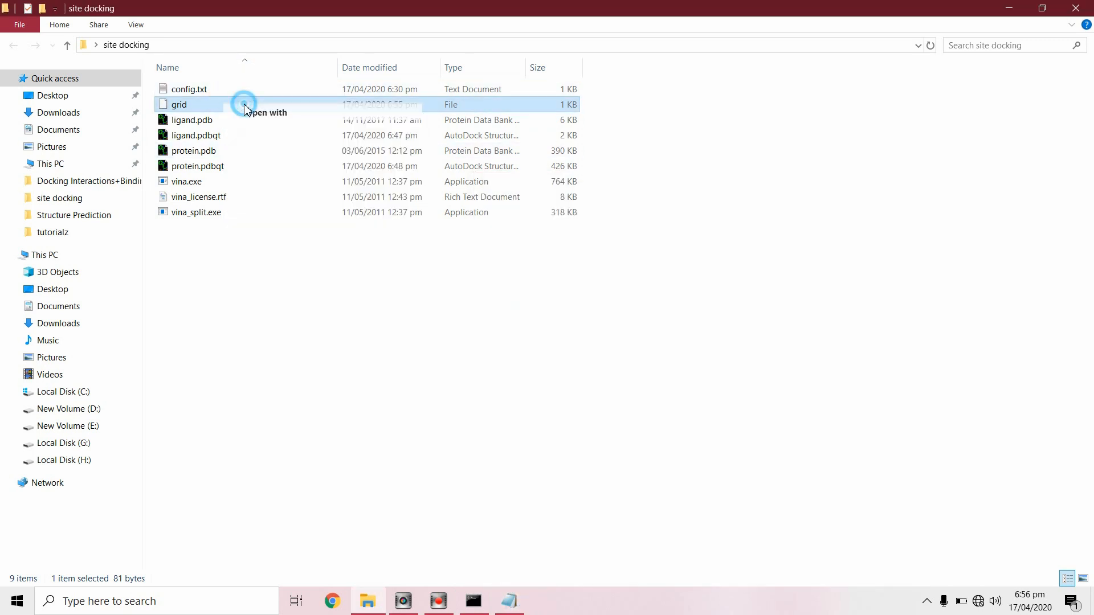
double_click(534, 361)
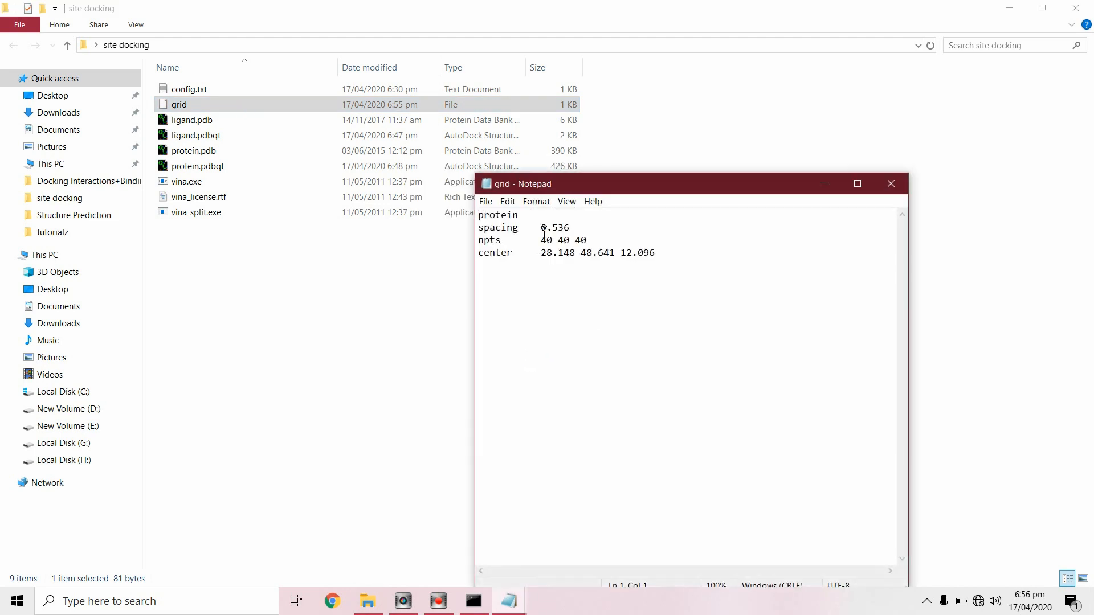
- Copy the center coordinates from the grid file into config.txt and set center_x to -28.148
drag(542, 254, 672, 257)
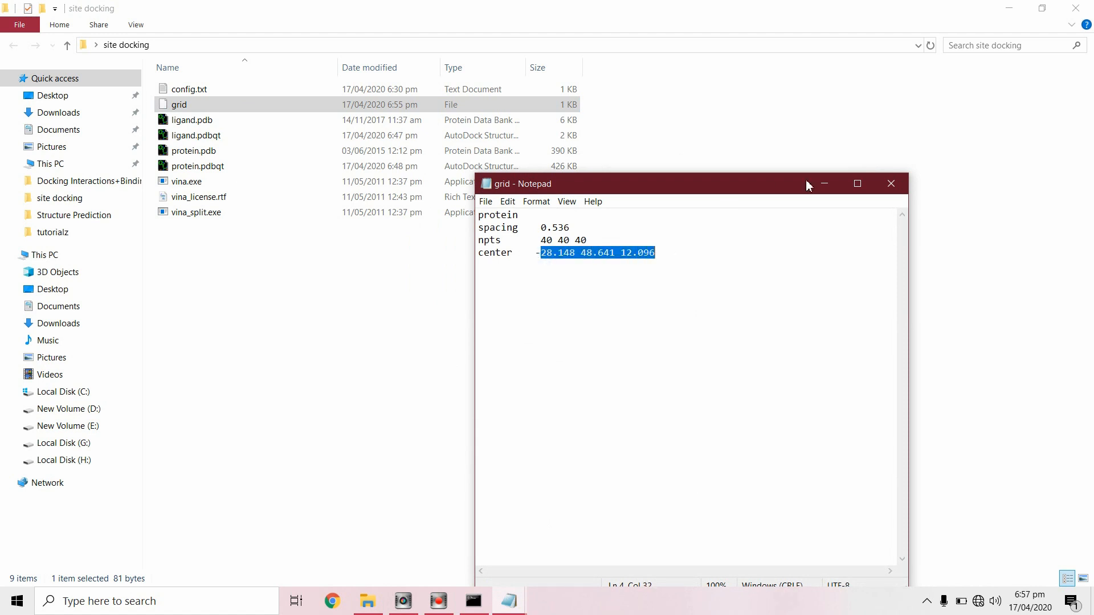
click(824, 183)
click(511, 602)
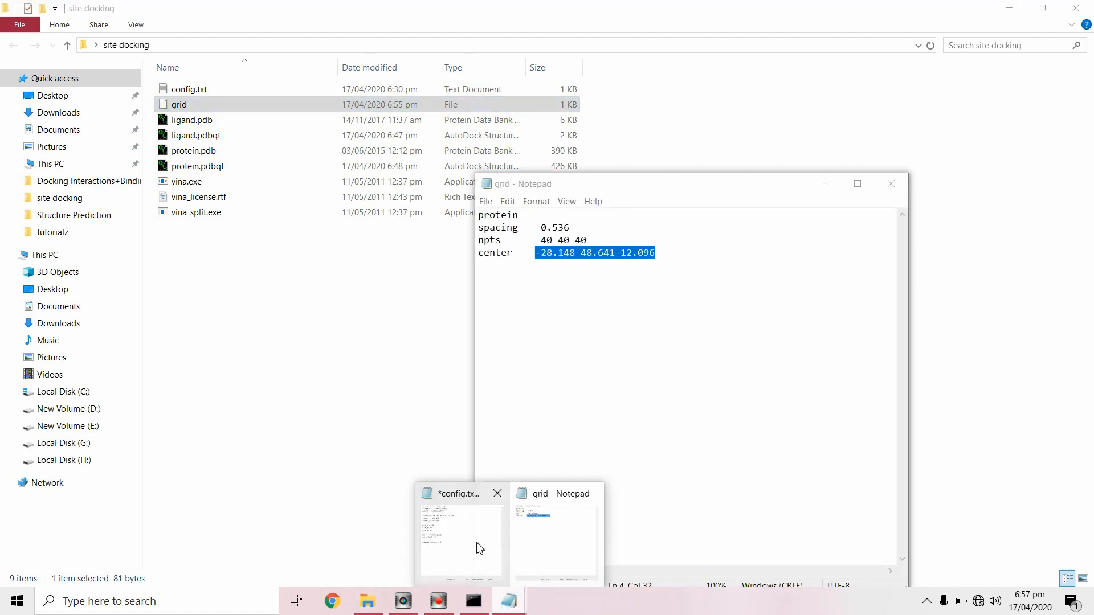
click(476, 548)
drag(536, 252, 653, 254)
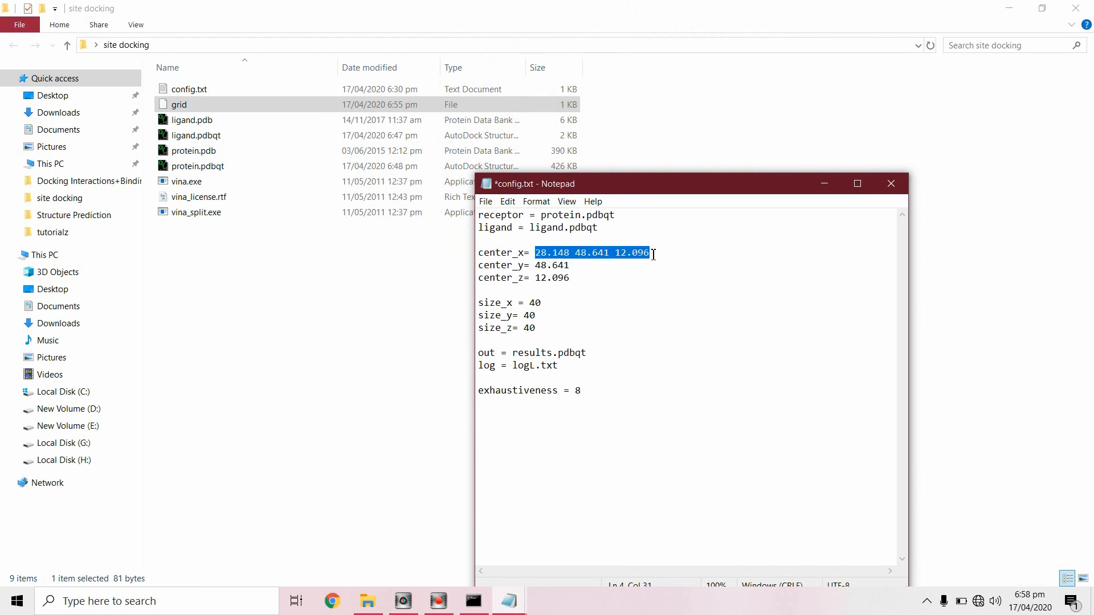
text(-28.148 48.641 12.096)
click(581, 254)
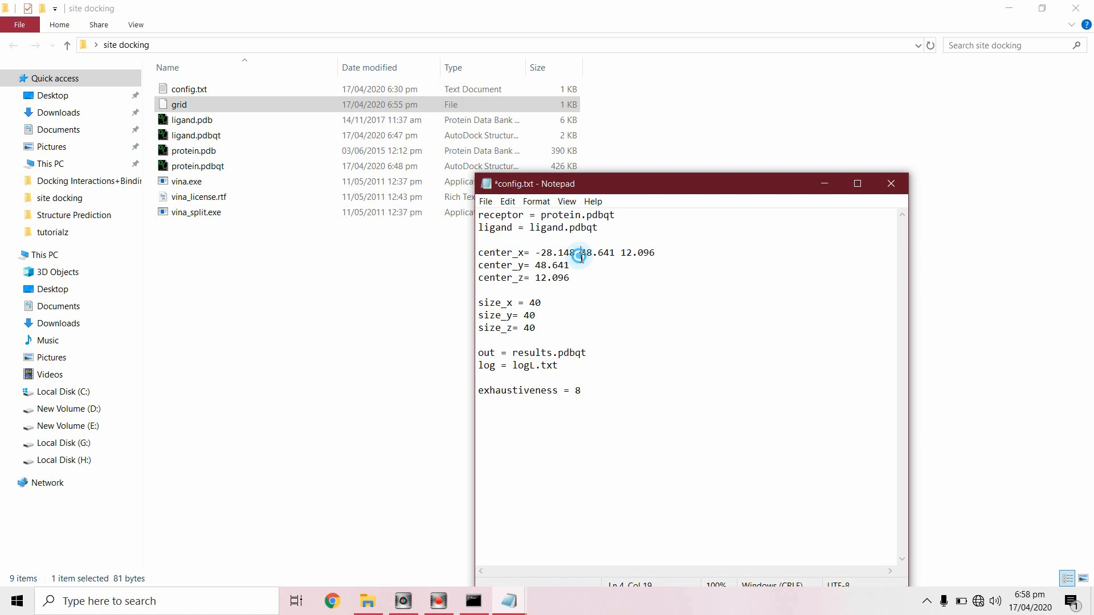
drag(580, 254, 656, 252)
key(ctrl+c)
key(BackSpace)
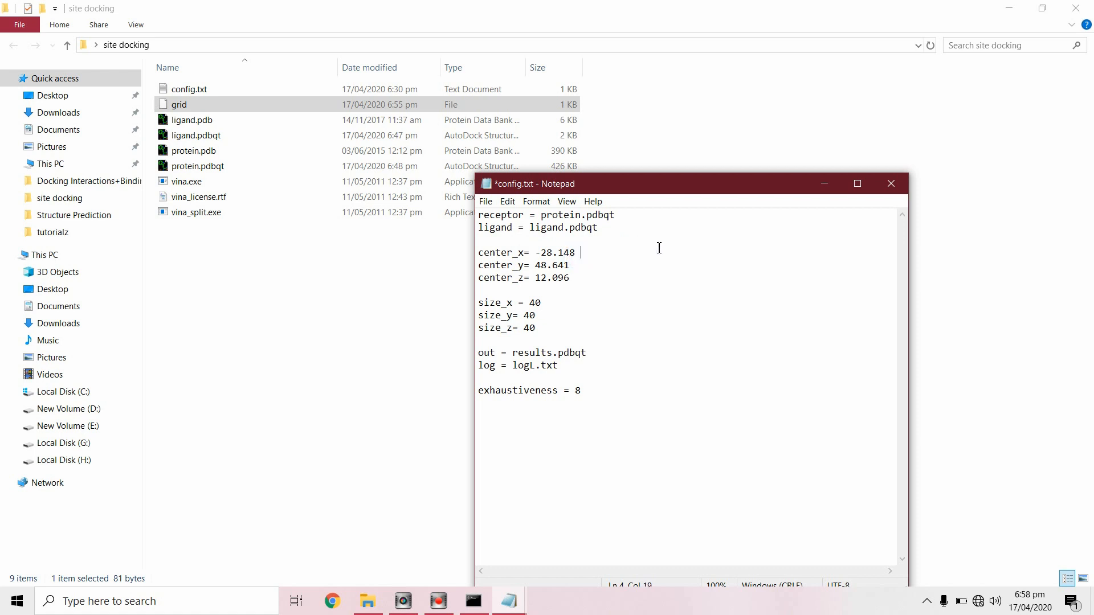
- Set center_y to 48.641 and center_z to 12.096 in config.txt, save it, and close both Notepad files
drag(535, 266, 576, 268)
key(ctrl+v)
drag(576, 266, 624, 265)
key(ctrl+x)
drag(534, 278, 591, 277)
key(ctrl+v)
key(ctrl+s)
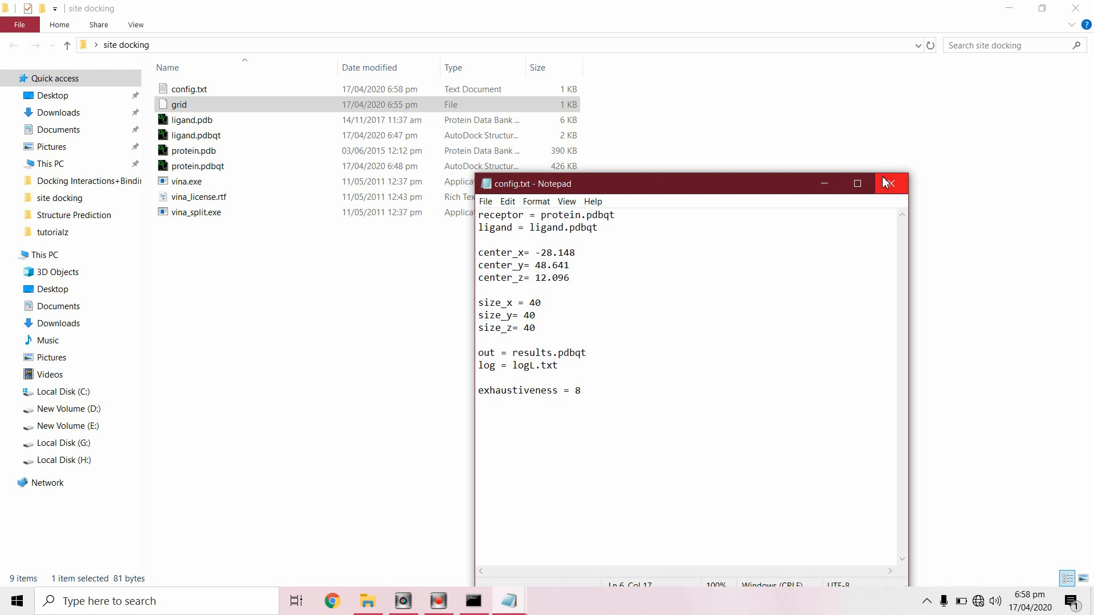
click(887, 183)
click(887, 183)
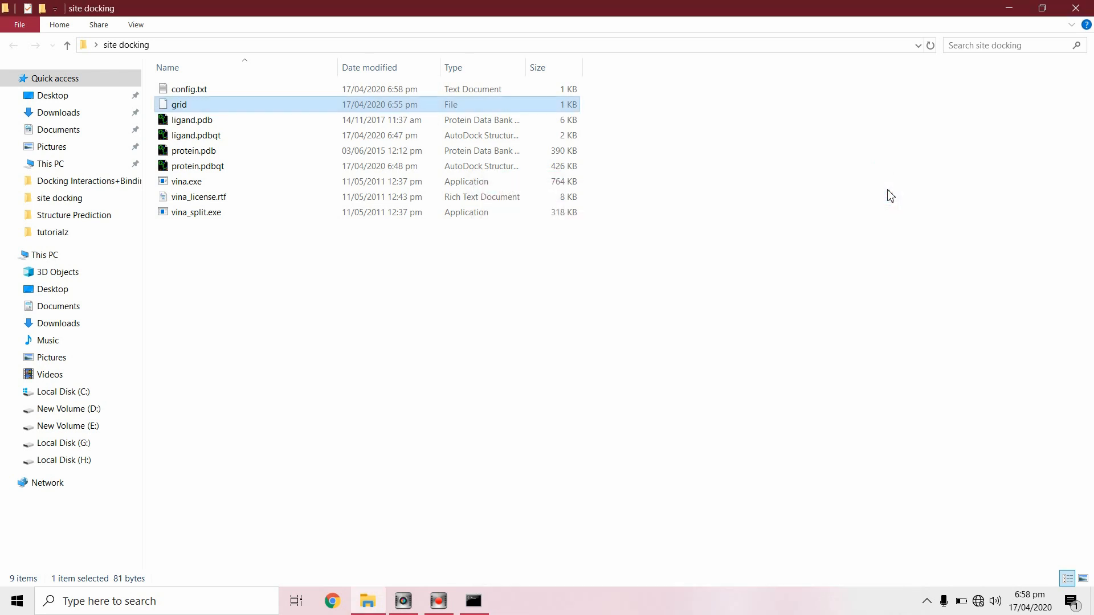
- Switch to the Command Prompt and run the docking with vina --config config.txt --log logL.txt
click(473, 601)
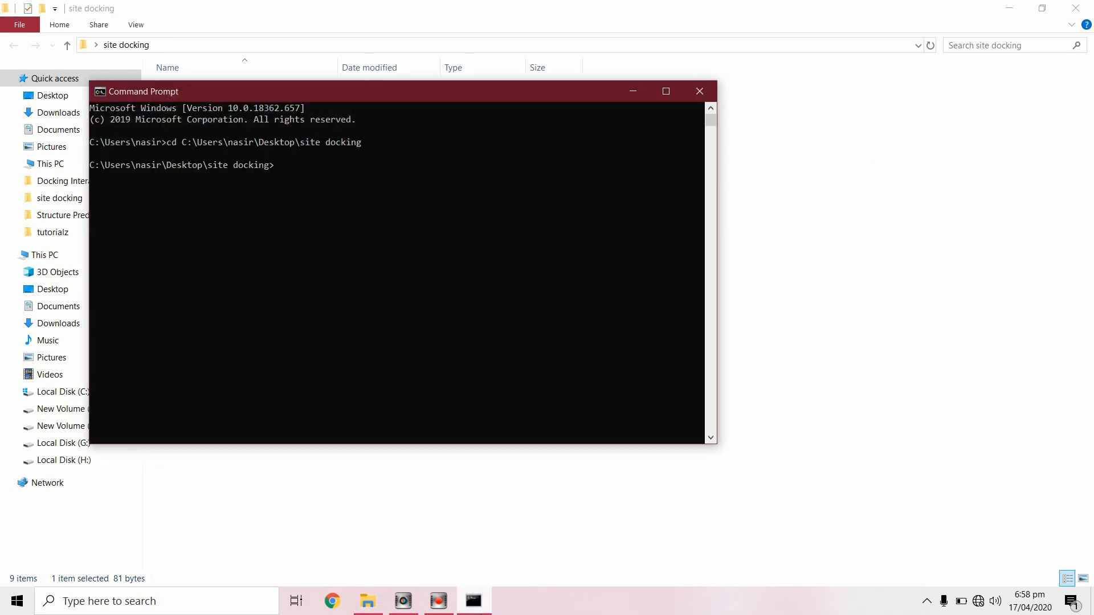
drag(432, 98, 457, 244)
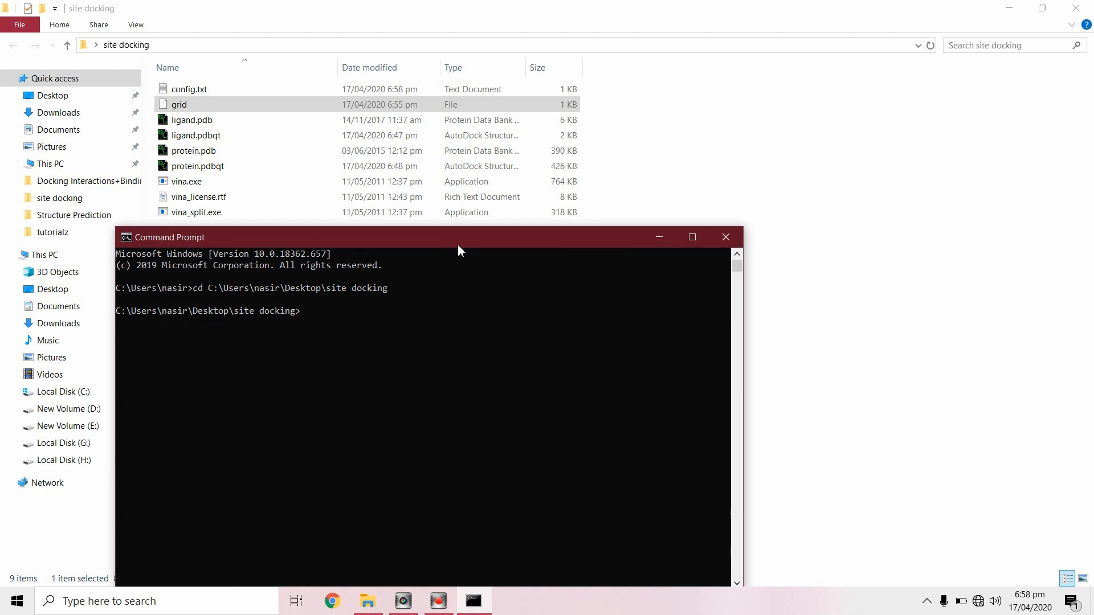
text(vina --config config.txt --log logL)
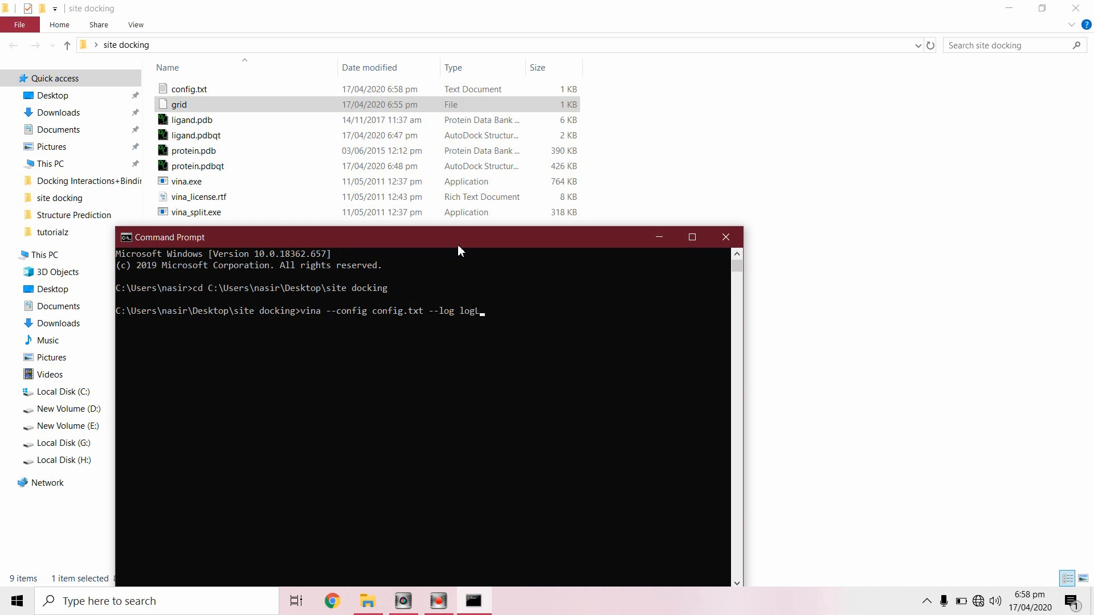
text(.txt)
key(Return)
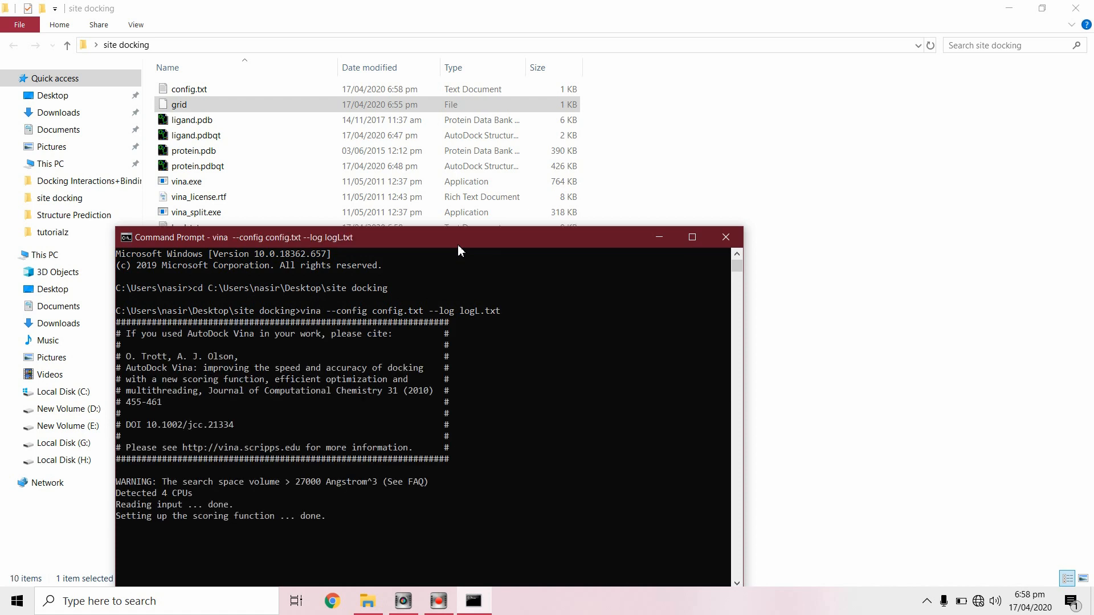
- Examine the docking result table, comparing the binding affinity and RMSD values of mode 1 with the other modes
drag(458, 245, 487, 133)
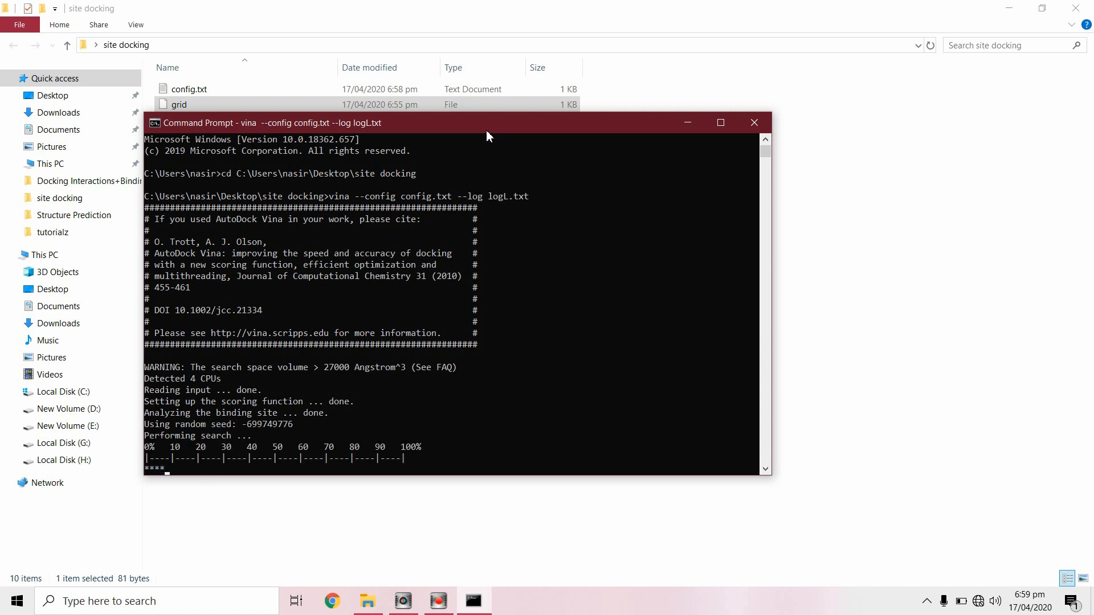
scroll(620, 226, down, 5)
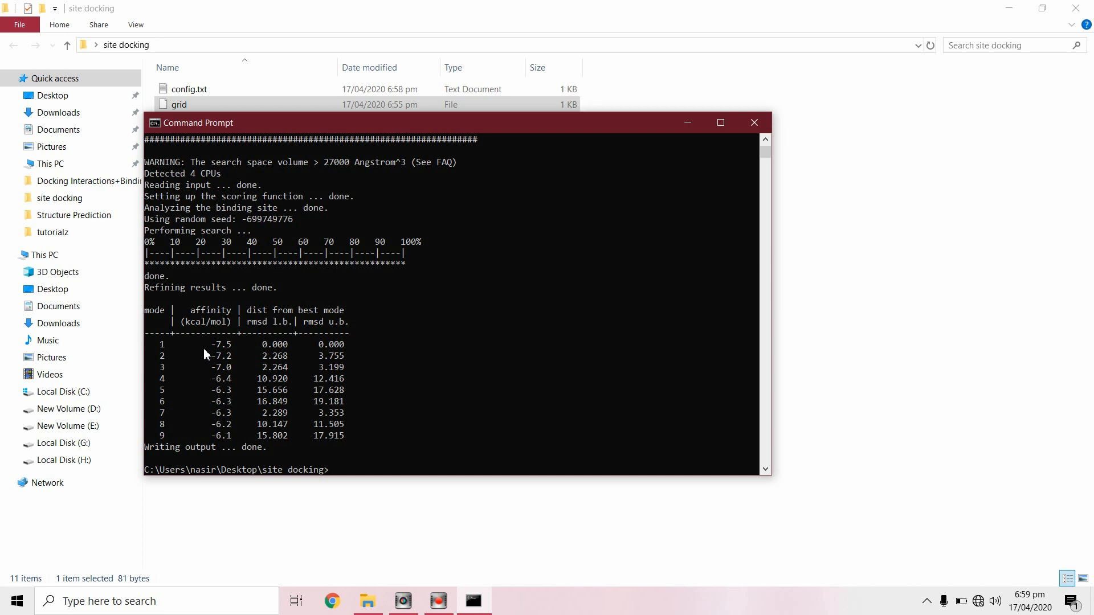
drag(203, 350, 241, 350)
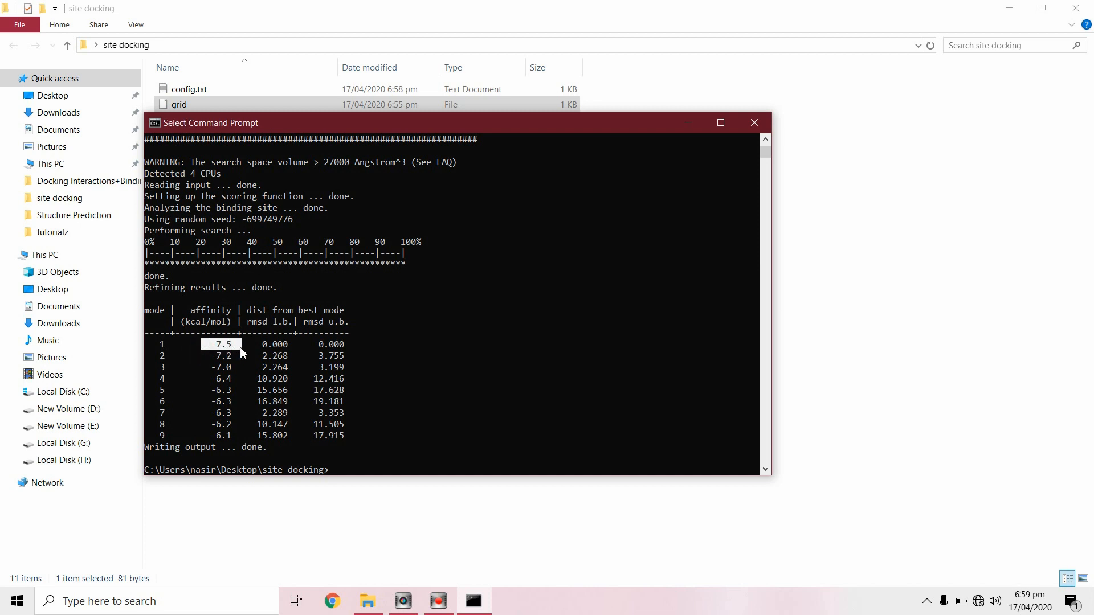
click(353, 347)
drag(151, 352, 350, 441)
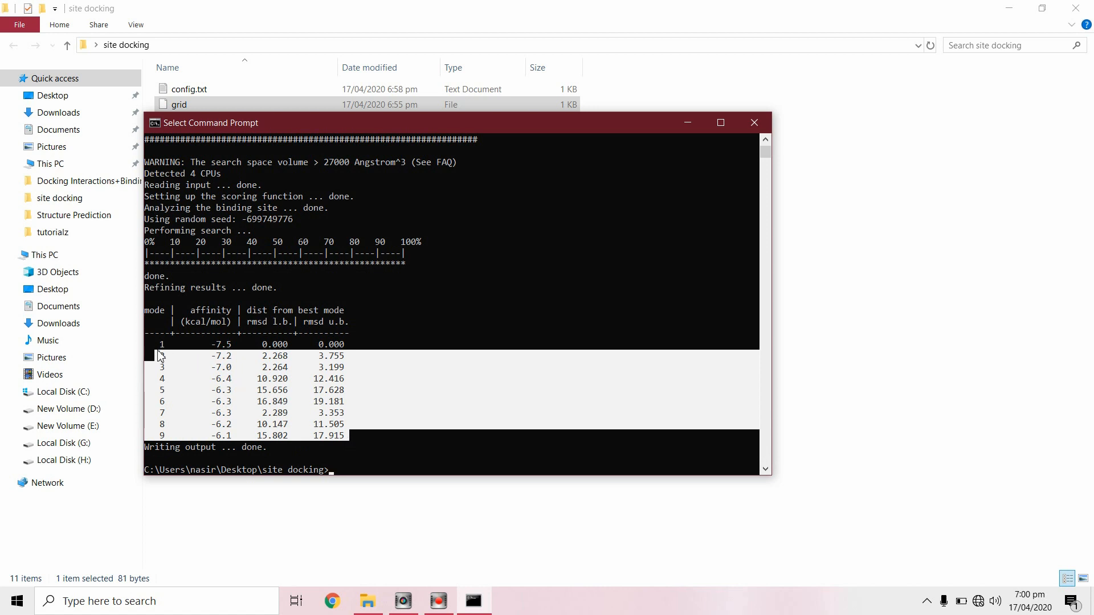
drag(154, 345, 349, 347)
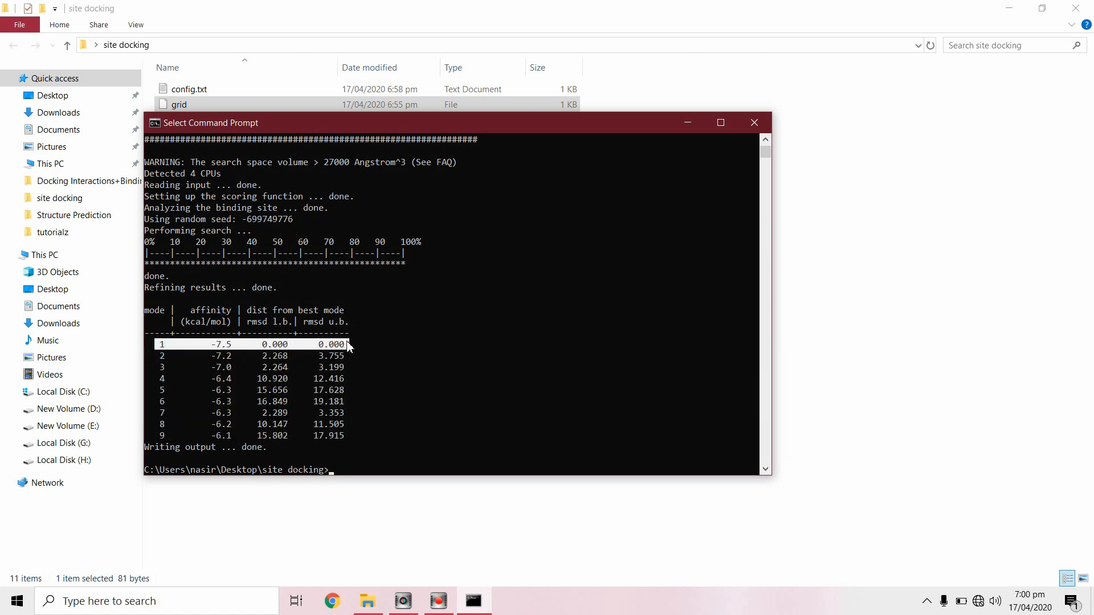
- Launch PyMOL and maximize its window
key(alt+Tab)
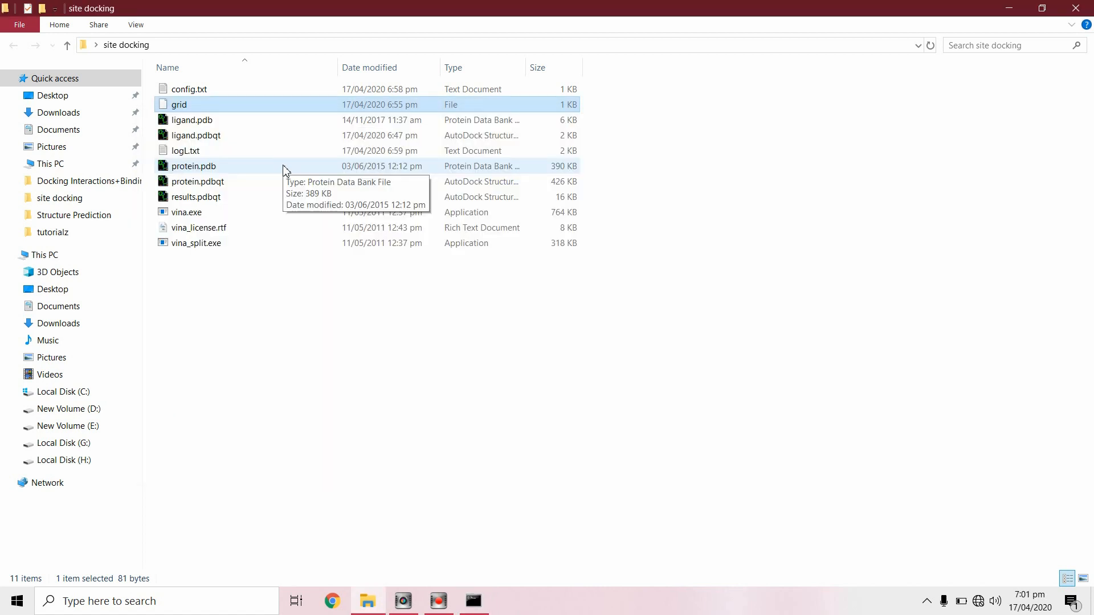
click(125, 598)
text(py)
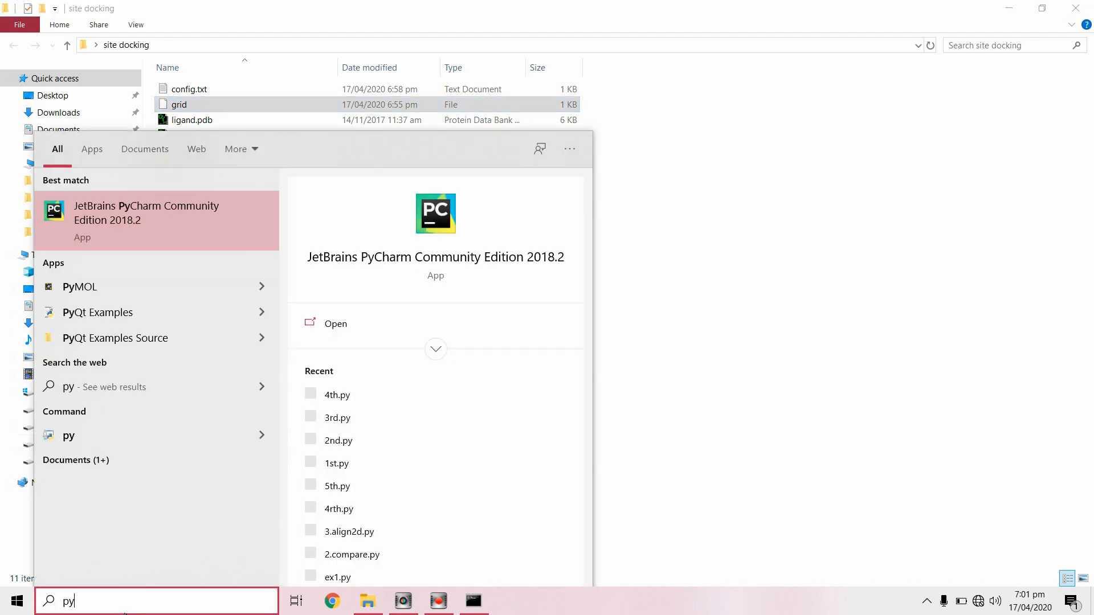
key(Down)
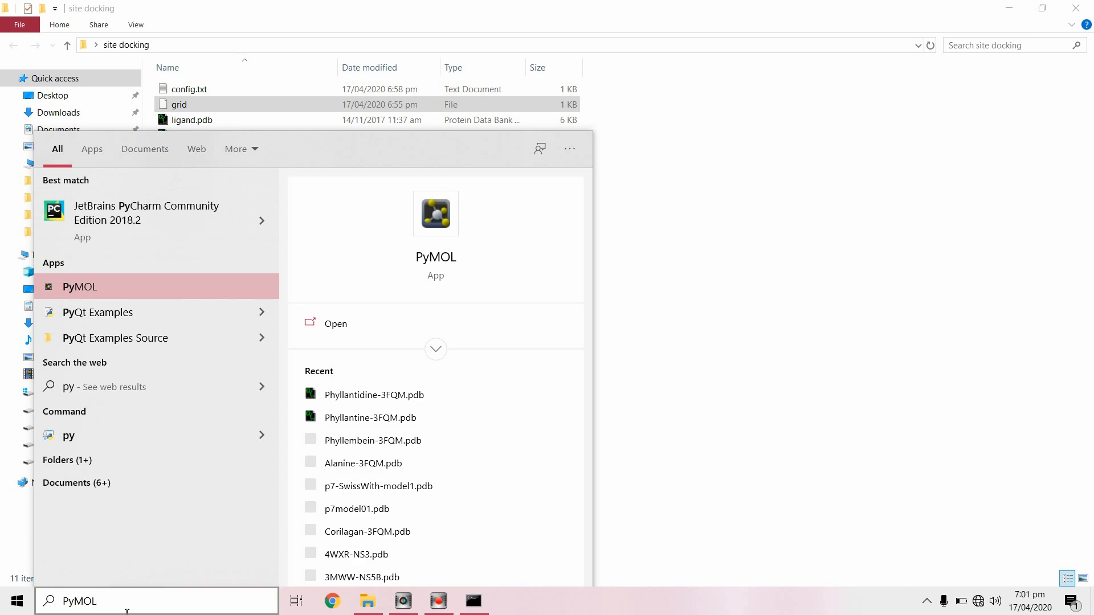
key(Return)
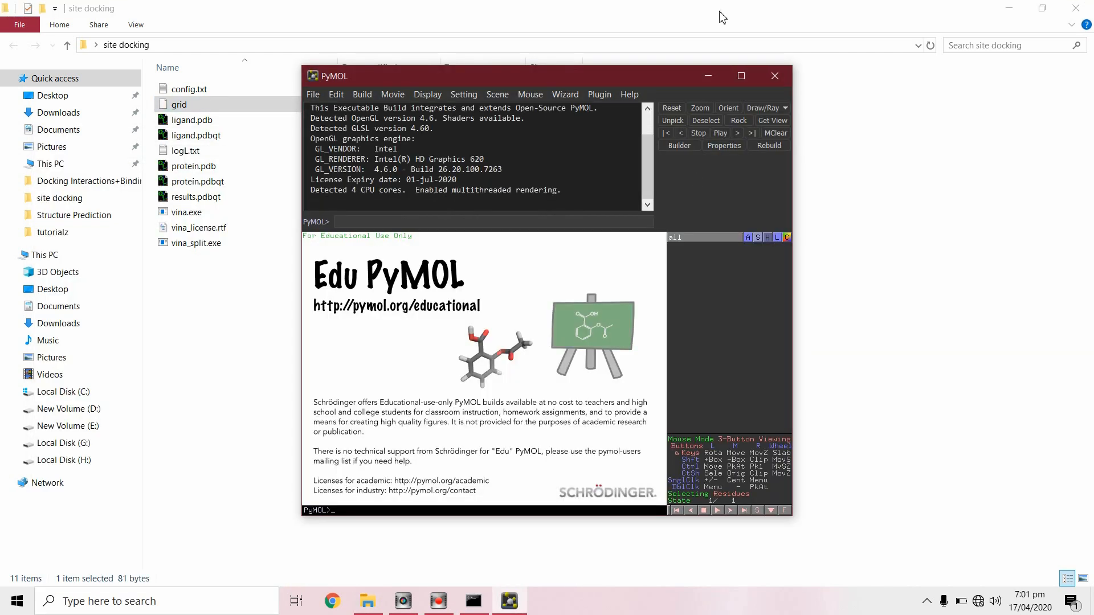
click(741, 76)
- Load protein.pdb into PyMOL from the site docking folder inside New folder on the desktop
click(11, 24)
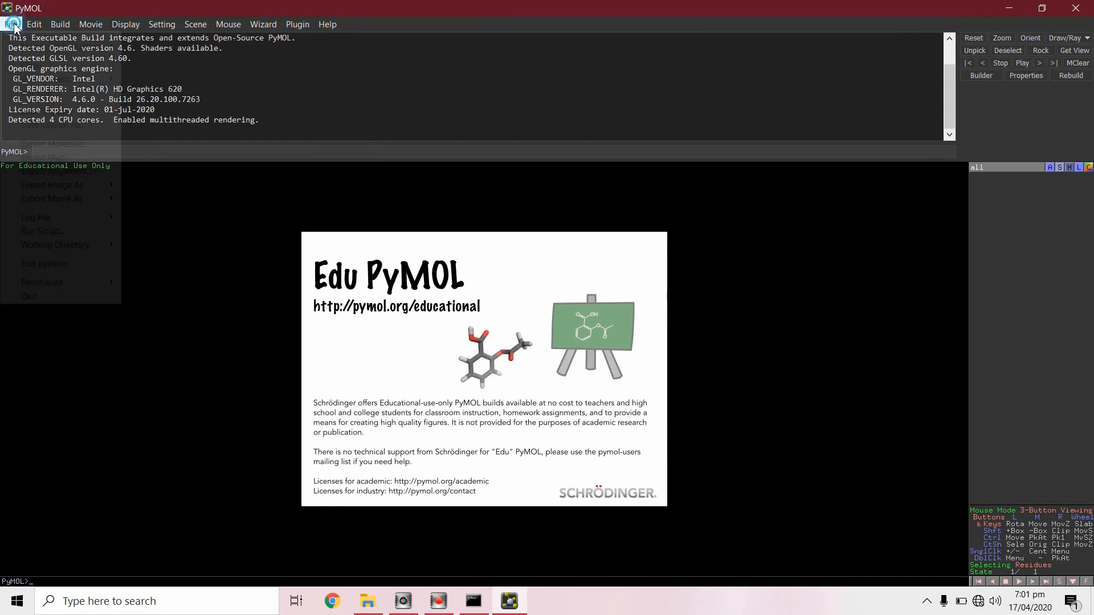
click(37, 69)
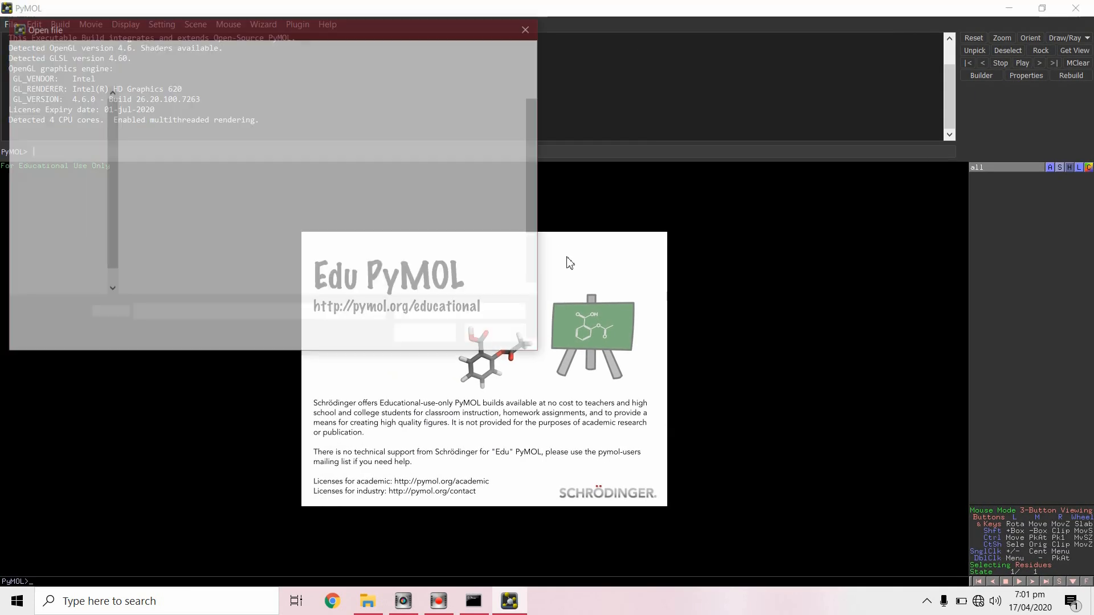
click(63, 139)
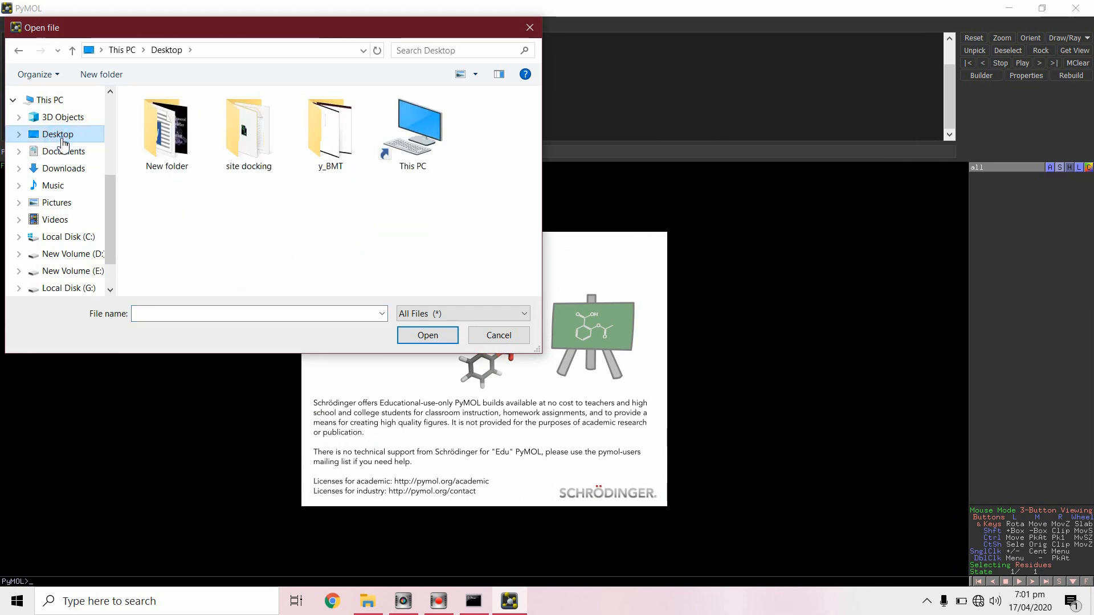
double_click(166, 130)
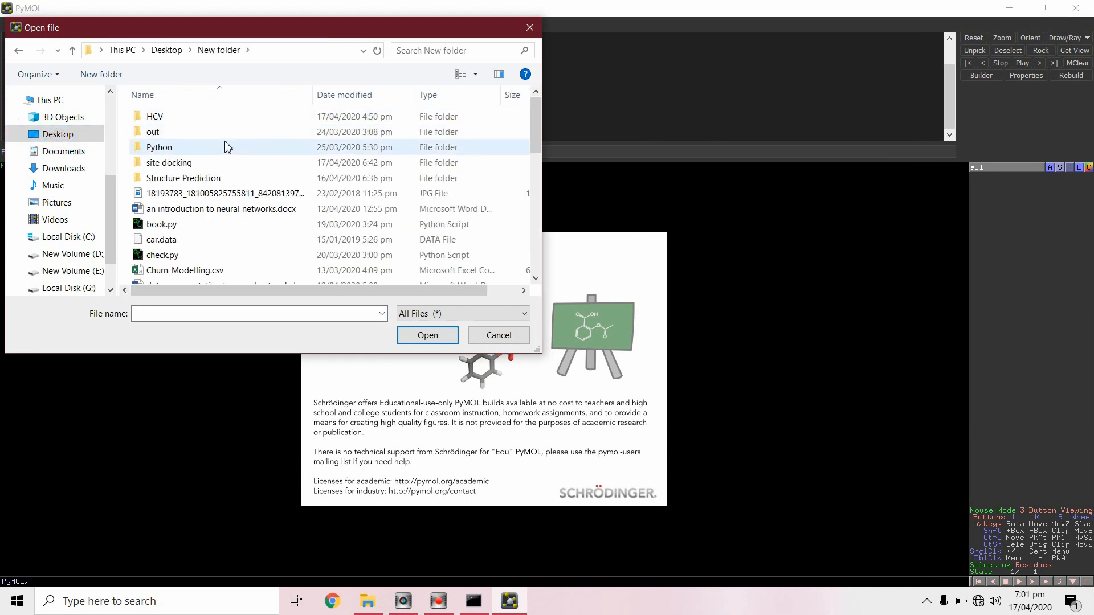
double_click(206, 163)
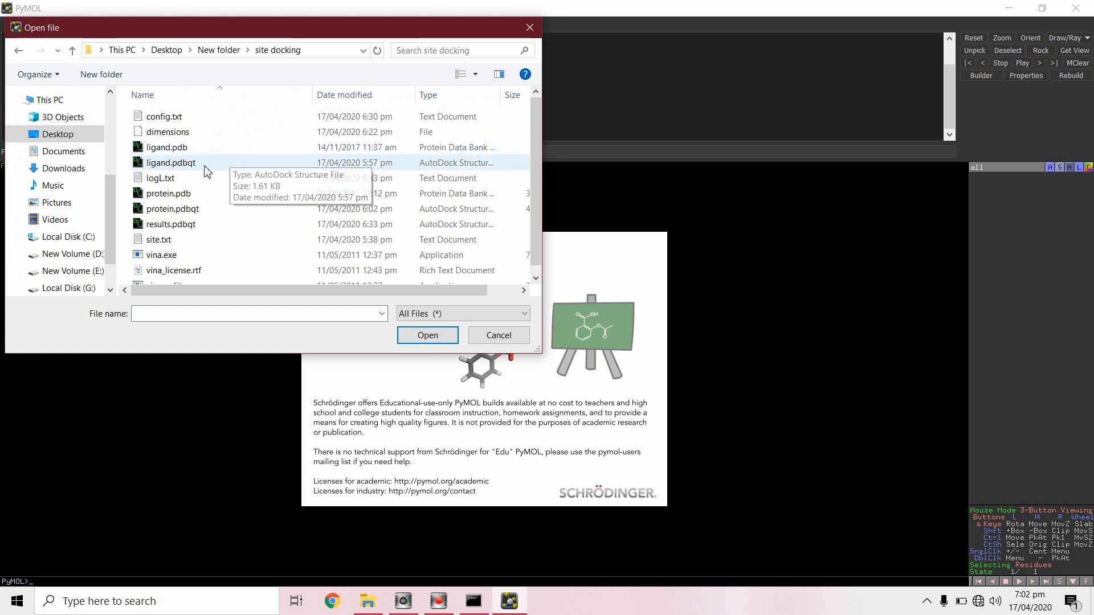
click(195, 194)
double_click(195, 194)
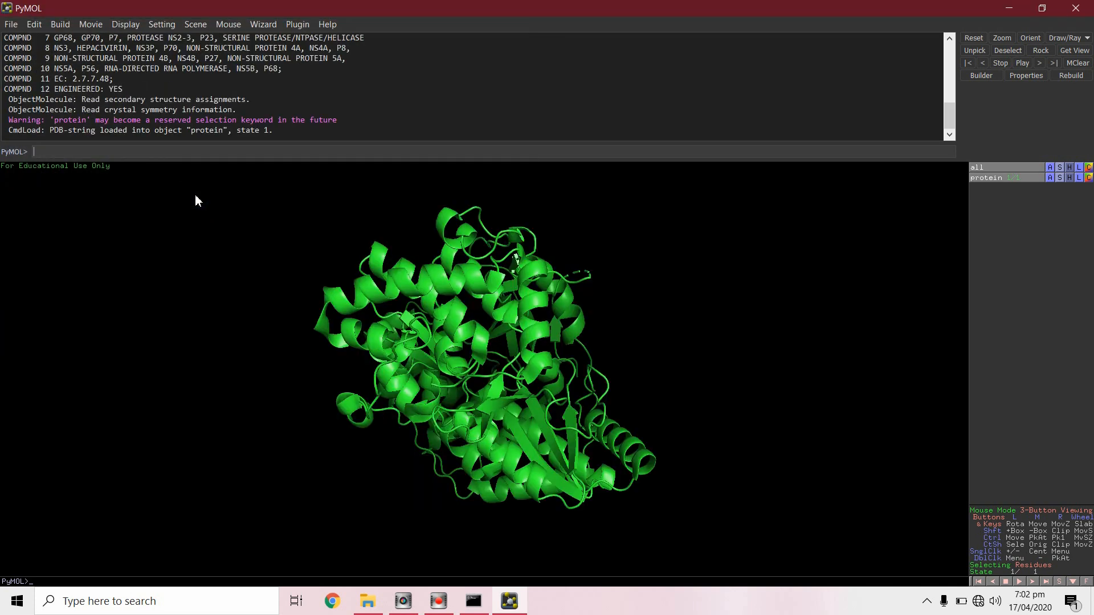
- Load the docking output results.pdbqt from the same folder alongside the protein
drag(548, 335, 446, 348)
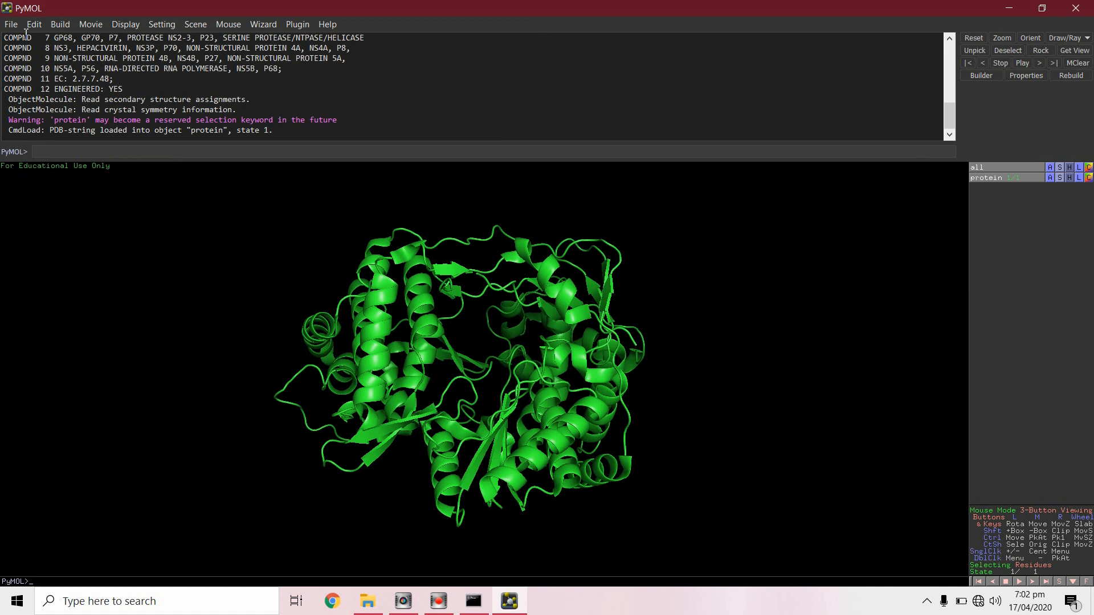
click(10, 24)
click(26, 66)
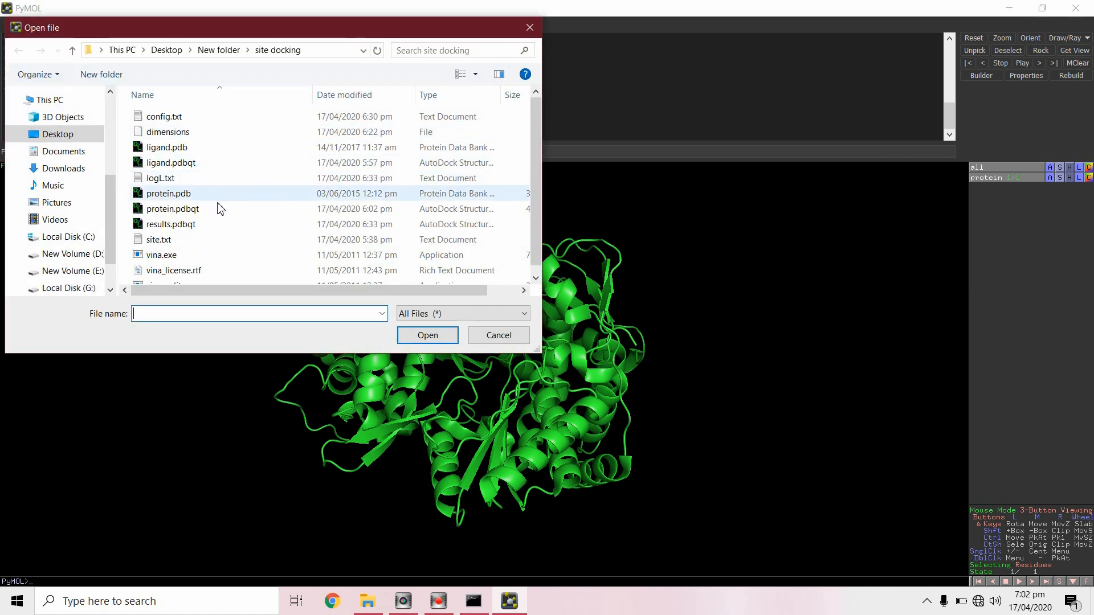
double_click(171, 224)
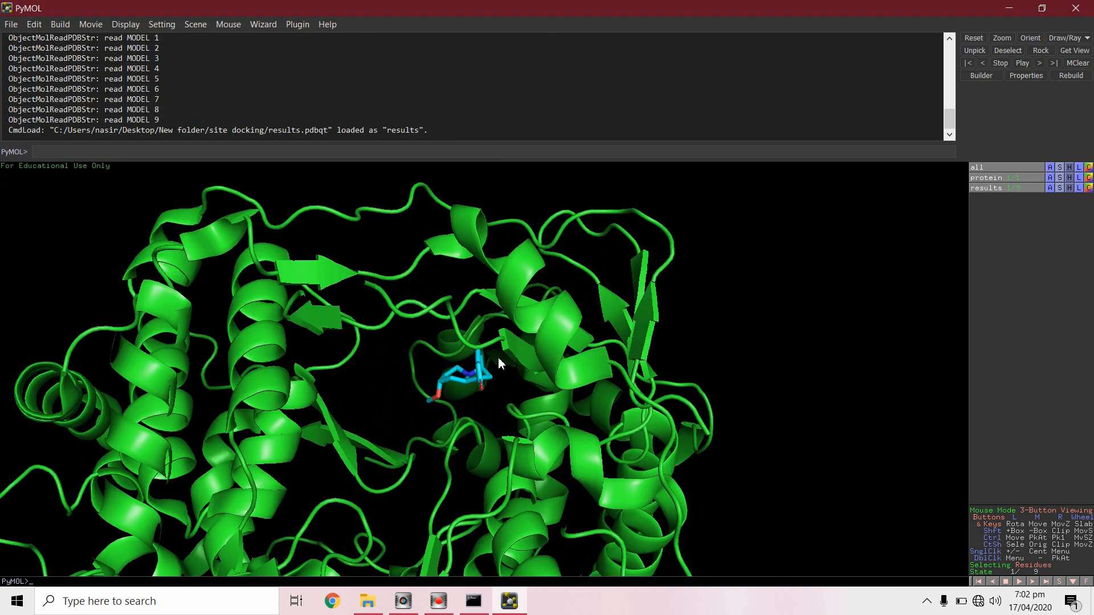
- Apply the ligand sites cartoon preset to all loaded objects and inspect the ligand's binding pocket in the protein
click(1050, 167)
mouse_move(1043, 212)
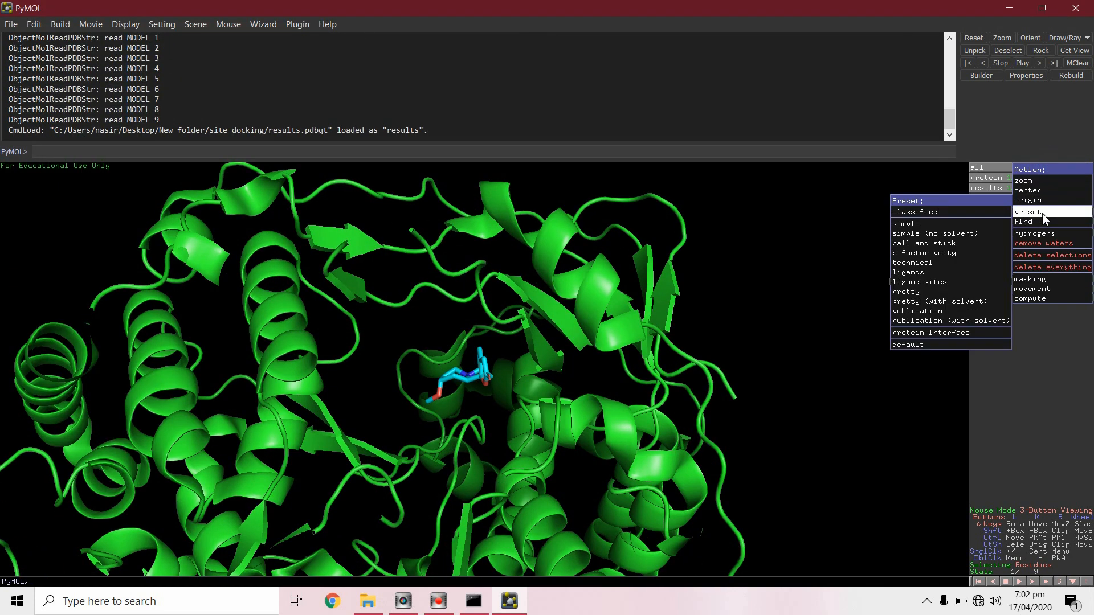
mouse_move(955, 287)
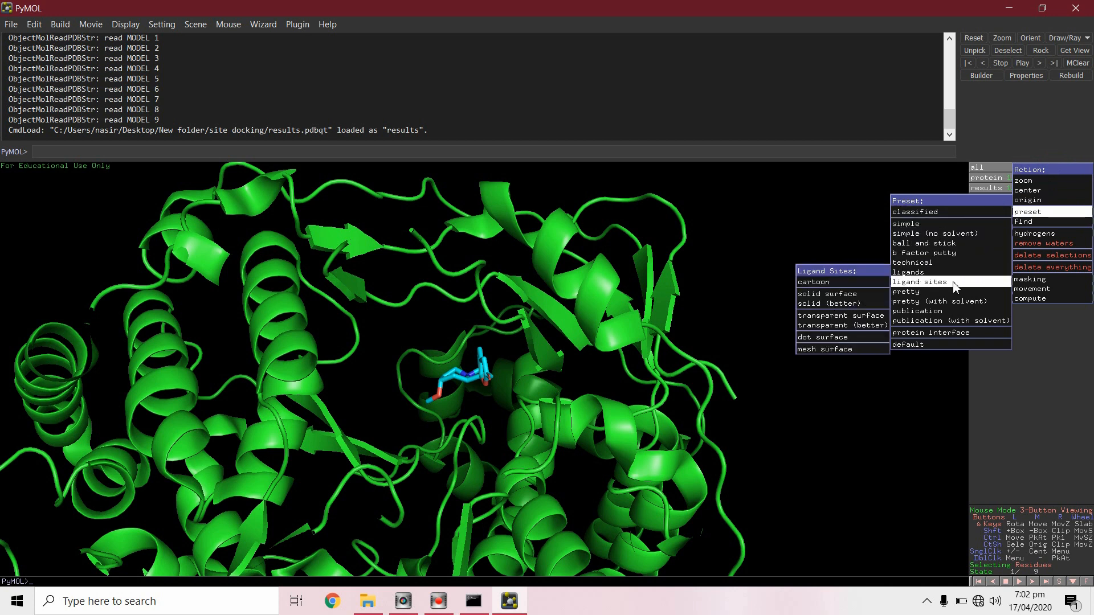
click(835, 288)
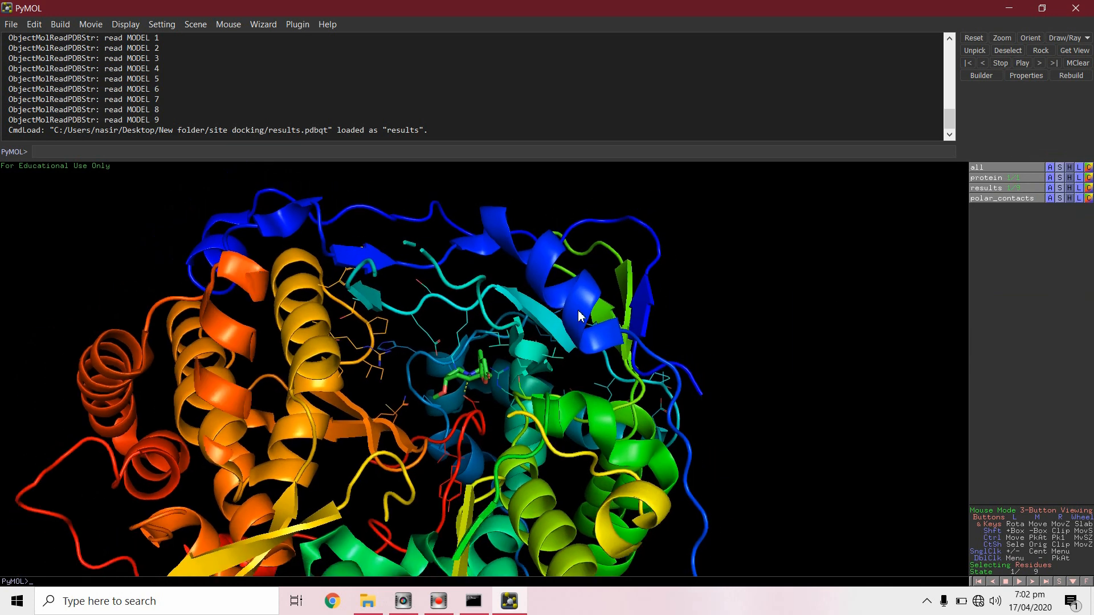
drag(520, 336, 544, 319)
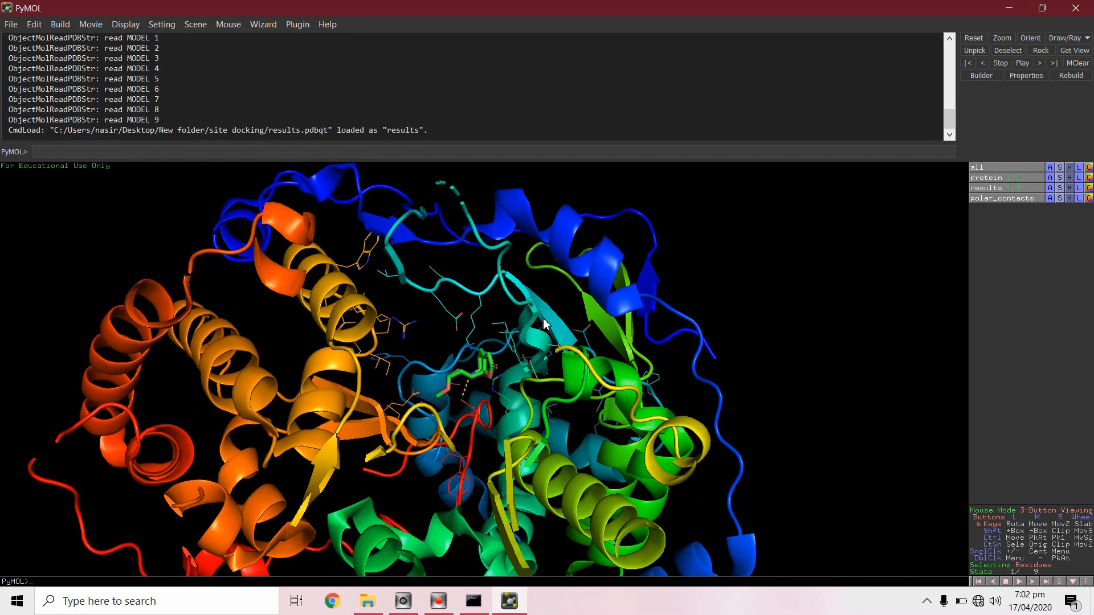
drag(486, 390, 462, 410)
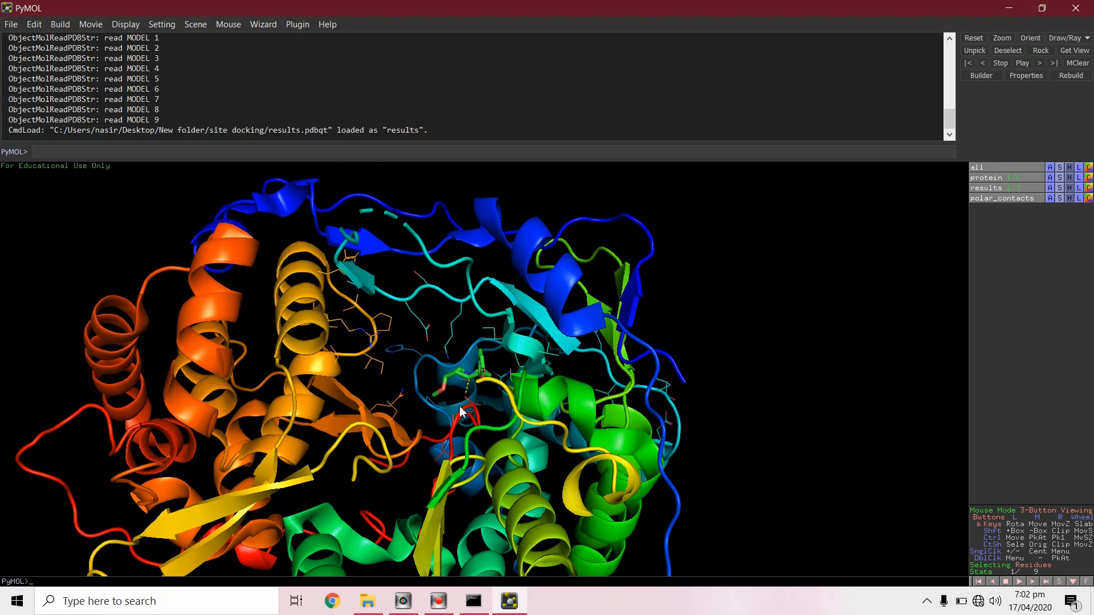
click(462, 410)
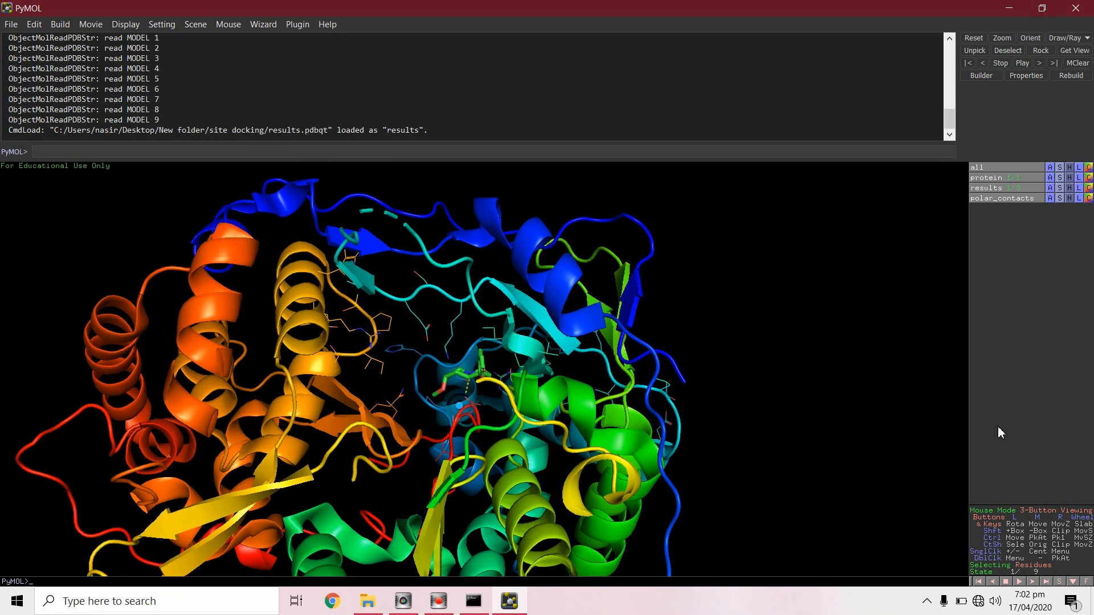
- Go forward through the docked poses up to state 9, examining each ligand position and its polar contacts with the protein
click(1031, 582)
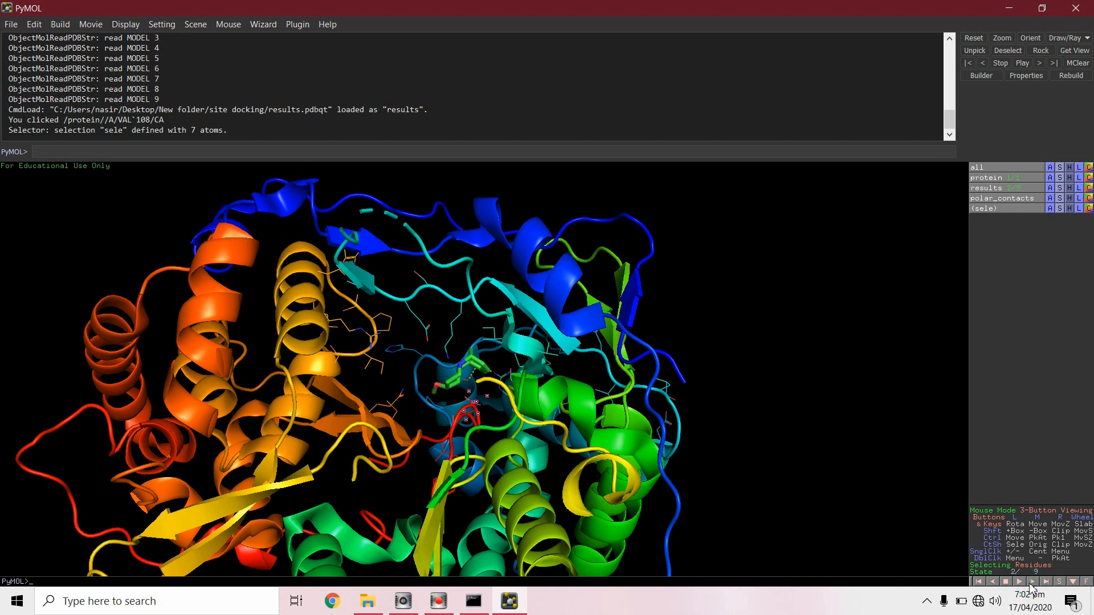
click(1031, 582)
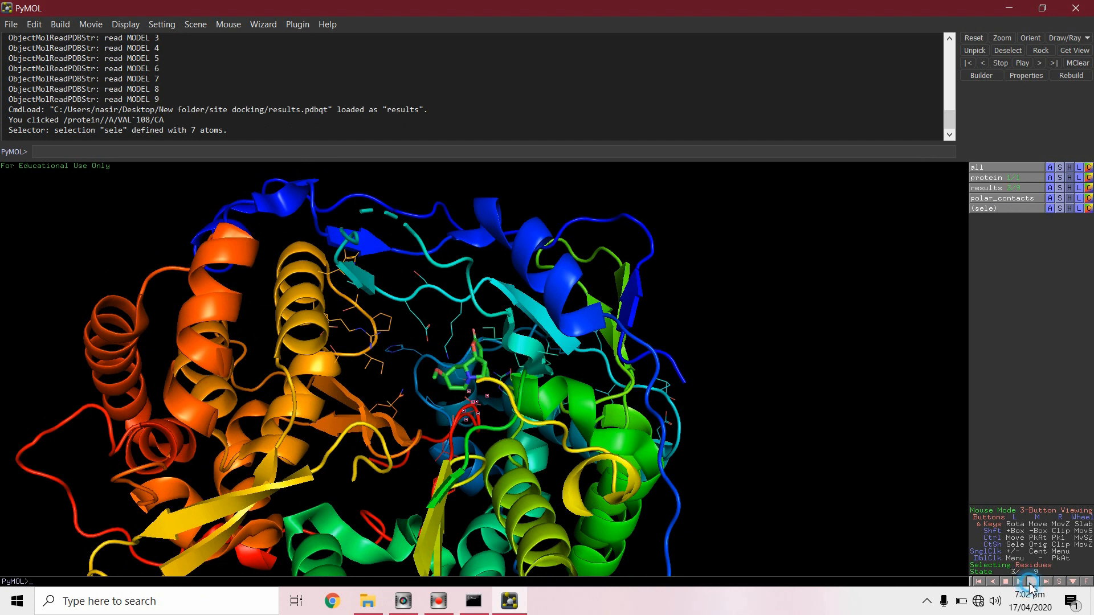
click(1031, 582)
mouse_move(544, 450)
mouse_down()
mouse_move(561, 436)
mouse_move(527, 444)
mouse_up()
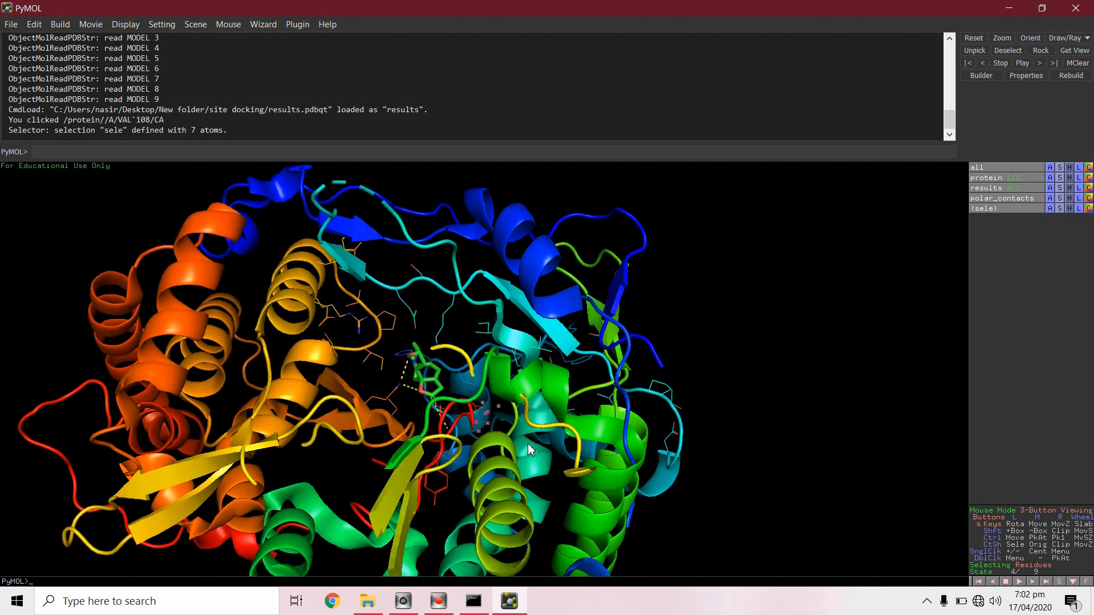
click(1032, 581)
drag(490, 369, 477, 389)
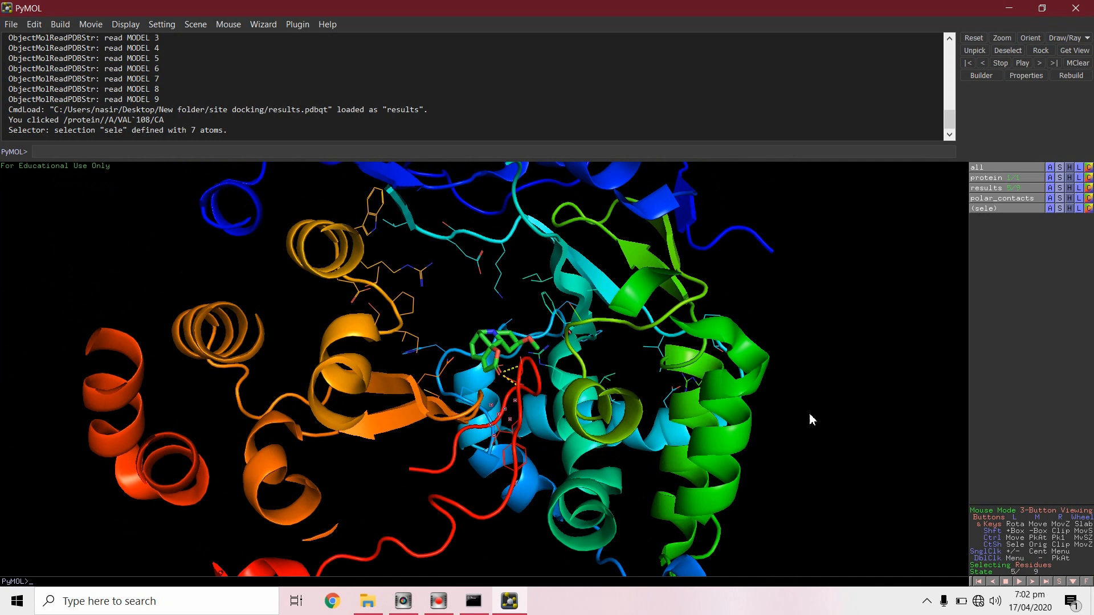
click(1033, 582)
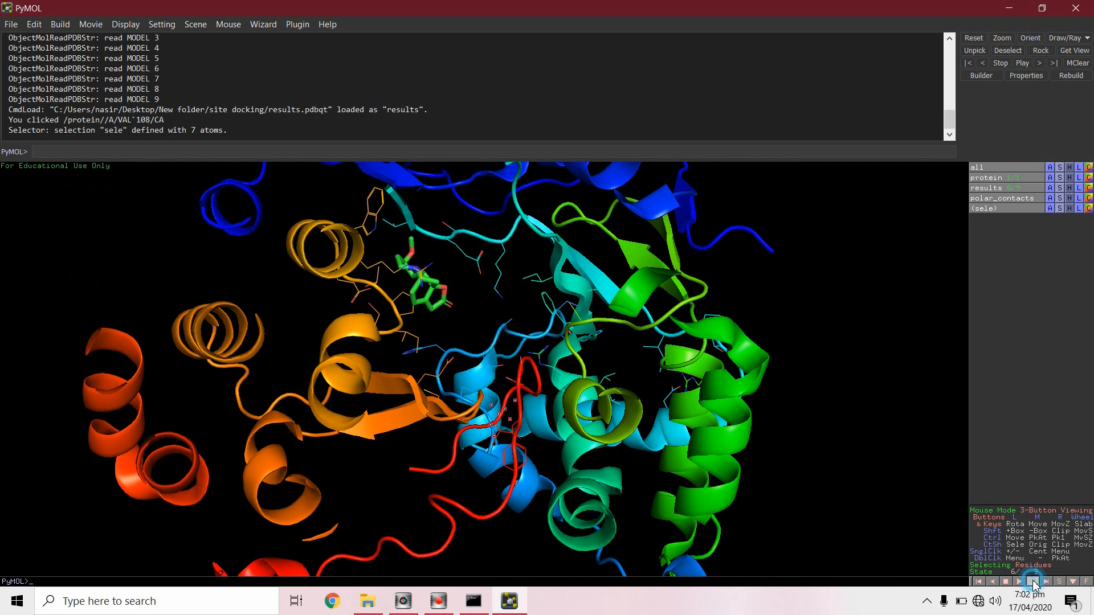
click(1033, 582)
click(1033, 582)
click(1033, 581)
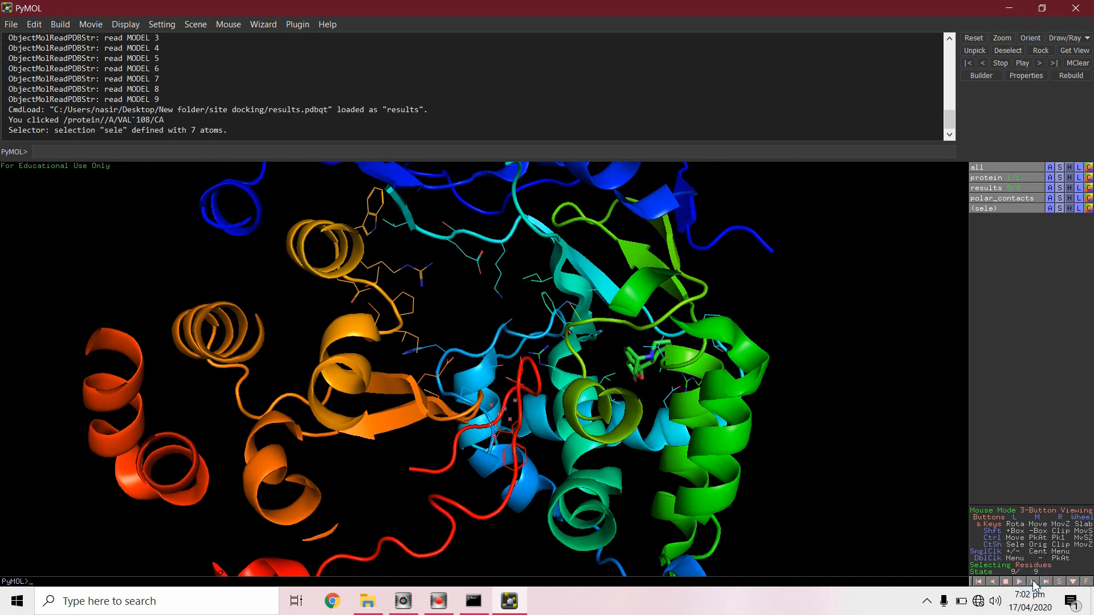
- Go back to docked pose 4 and examine the ligand's polar contacts in the binding site from another angle
click(993, 582)
click(993, 582)
click(993, 582)
click(993, 582)
click(993, 581)
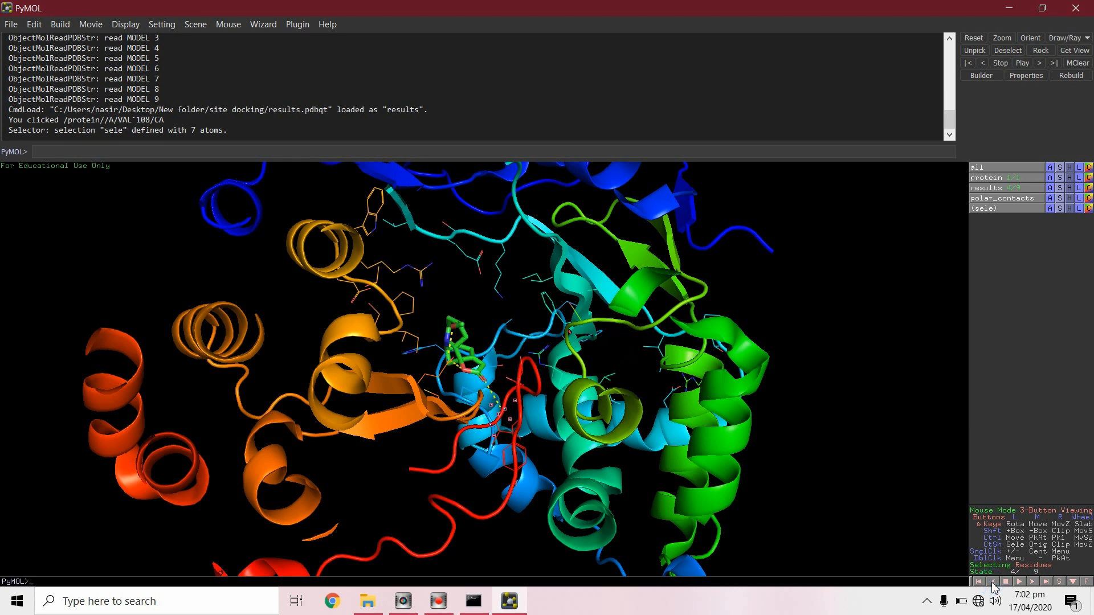
drag(587, 482, 554, 450)
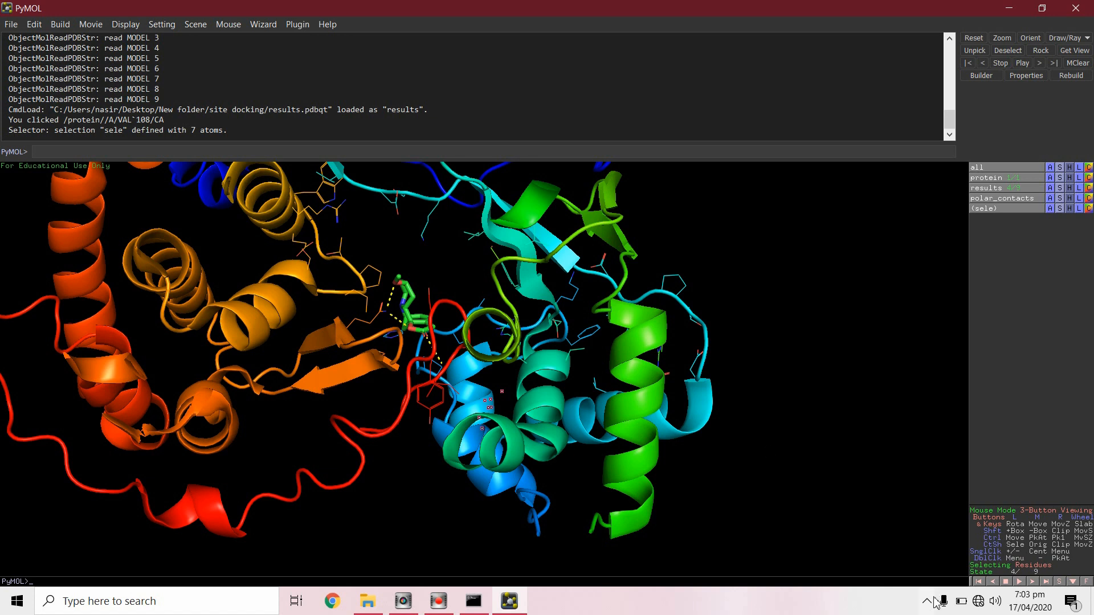
click(438, 601)
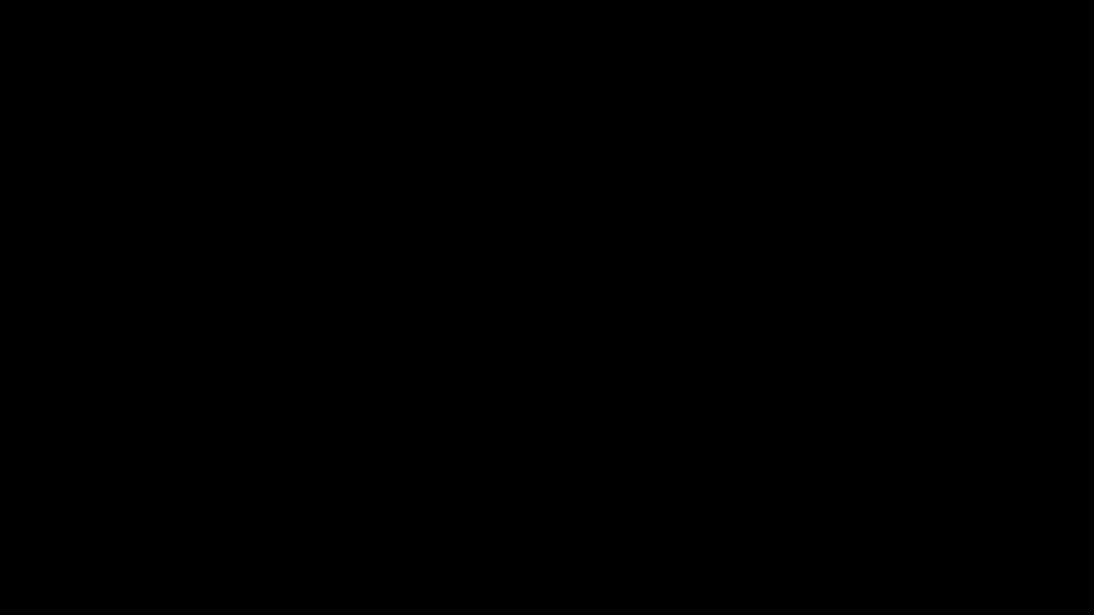